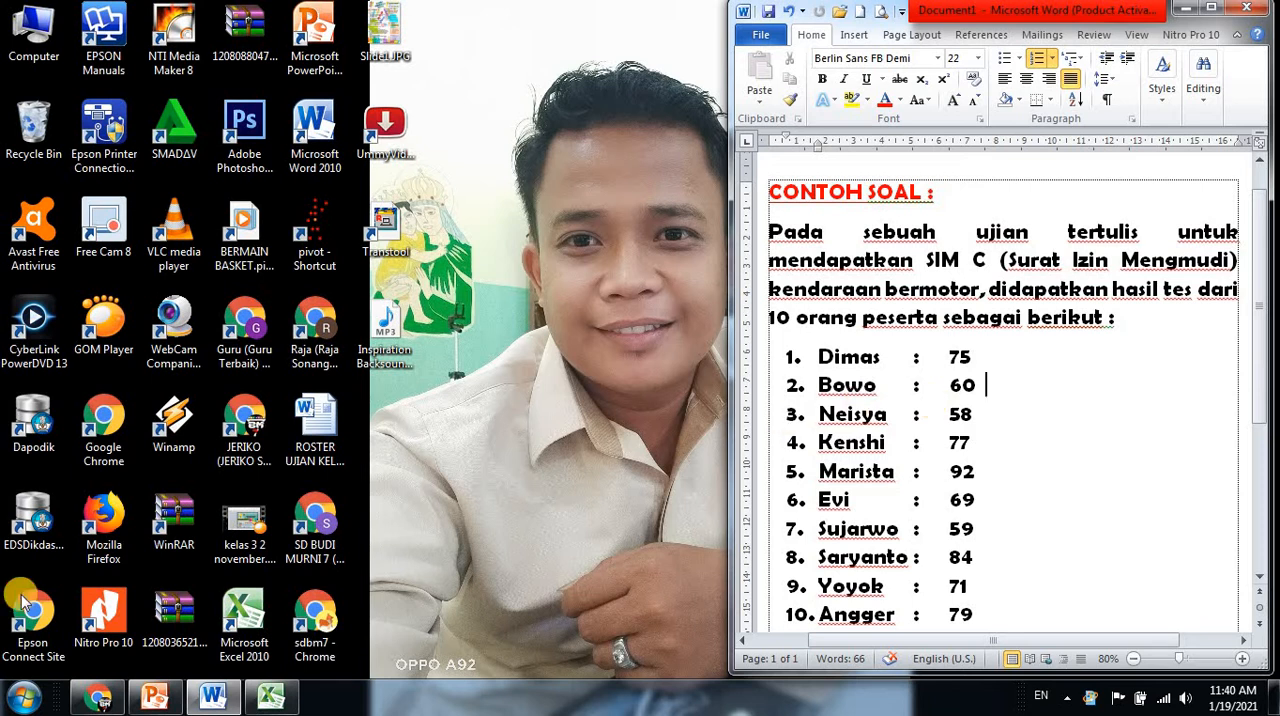
# Switch to Excel and create a new blank workbook
pyautogui.click(262, 702)
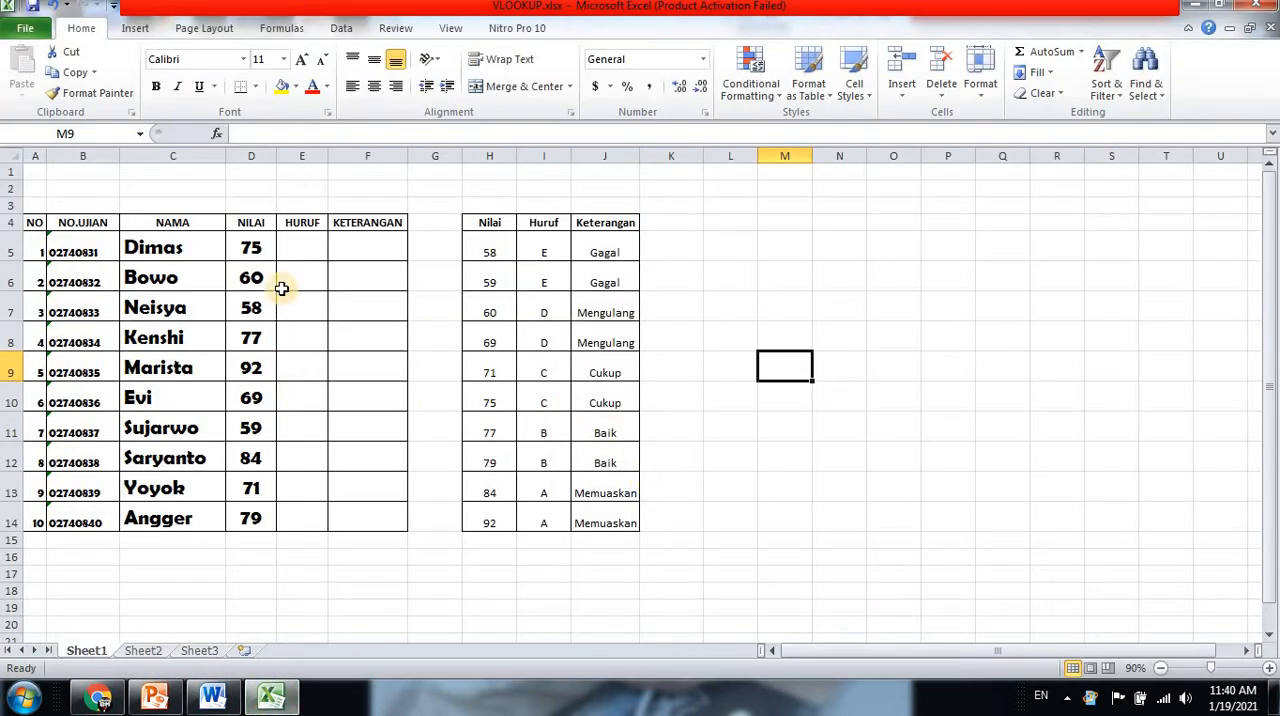
pyautogui.click(1193, 5)
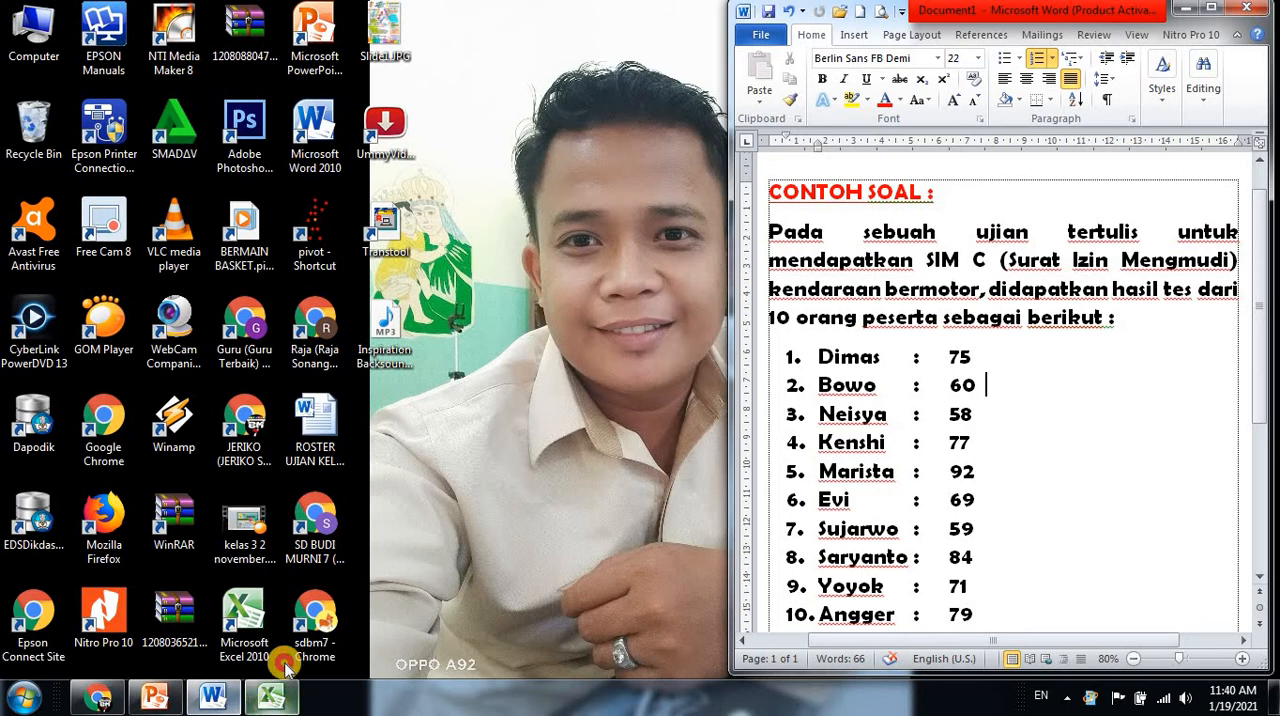
pyautogui.click(270, 700)
pyautogui.hotkey('ctrl', 'n')
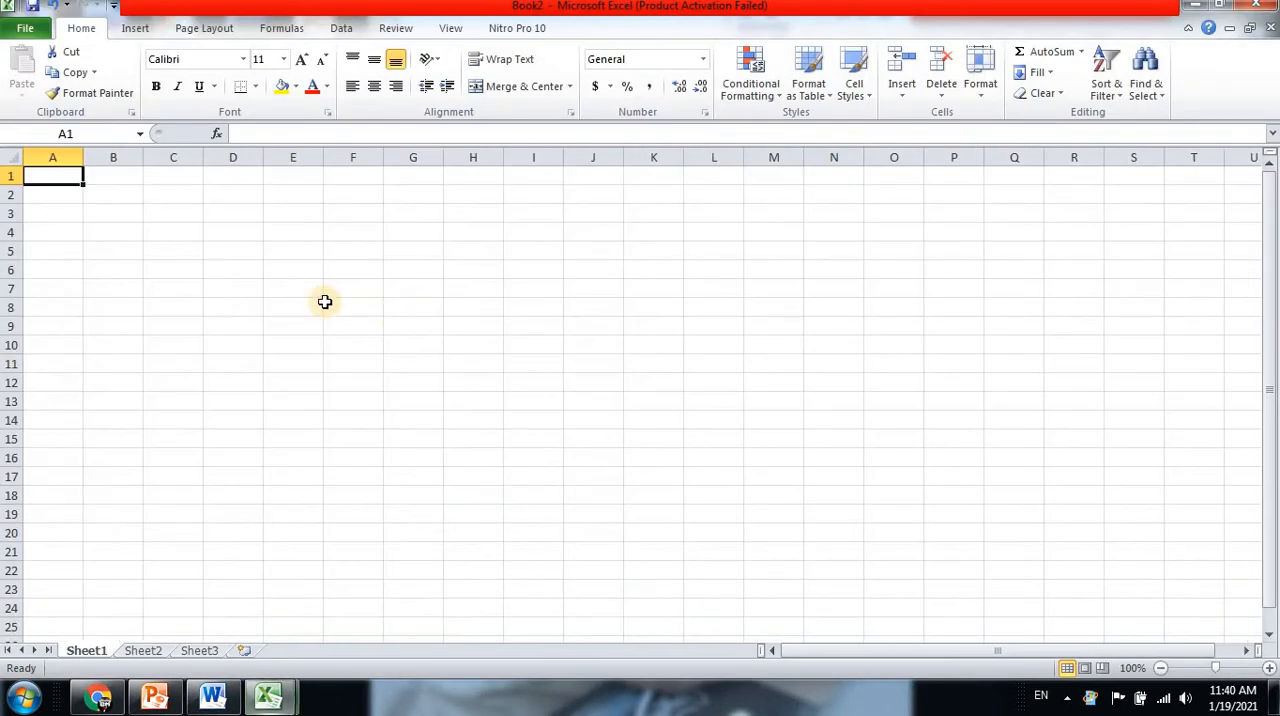
pyautogui.click(53, 233)
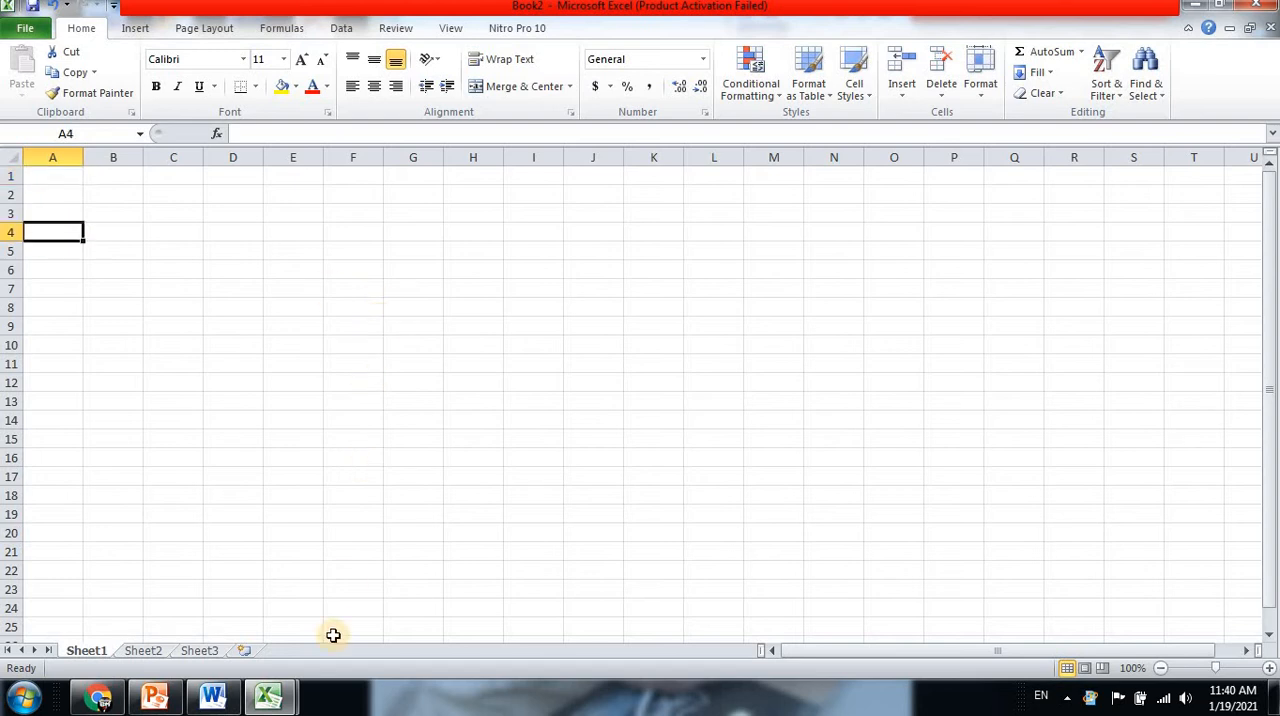
# Restore the Excel window to a smaller size and place it beside the Word document so both are visible
pyautogui.click(1220, 5)
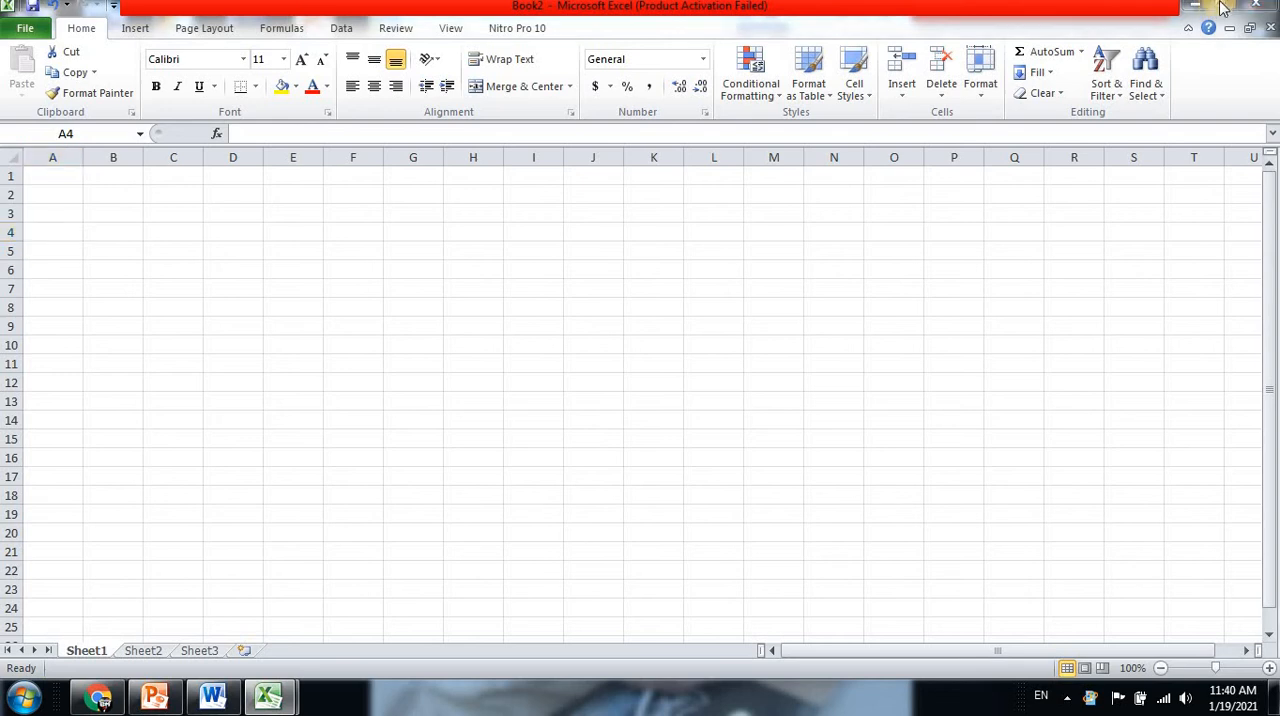
pyautogui.click(1220, 5)
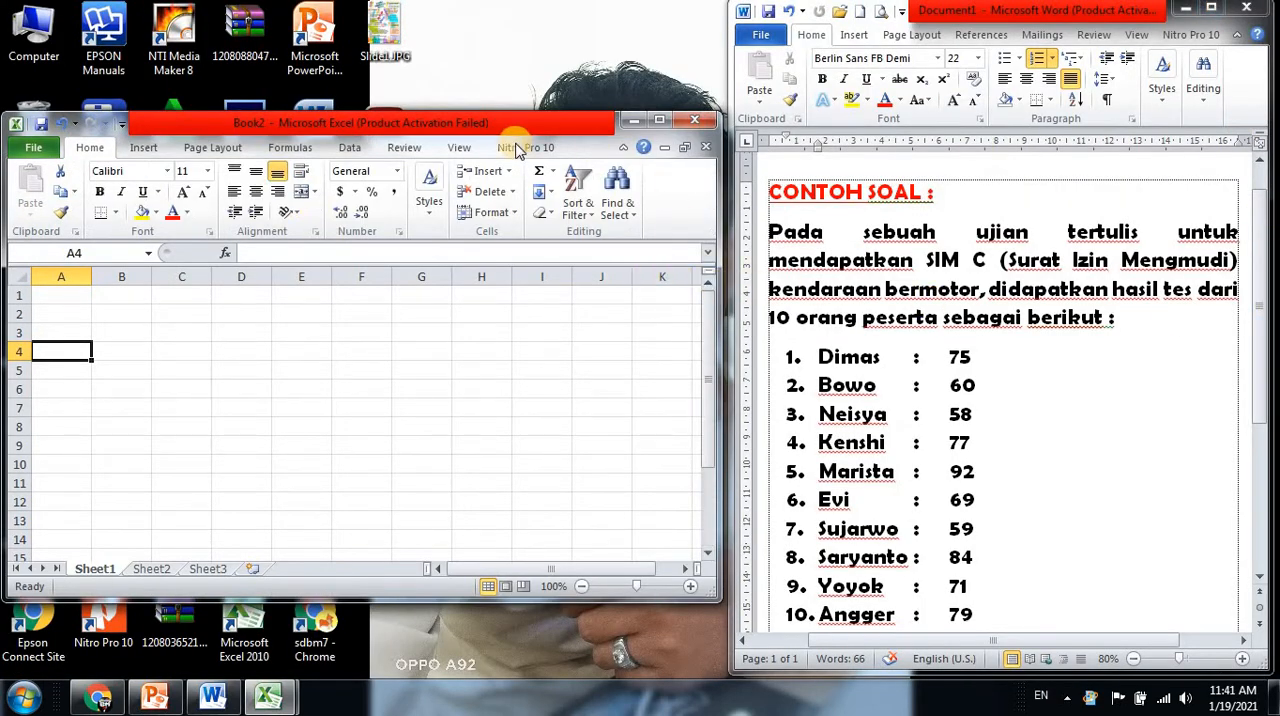
pyautogui.moveTo(430, 112); pyautogui.dragTo(432, 1)
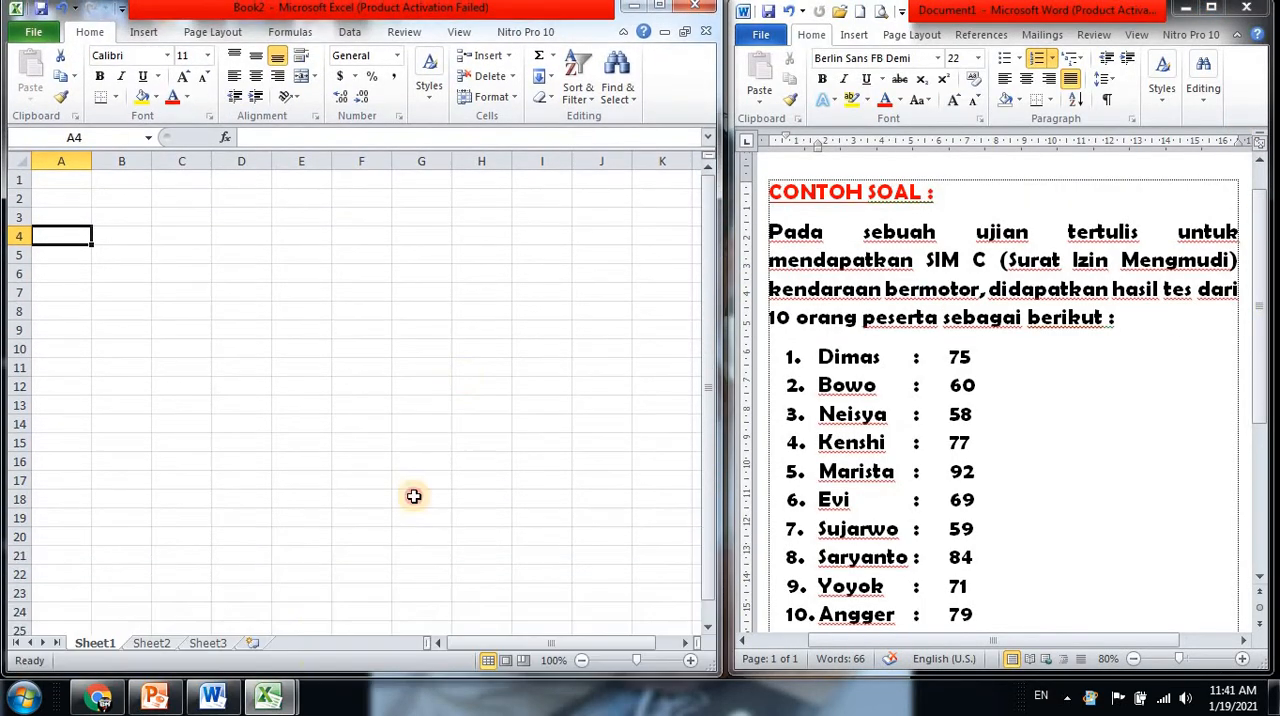
pyautogui.moveTo(320, 676); pyautogui.dragTo(312, 681)
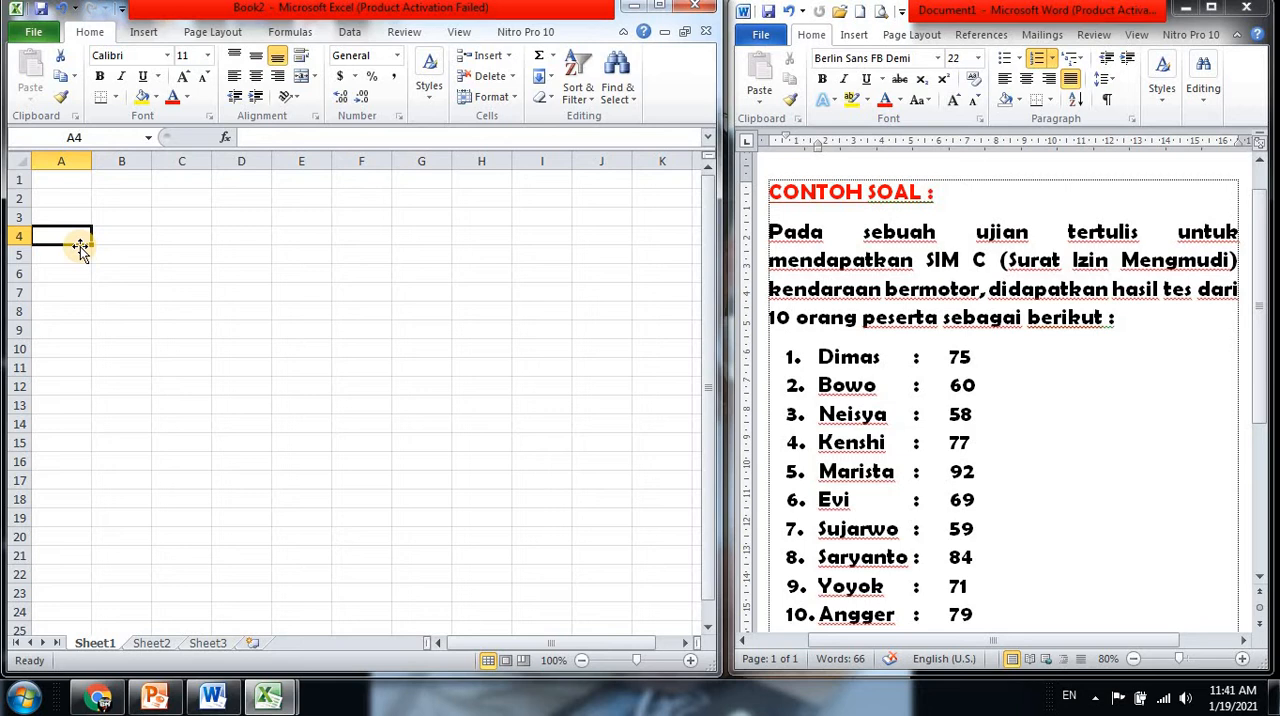
# Enter the title DAFTAR NILAI PESERTA UJIAN TERTULIS SIM C in cell B2
pyautogui.click(137, 196)
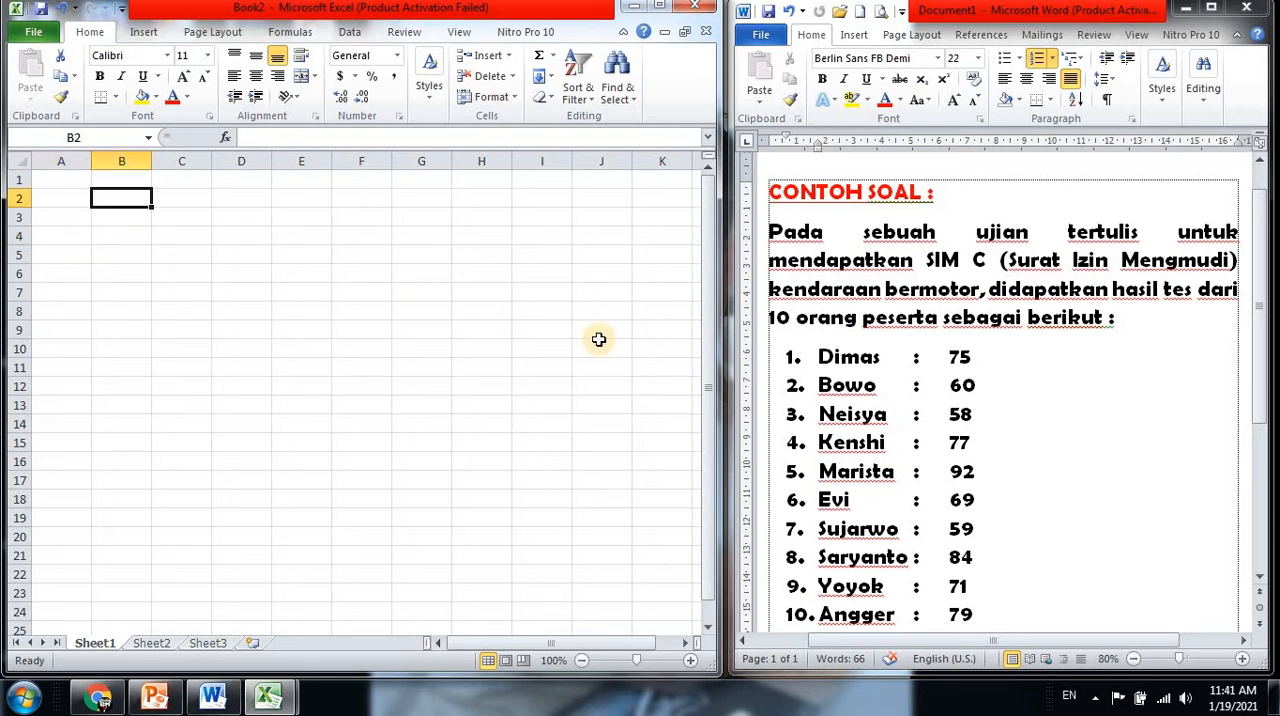
pyautogui.write('D')
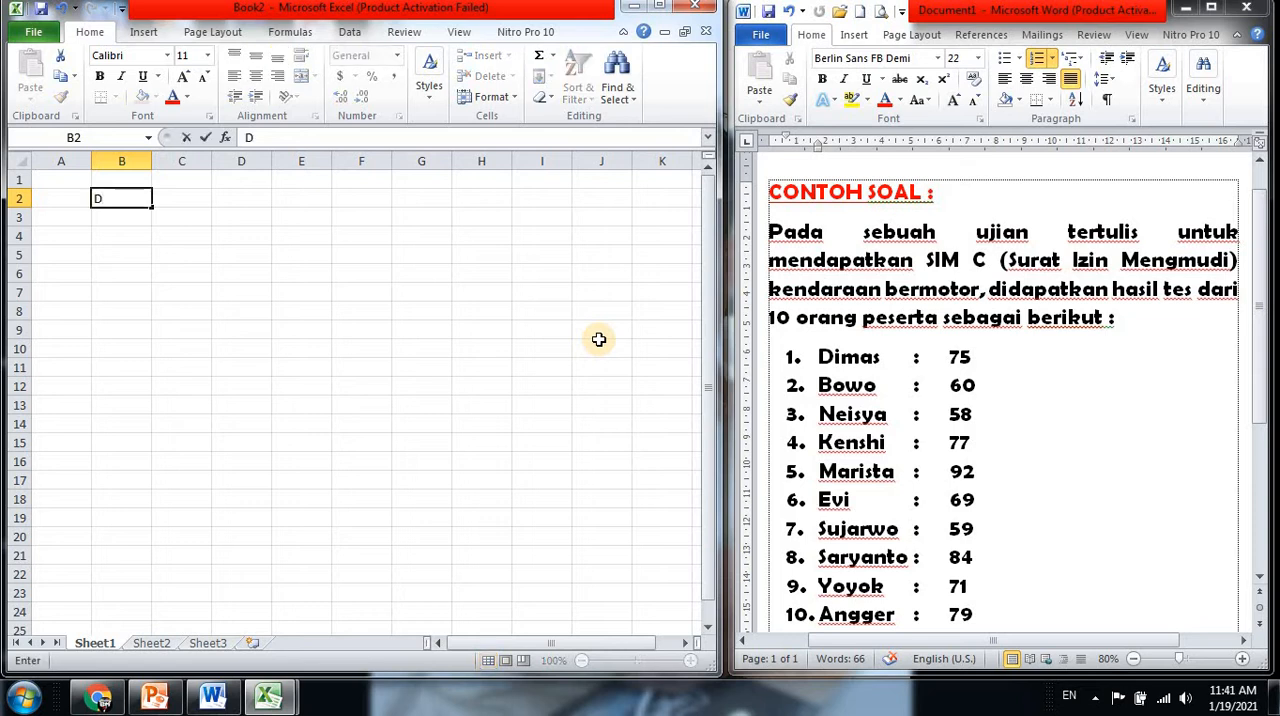
pyautogui.write('AFTAR NILAI')
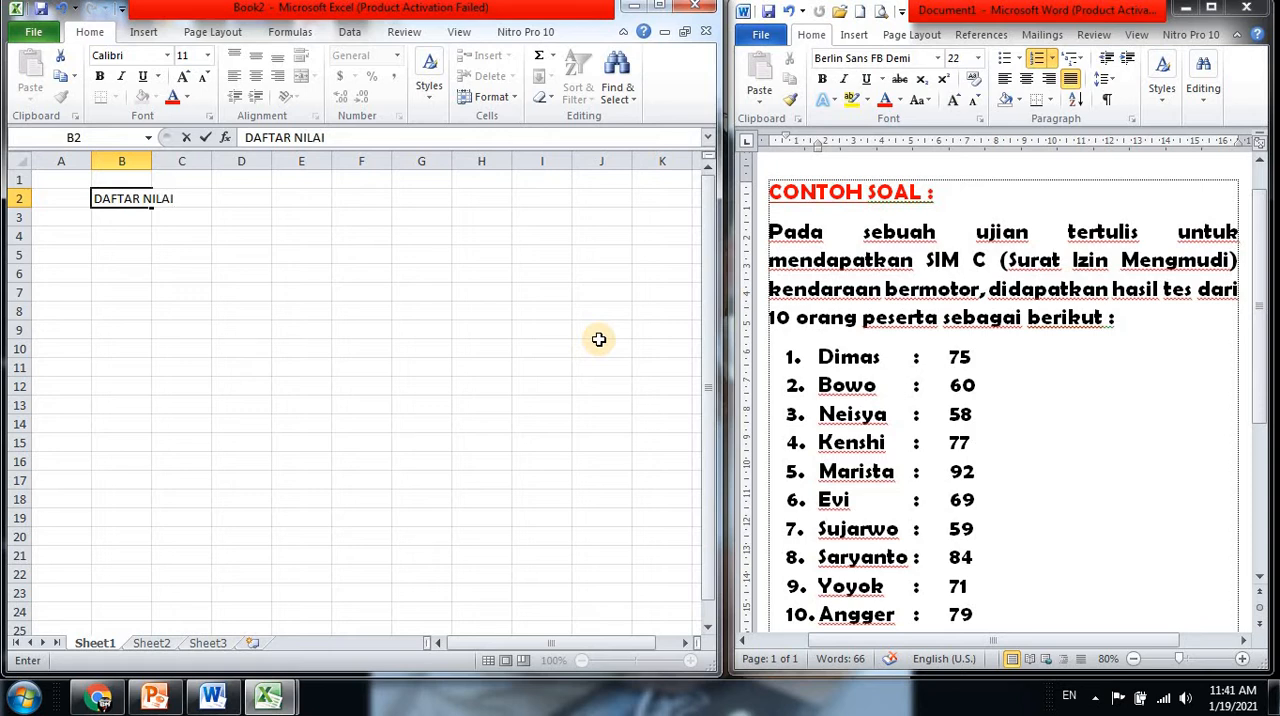
pyautogui.write(' PESERTA')
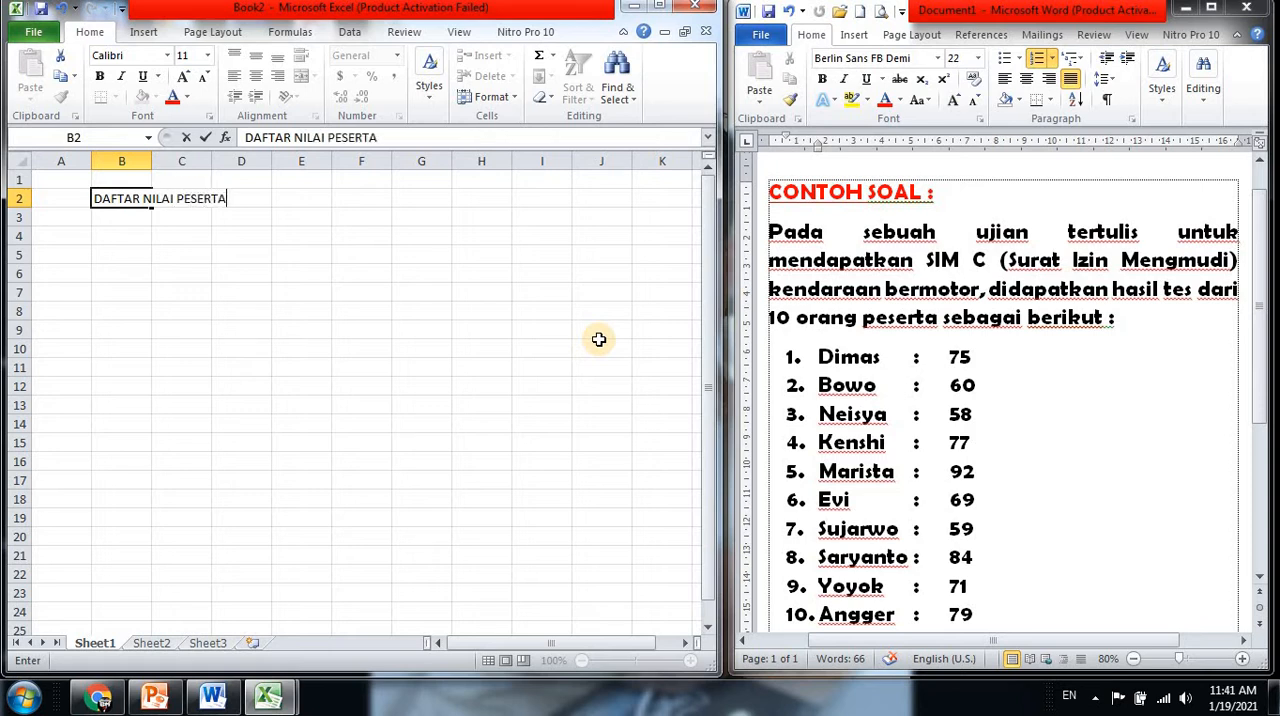
pyautogui.write(' UJIAN TER')
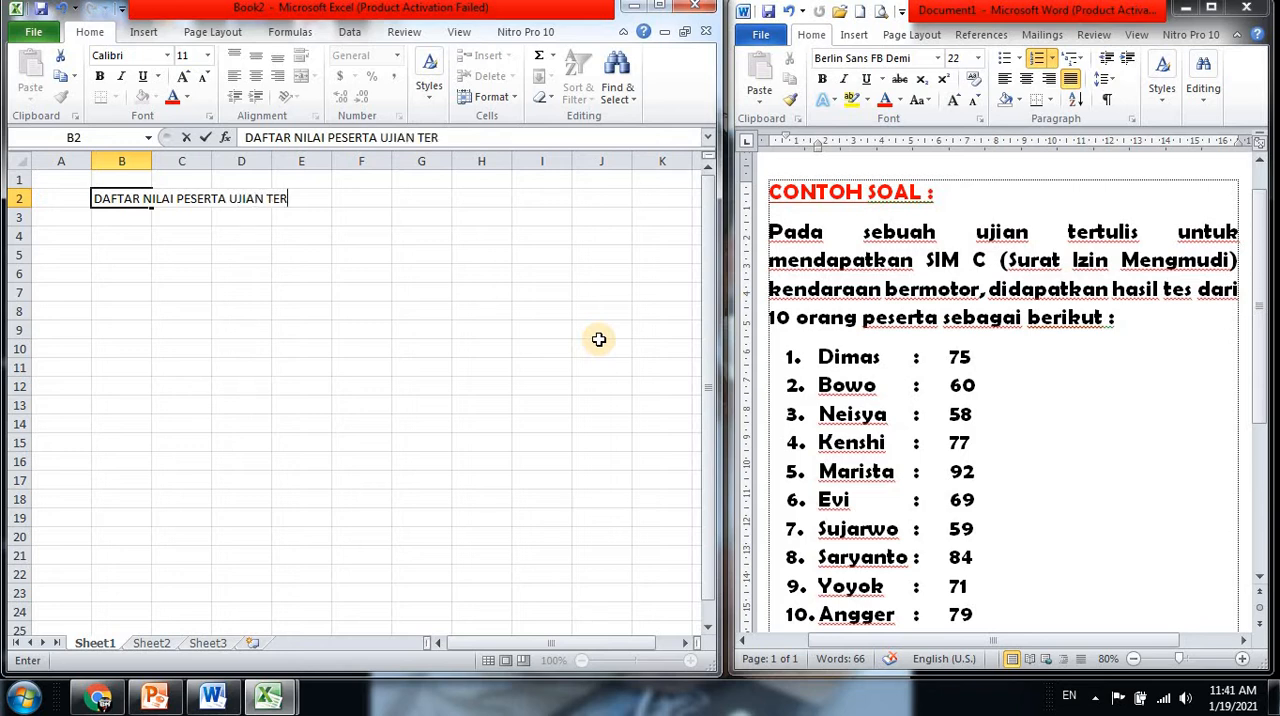
pyautogui.write('TULIS SIM C')
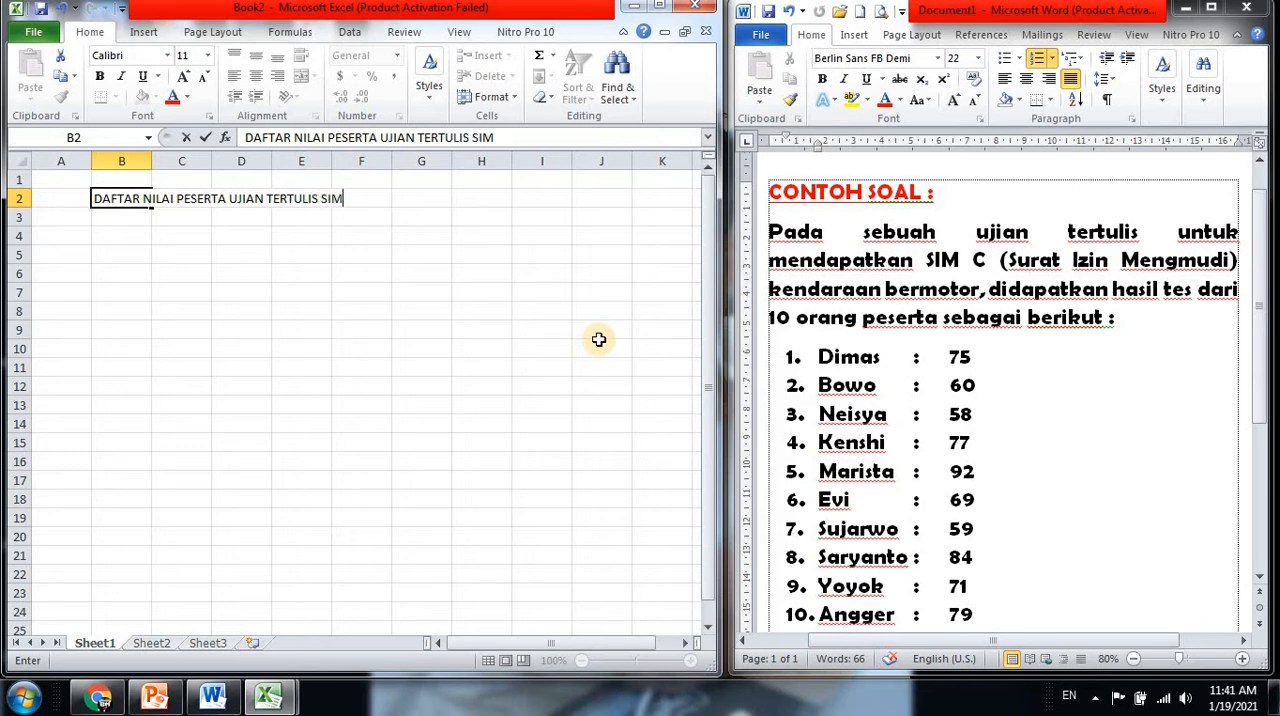
# Enter the table headings NO, NO UJIAN, NAMA, NILAI, HURUF and KET in cells A4 to F4
pyautogui.click(65, 235)
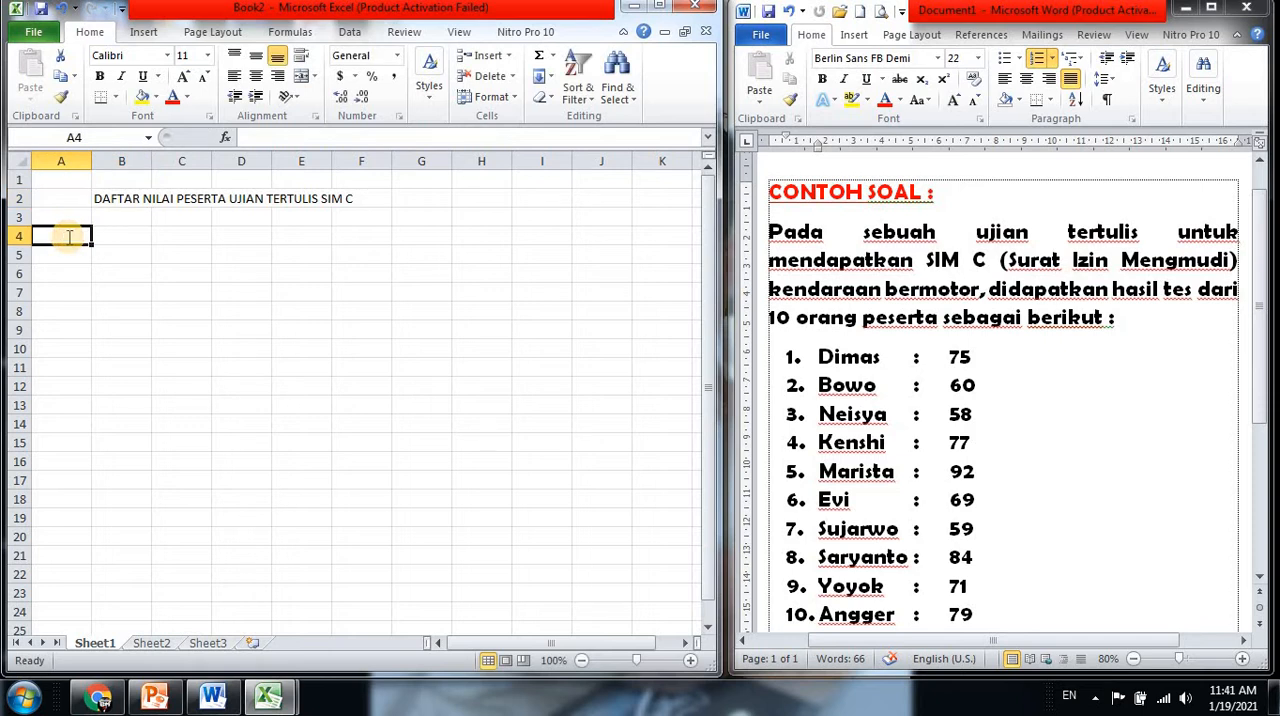
pyautogui.write('NO')
pyautogui.press('Tab')
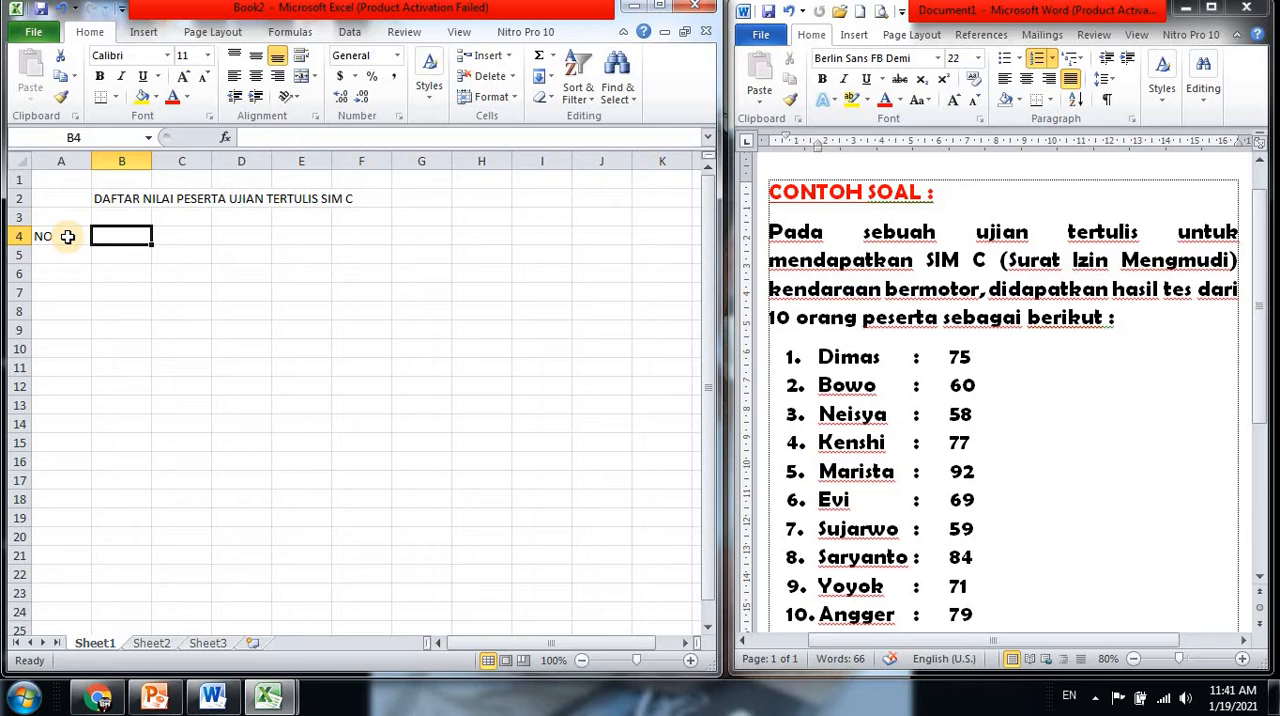
pyautogui.write('NO UJIAN')
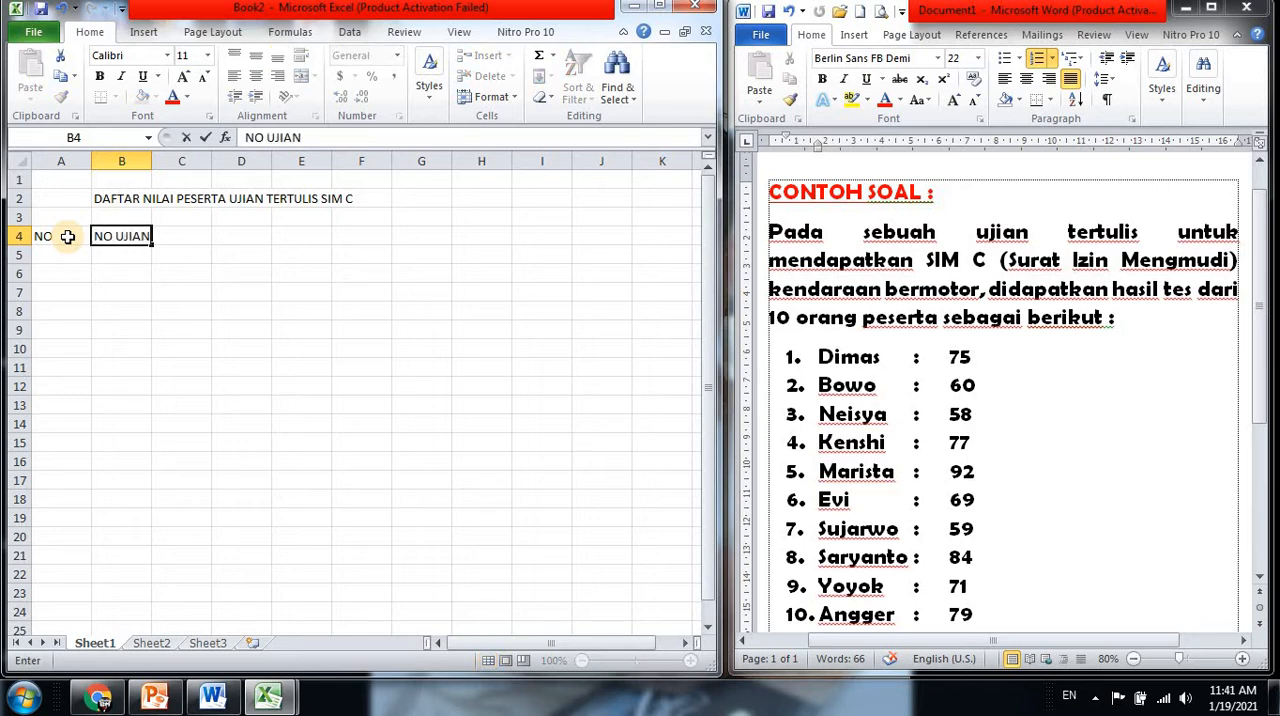
pyautogui.press('Tab')
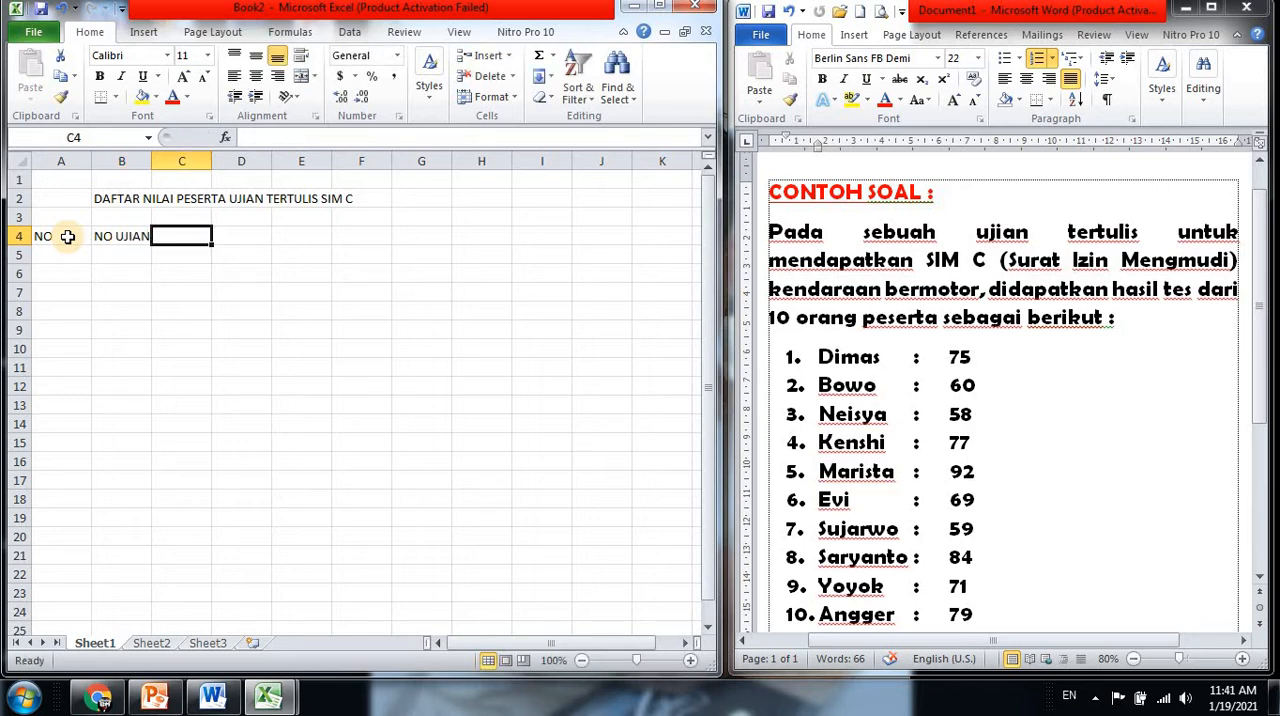
pyautogui.write('NAMA')
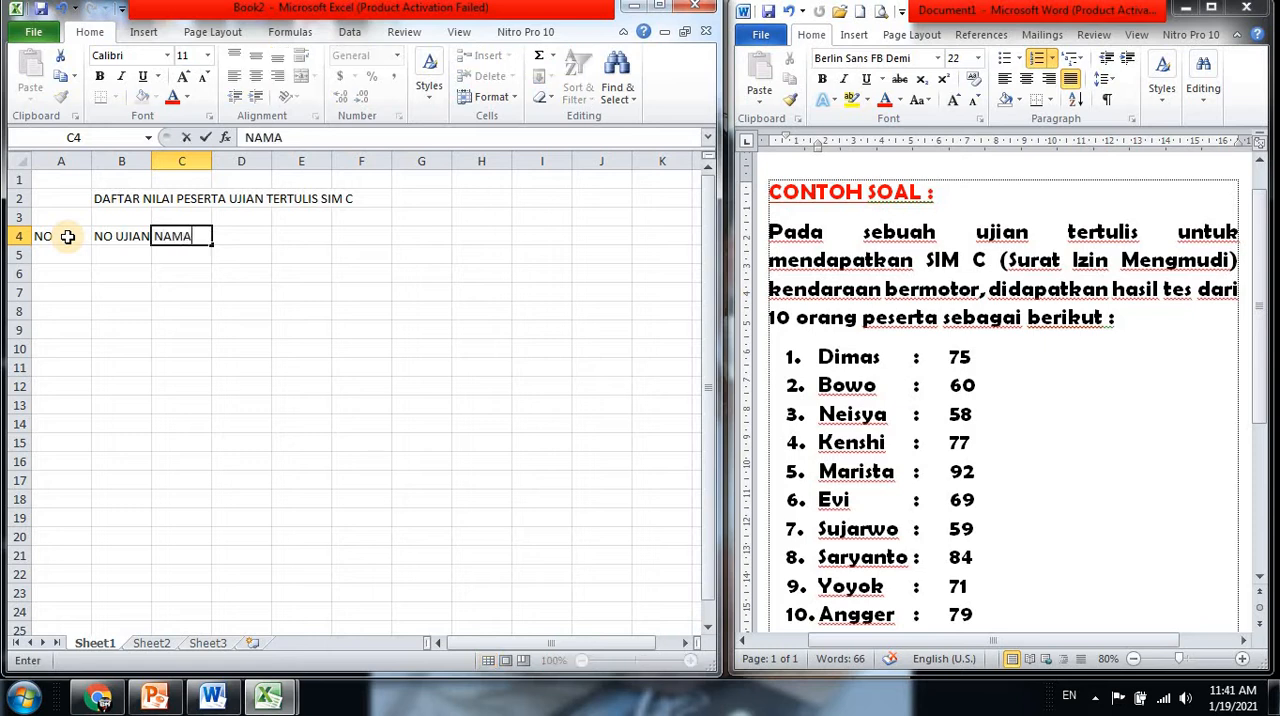
pyautogui.press('Tab')
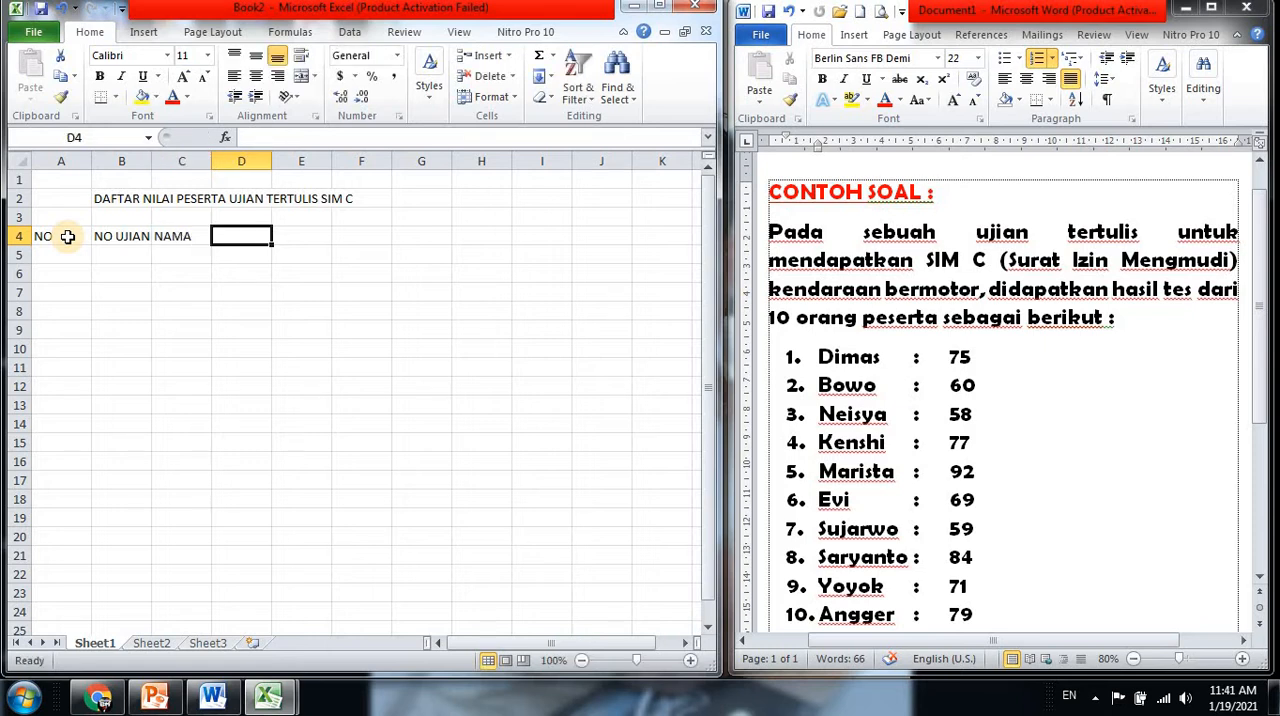
pyautogui.write('NILAI')
pyautogui.press('Tab')
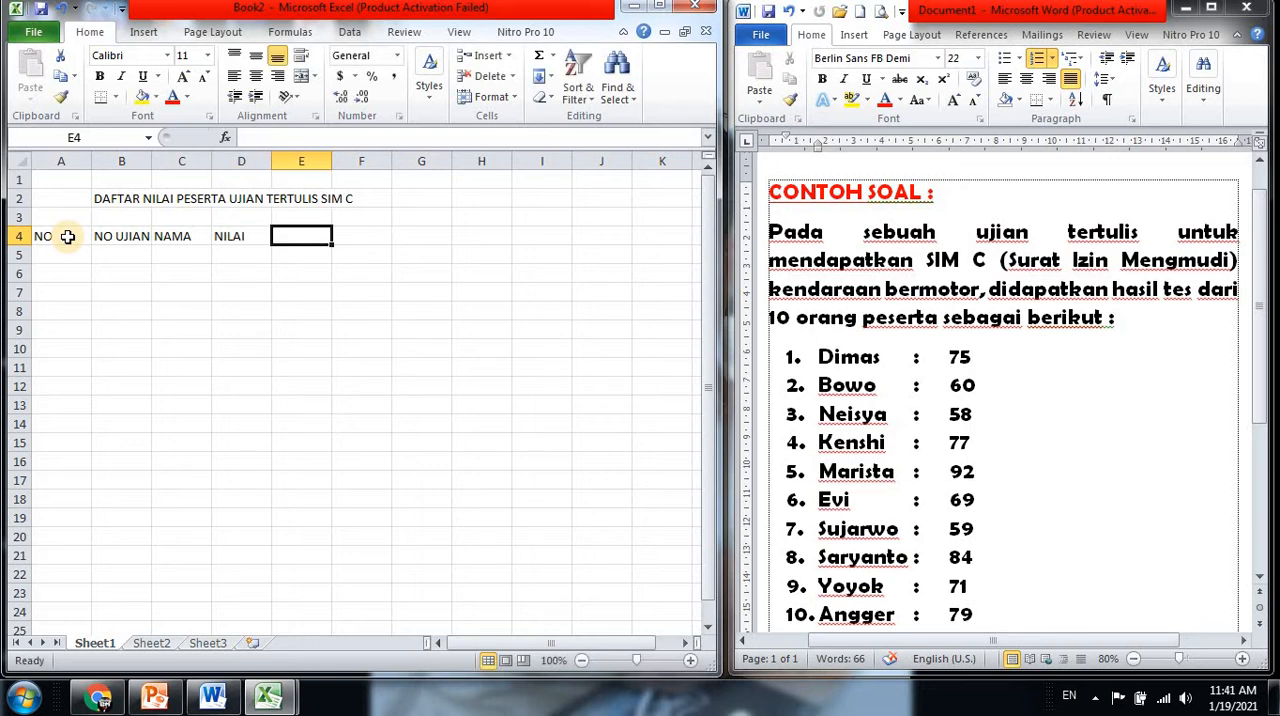
pyautogui.write('HURUF')
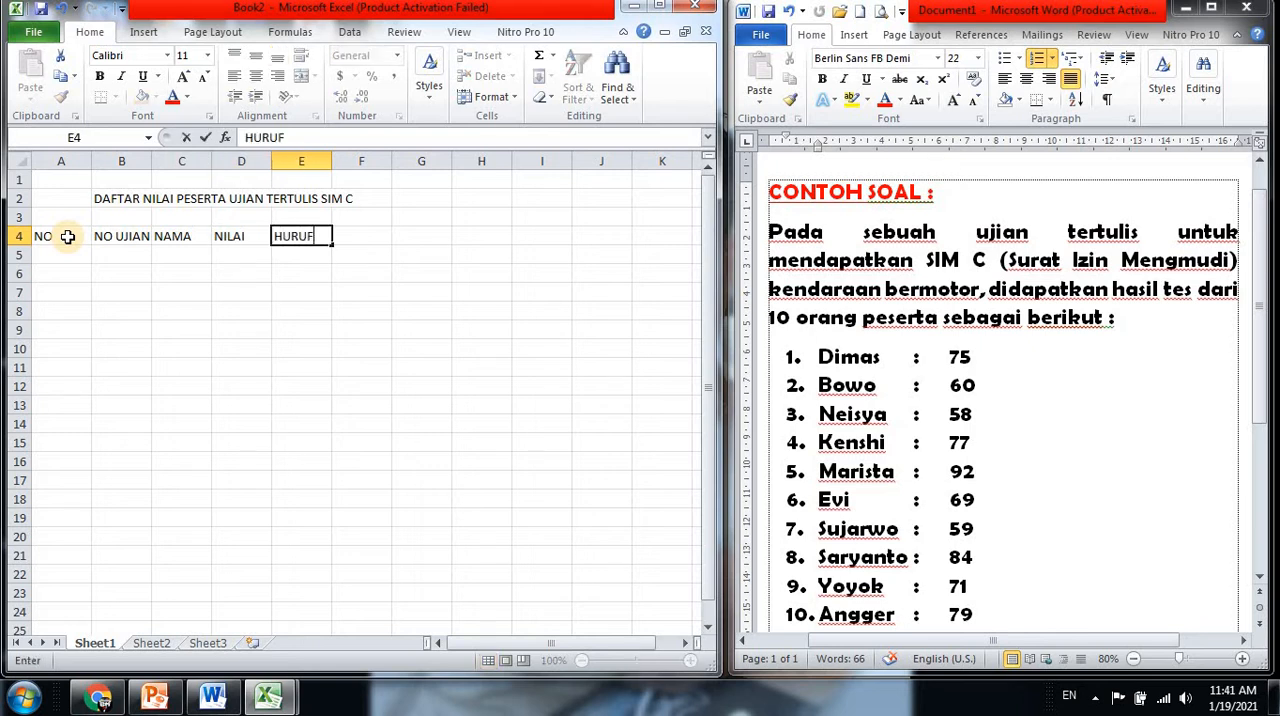
pyautogui.press('Tab')
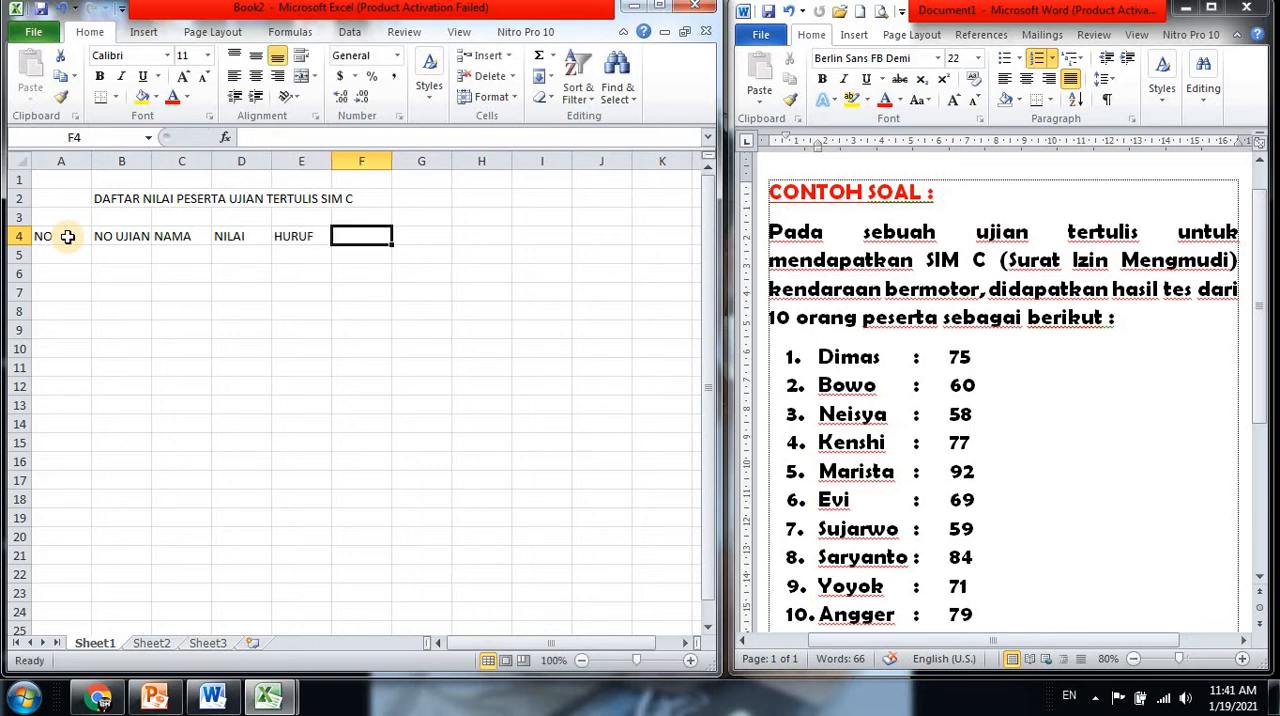
pyautogui.write('KETE')
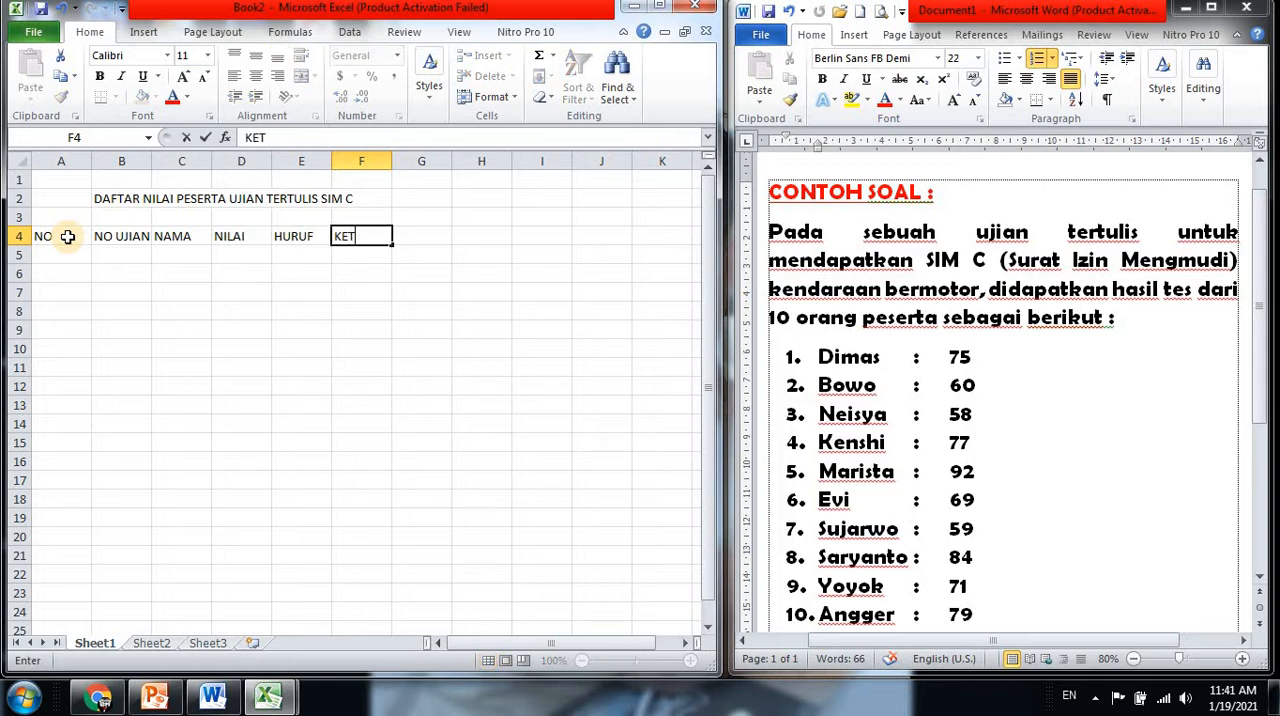
# Adjust the column widths with a narrow NO column and a wide NAMA column, and center the headings in A4:F4
pyautogui.click(150, 160)
pyautogui.moveTo(151, 160); pyautogui.dragTo(428, 163)
pyautogui.click(60, 237)
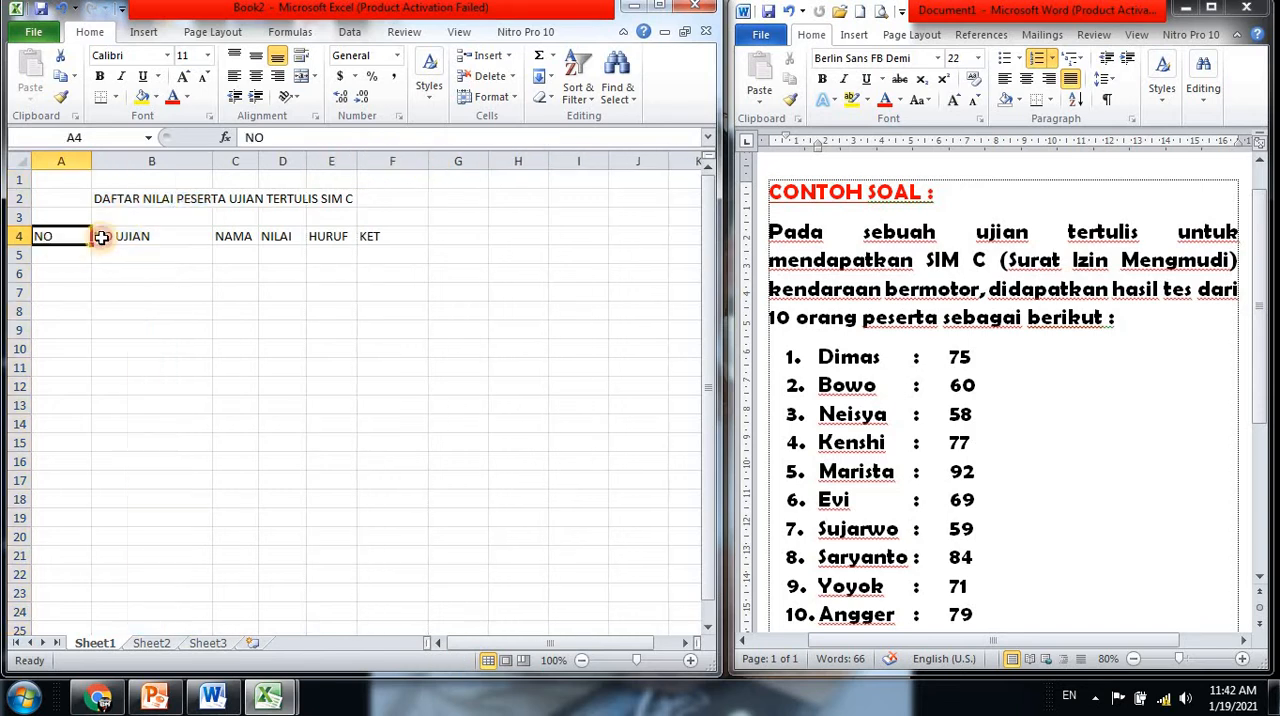
pyautogui.moveTo(101, 237); pyautogui.dragTo(115, 237)
pyautogui.moveTo(91, 161); pyautogui.dragTo(57, 182)
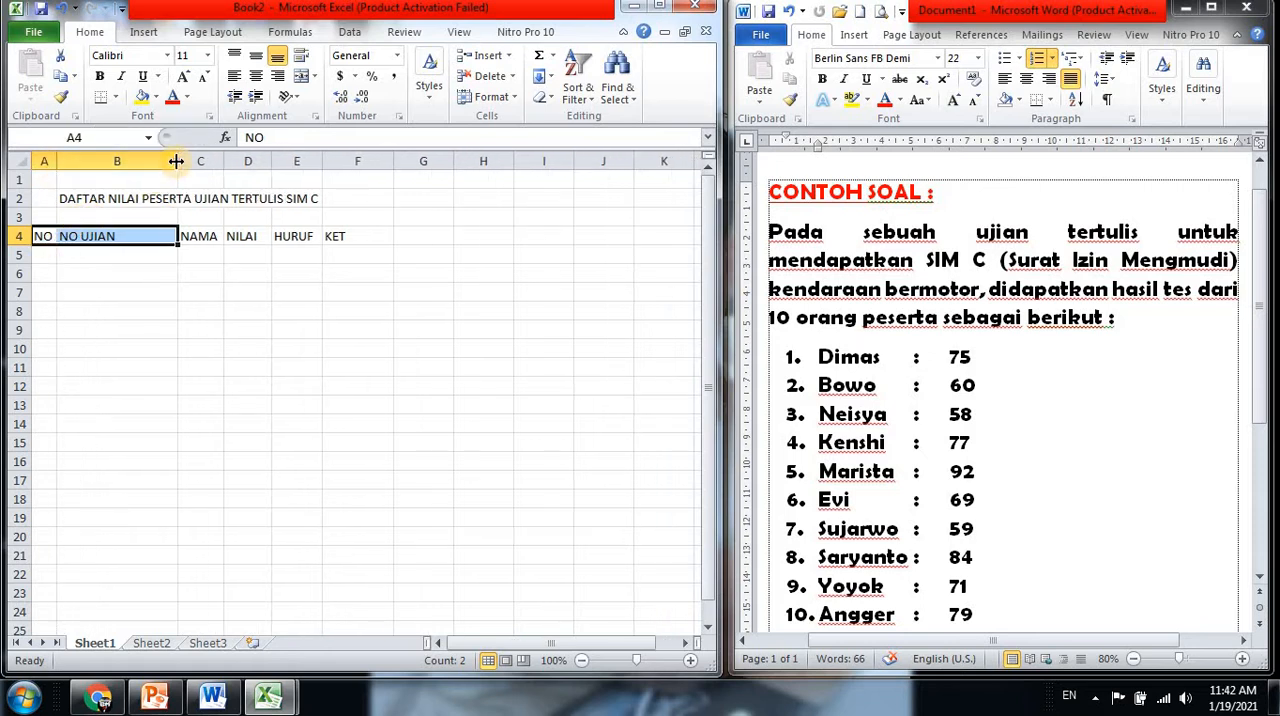
pyautogui.moveTo(176, 161); pyautogui.dragTo(297, 192)
pyautogui.moveTo(43, 237); pyautogui.dragTo(440, 238)
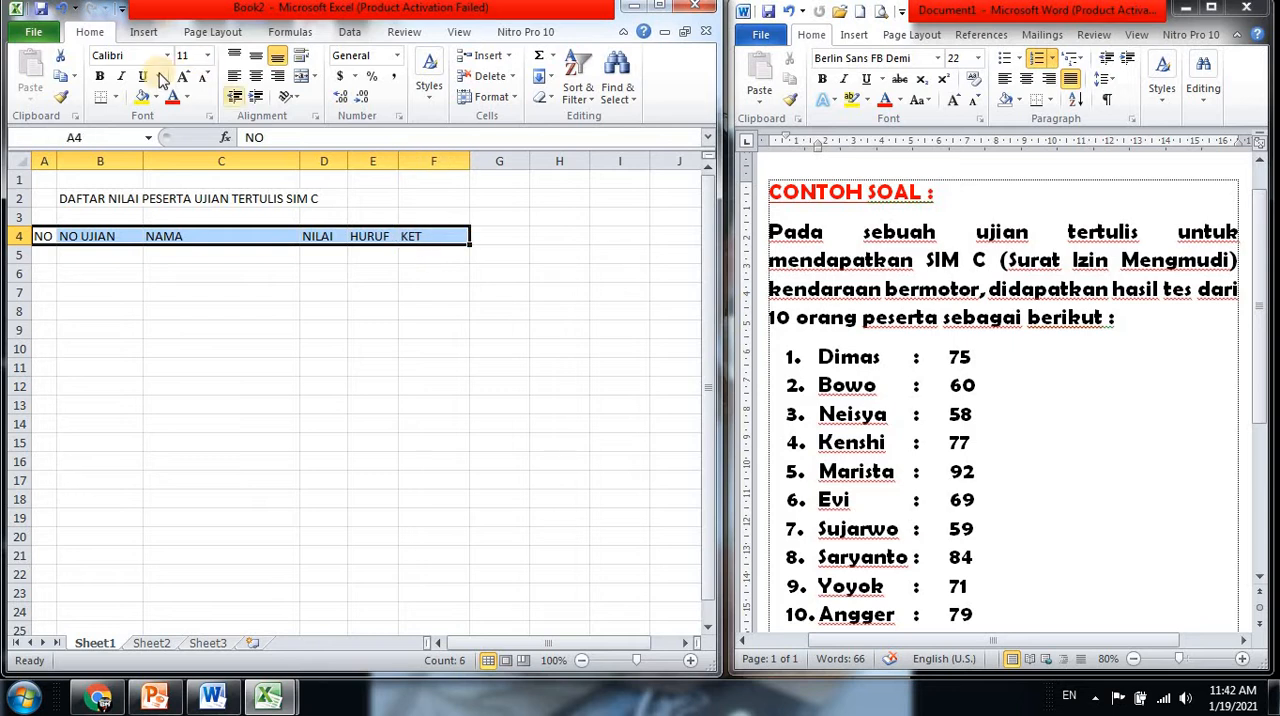
pyautogui.click(255, 78)
# Enter the sequence numbers 1 and 2 in cells A5 and A6
pyautogui.click(43, 255)
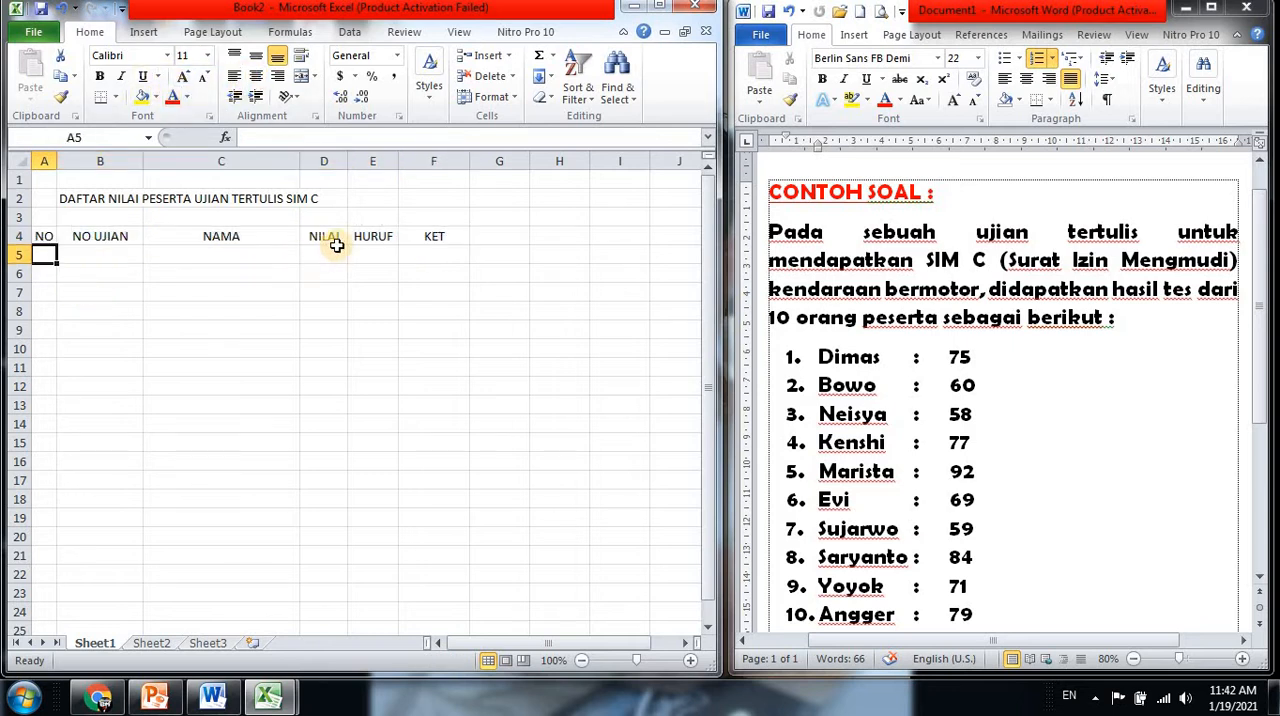
pyautogui.write('1')
pyautogui.press('Return')
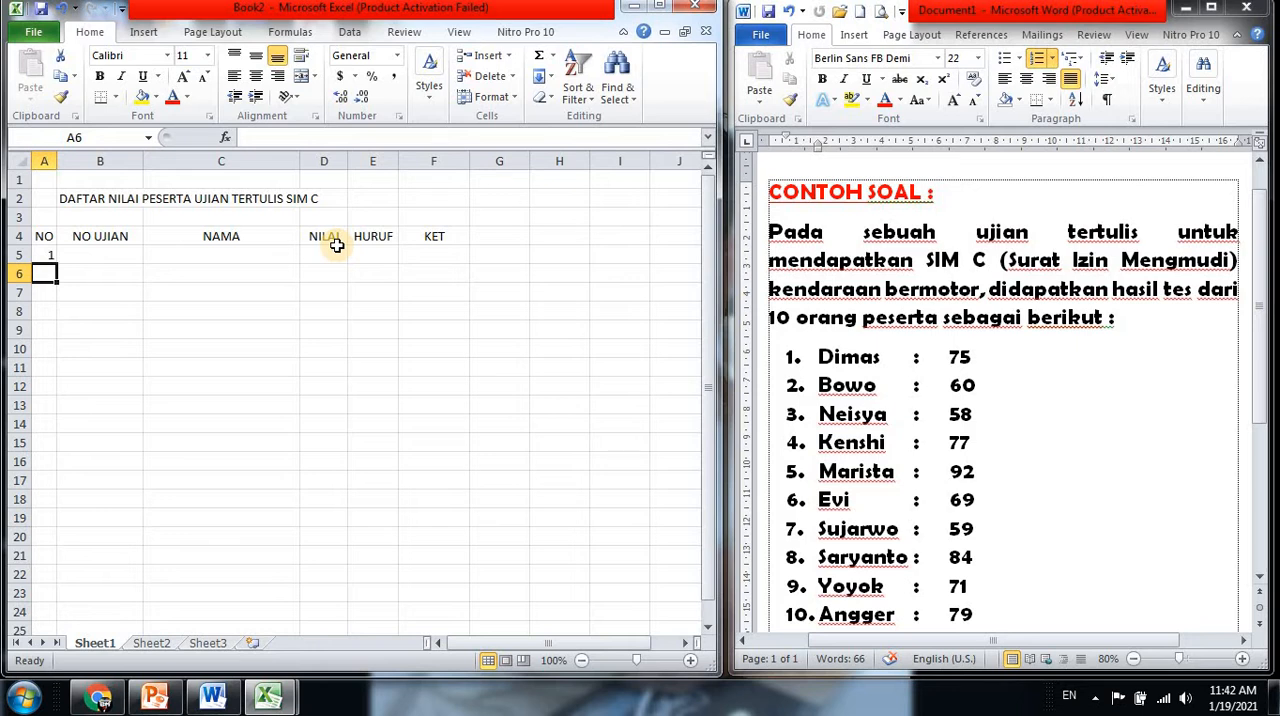
pyautogui.write('2')
pyautogui.press('Return')
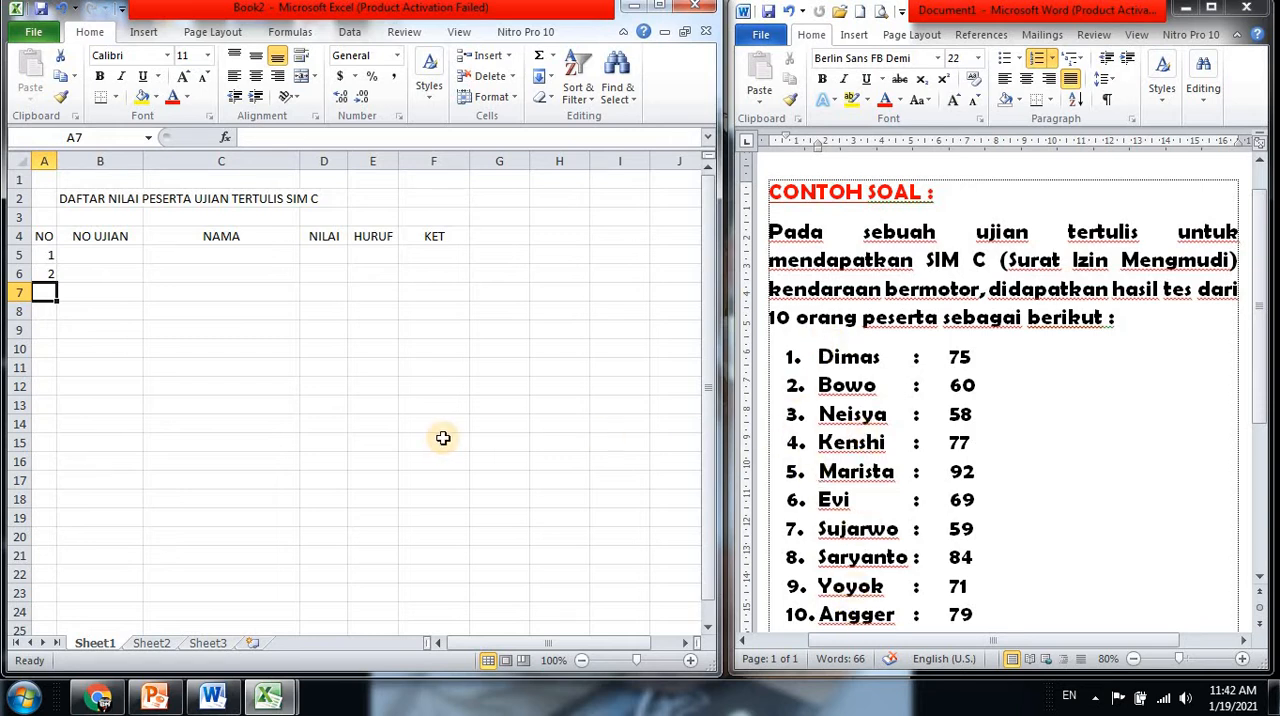
pyautogui.write('3')
pyautogui.press('Return')
pyautogui.write('4')
pyautogui.press('Return')
pyautogui.write('5')
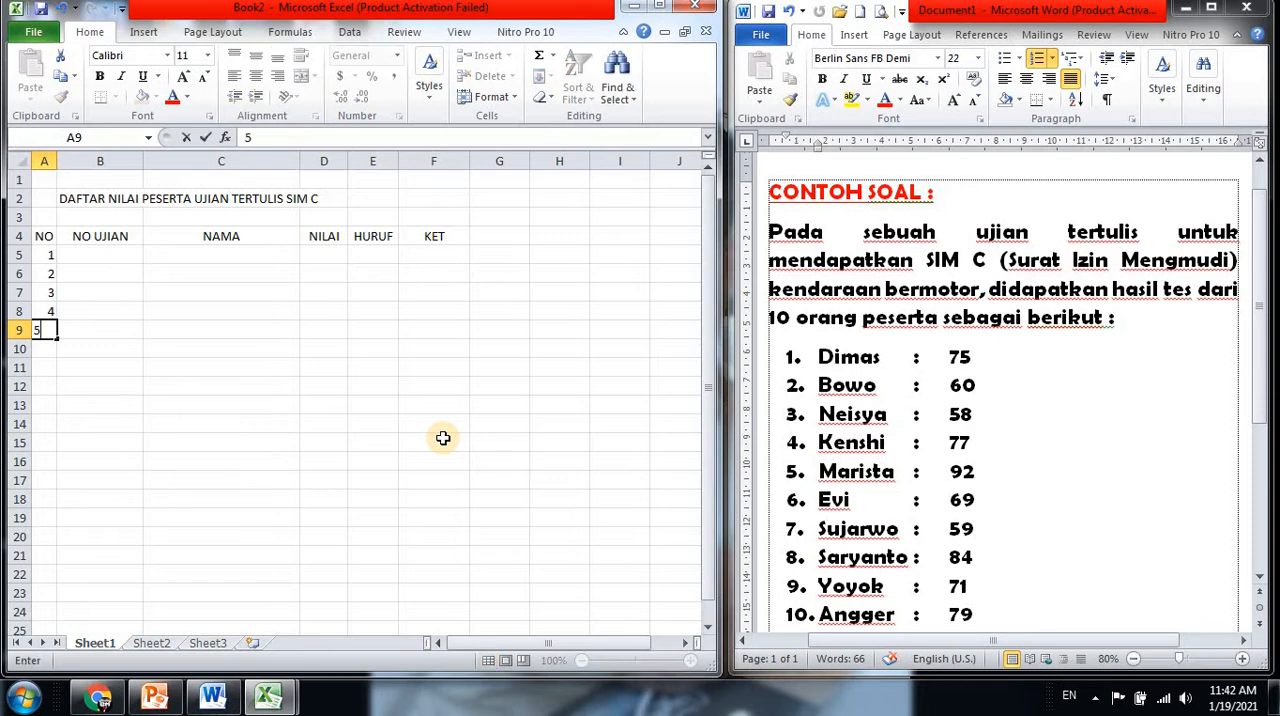
pyautogui.press('Return')
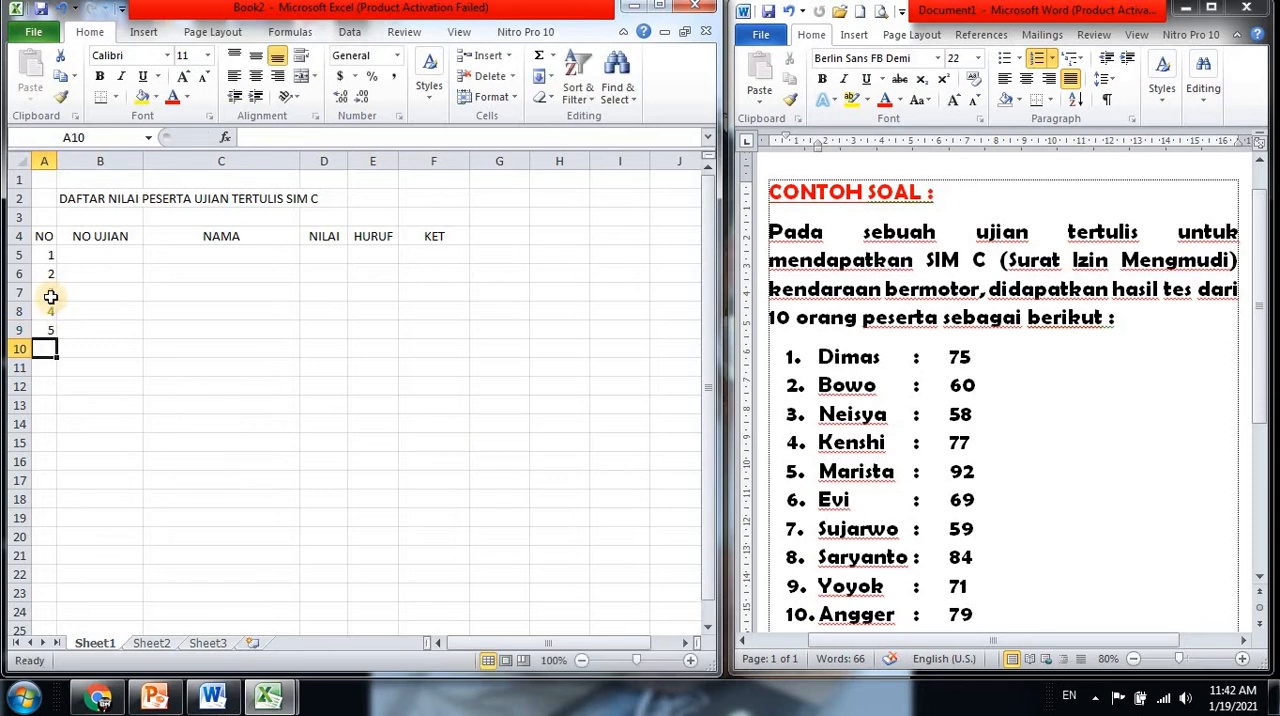
pyautogui.moveTo(52, 294); pyautogui.dragTo(50, 350)
pyautogui.press('Delete')
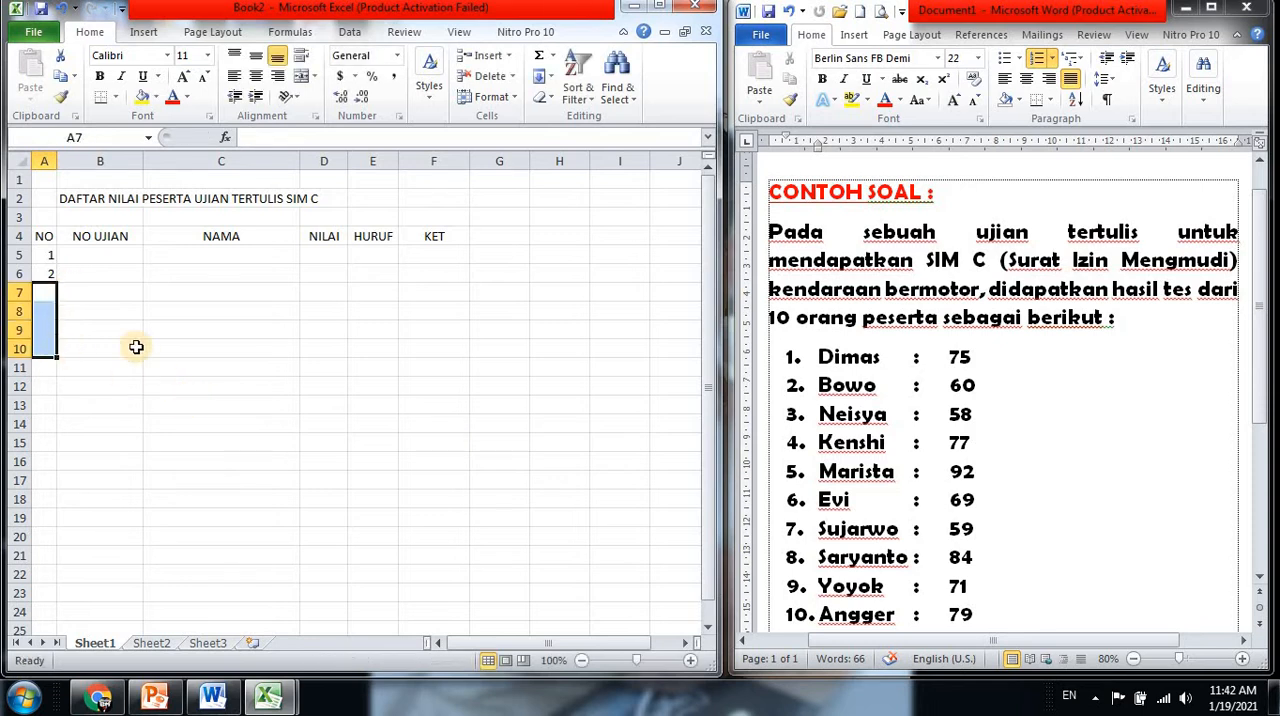
# Extend the sequence numbers from A5:A6 down to A14 so the NO column runs from 1 to 10
pyautogui.click(75, 292)
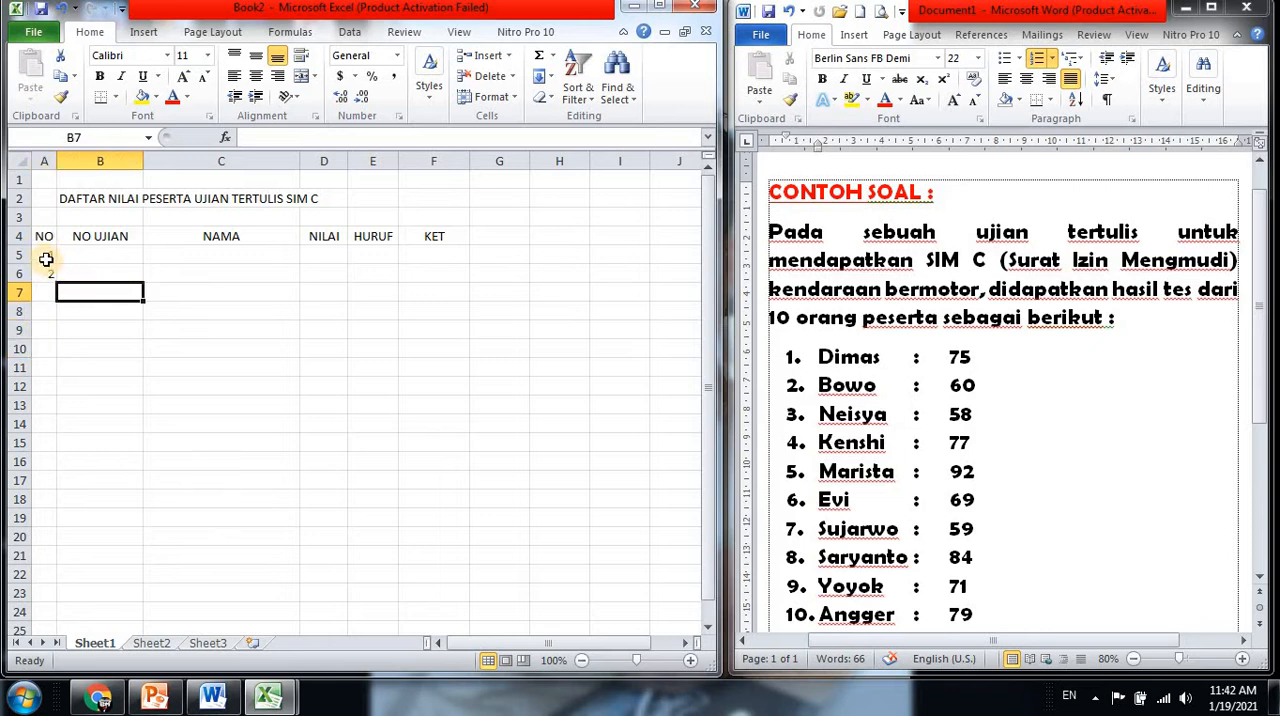
pyautogui.click(49, 255)
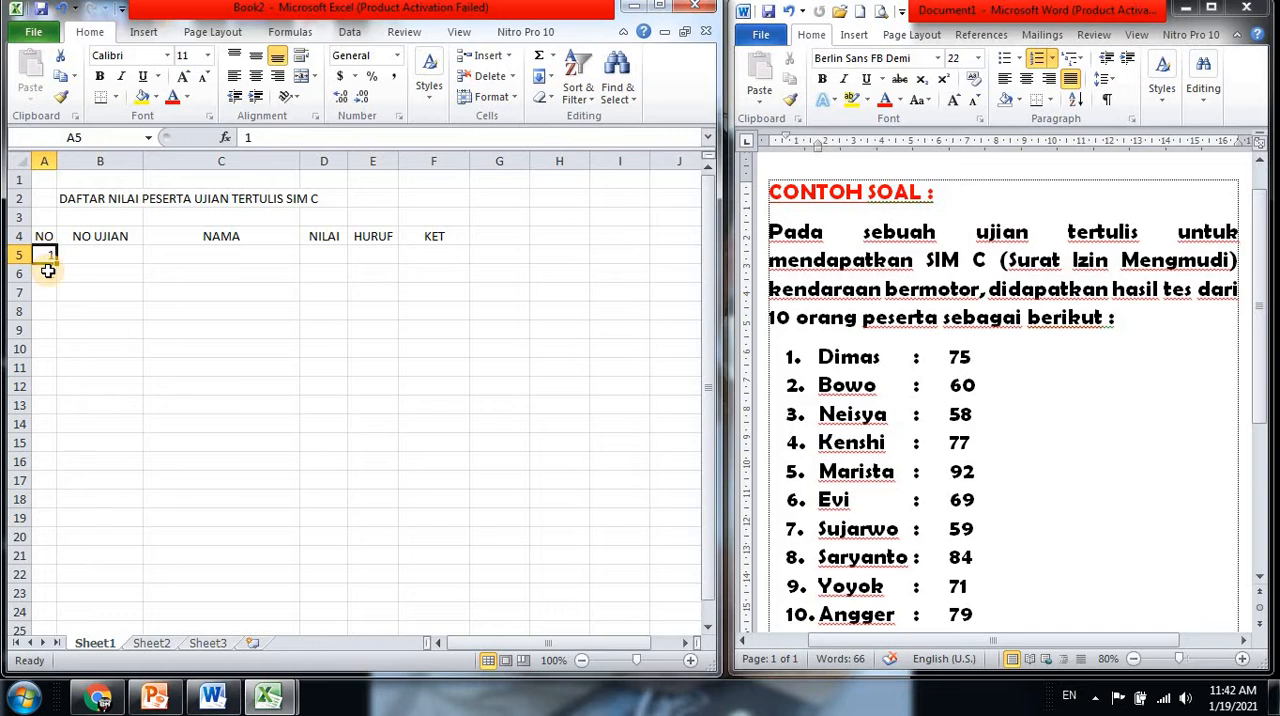
pyautogui.moveTo(47, 256); pyautogui.dragTo(48, 274)
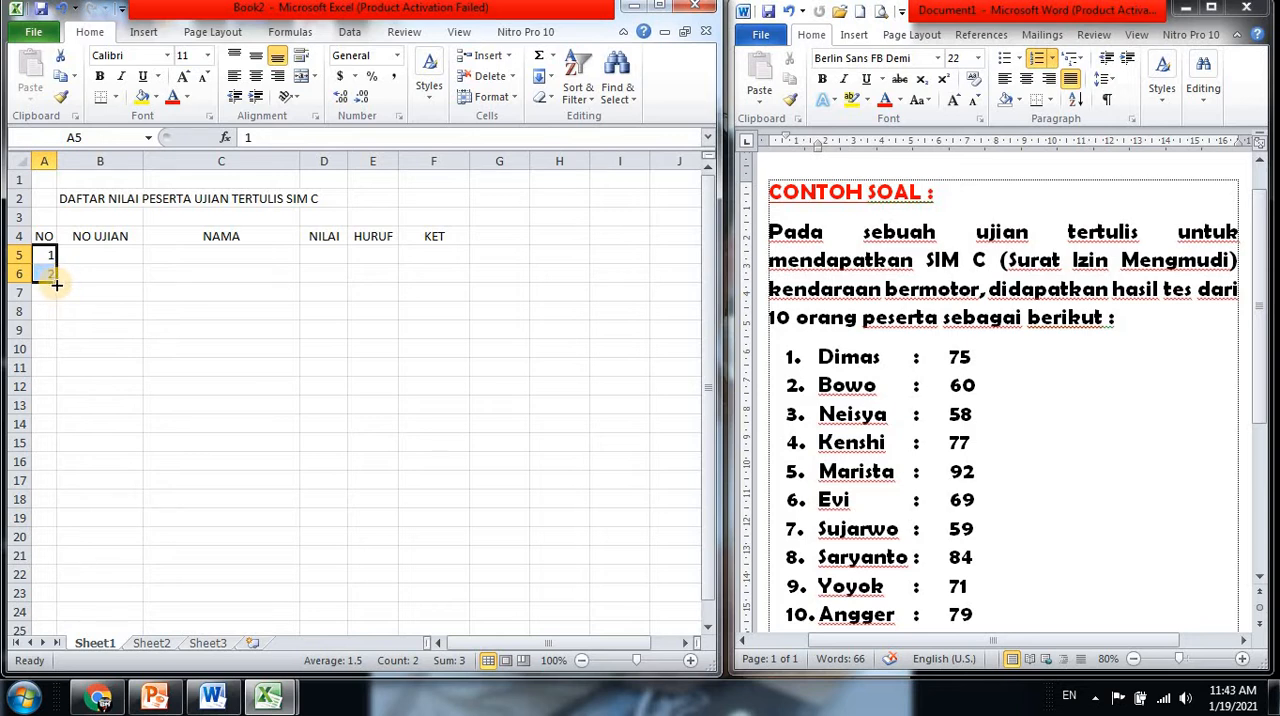
pyautogui.moveTo(57, 285); pyautogui.dragTo(53, 426)
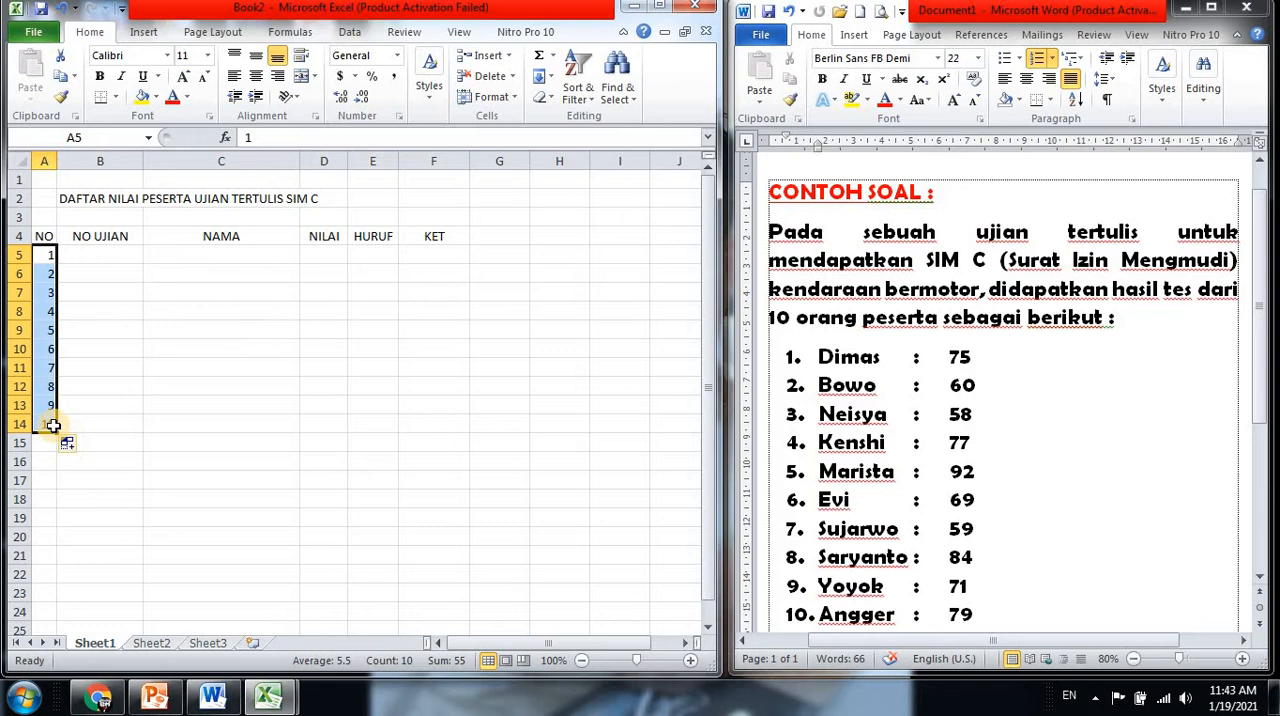
pyautogui.moveTo(53, 426); pyautogui.dragTo(53, 426)
# Enter the first participant's exam number in cell B5 as text, using a leading apostrophe to keep its leading zero
pyautogui.click(100, 255)
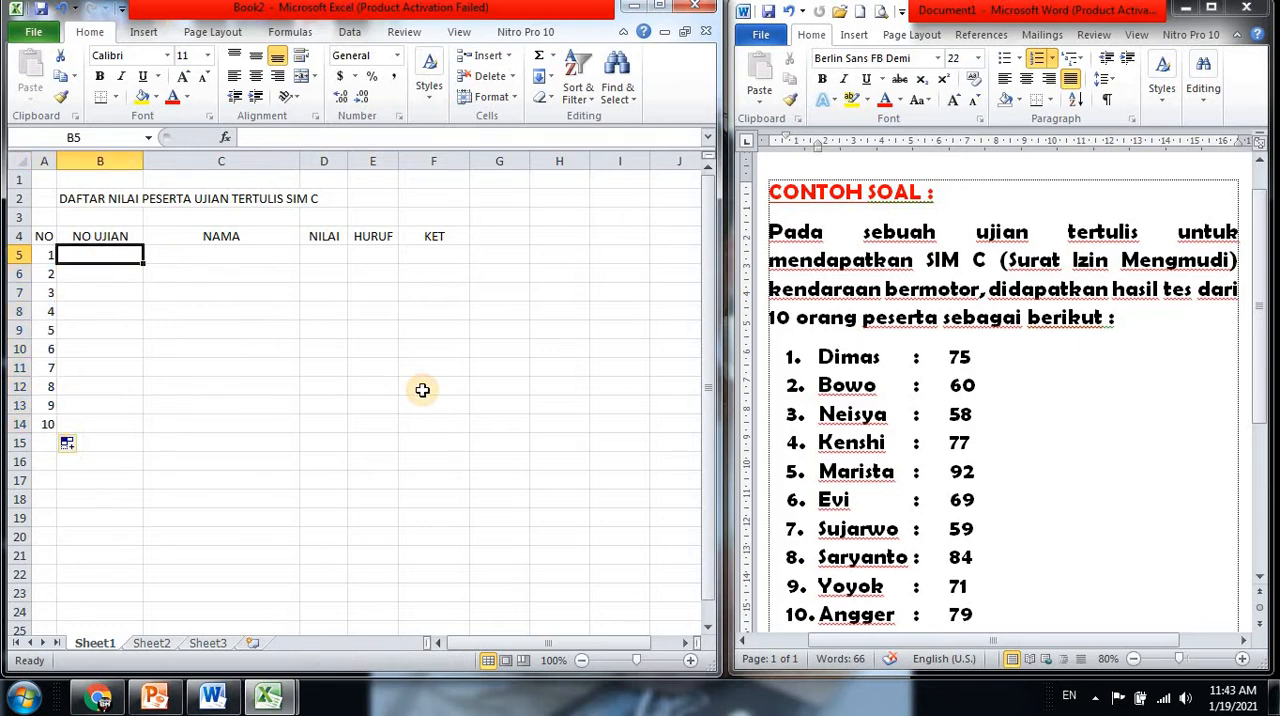
pyautogui.write('02740831')
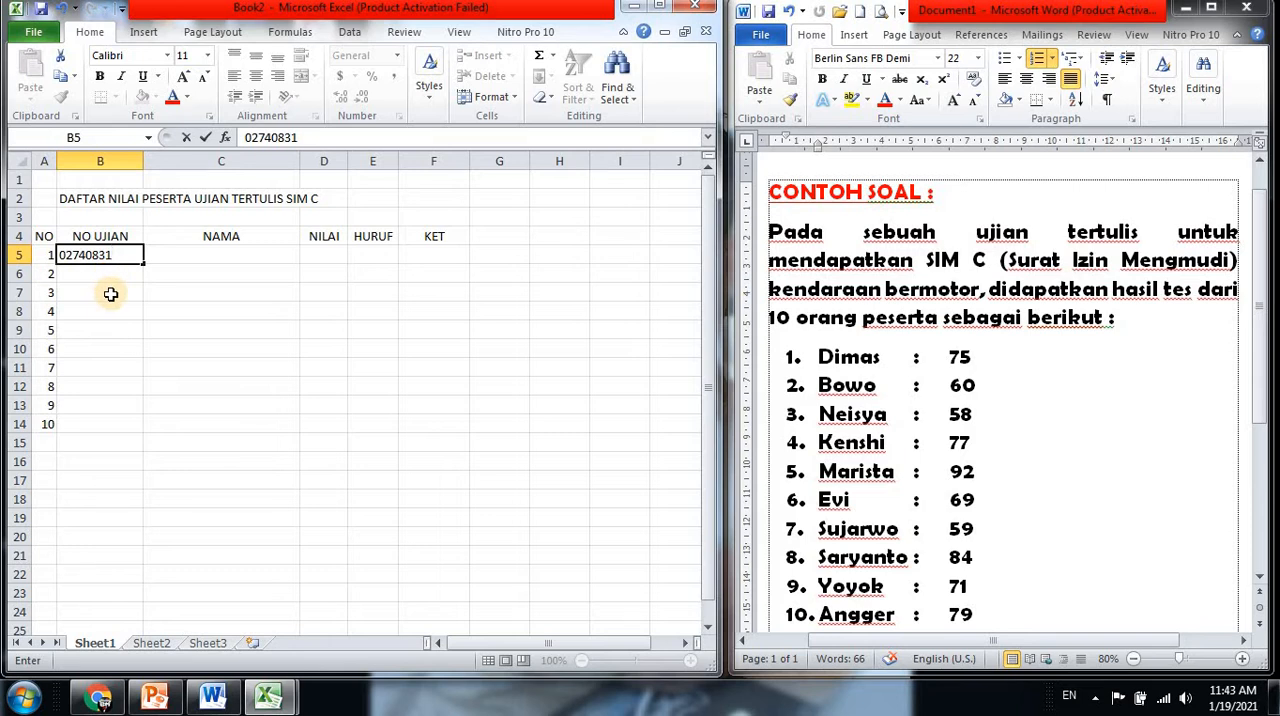
pyautogui.press('Return')
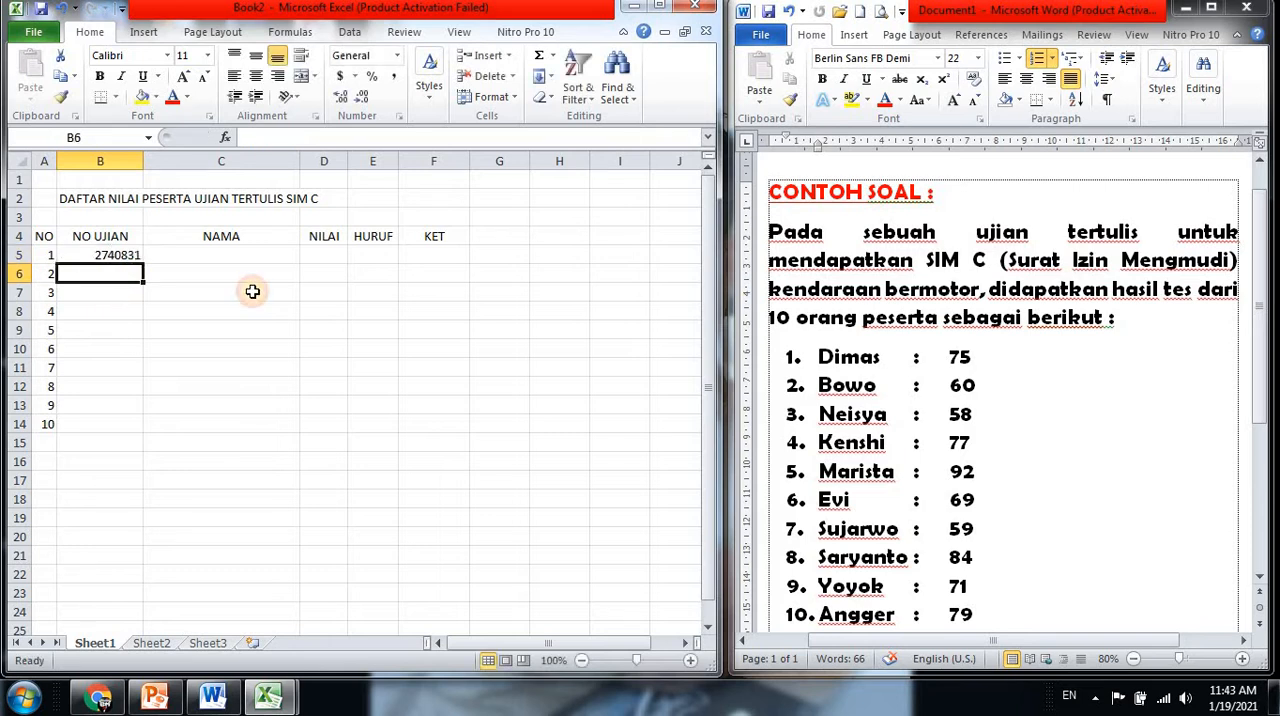
pyautogui.click(91, 256)
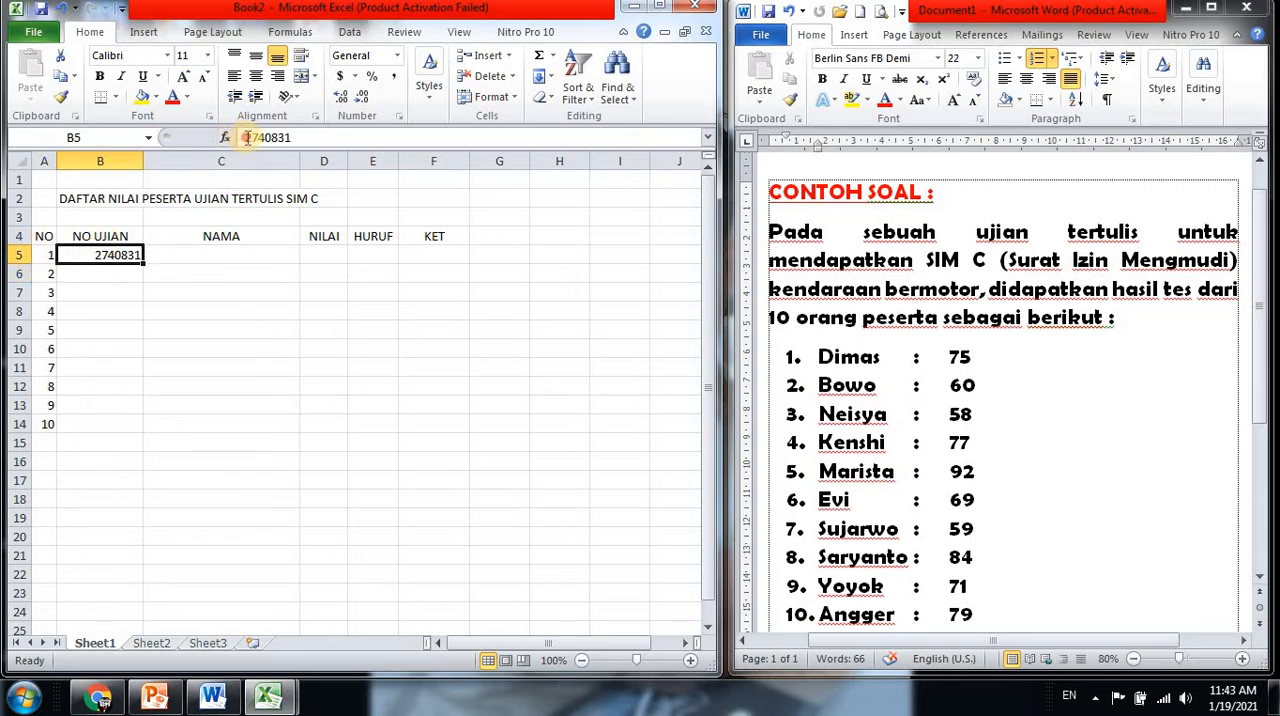
pyautogui.click(247, 138)
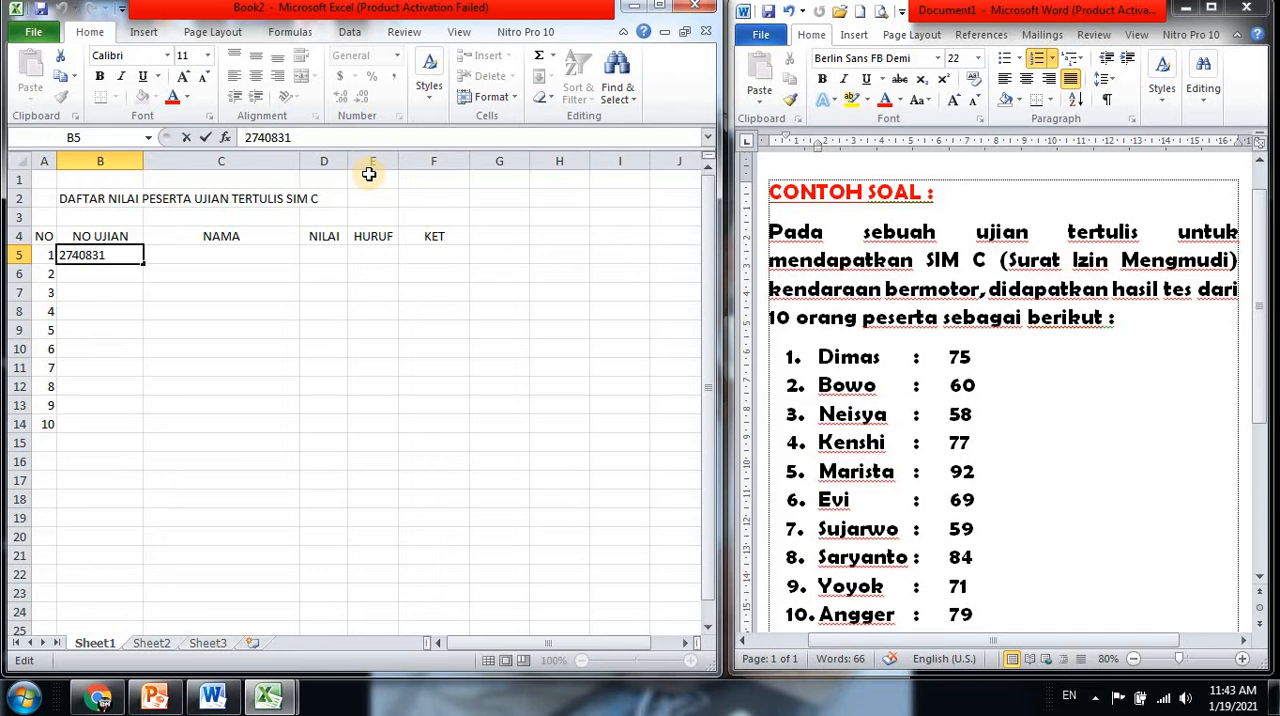
pyautogui.write("'0")
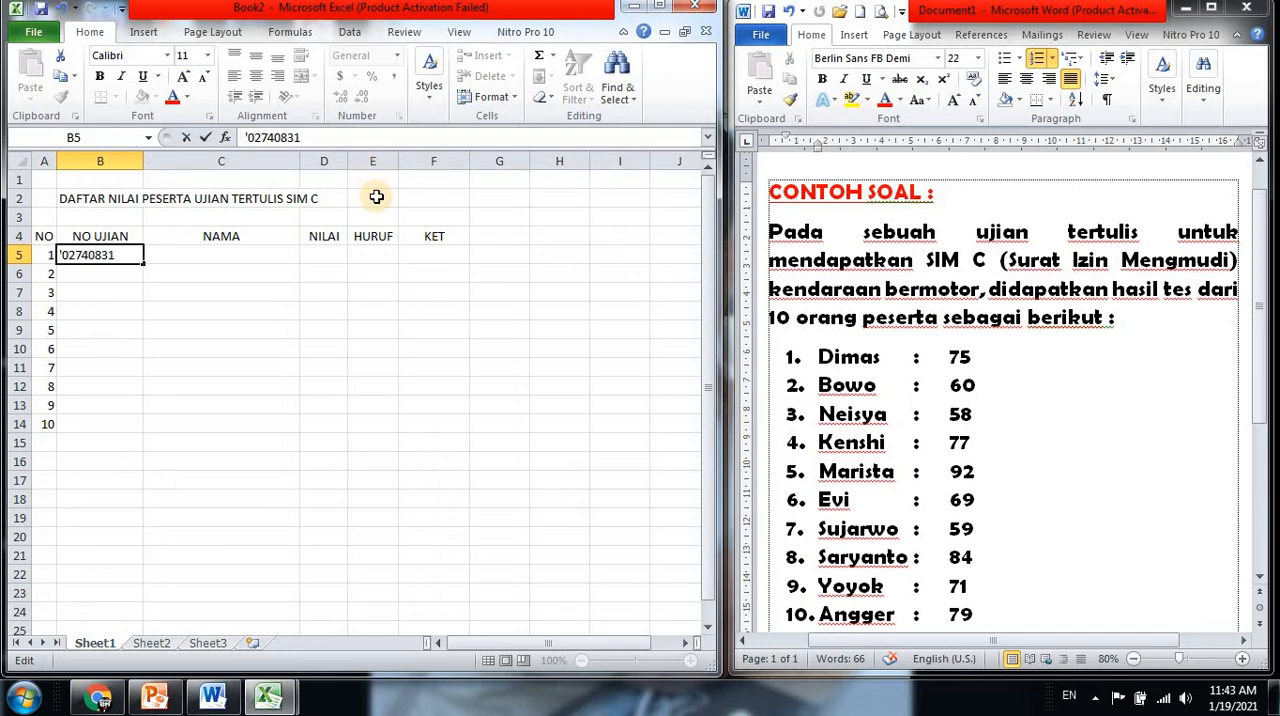
pyautogui.click(97, 270)
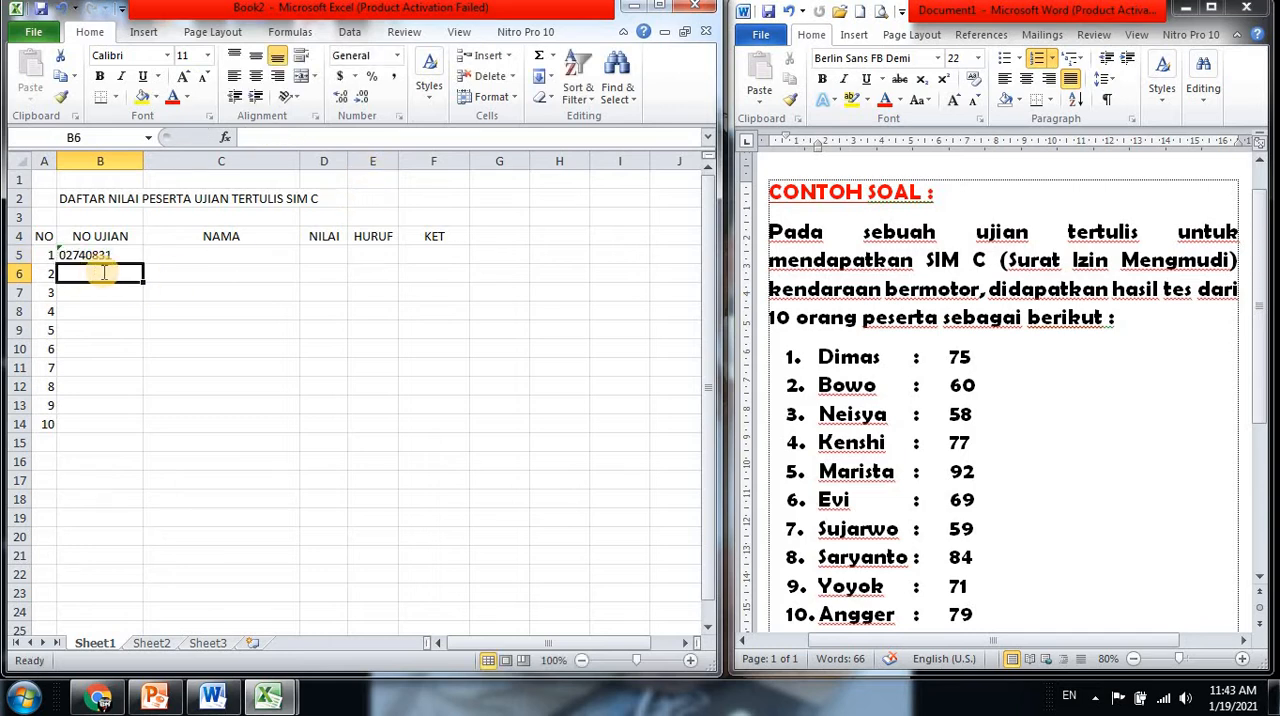
# Enter the next consecutive exam number as text in B6 and fill the series down to B14
pyautogui.write("'02740832")
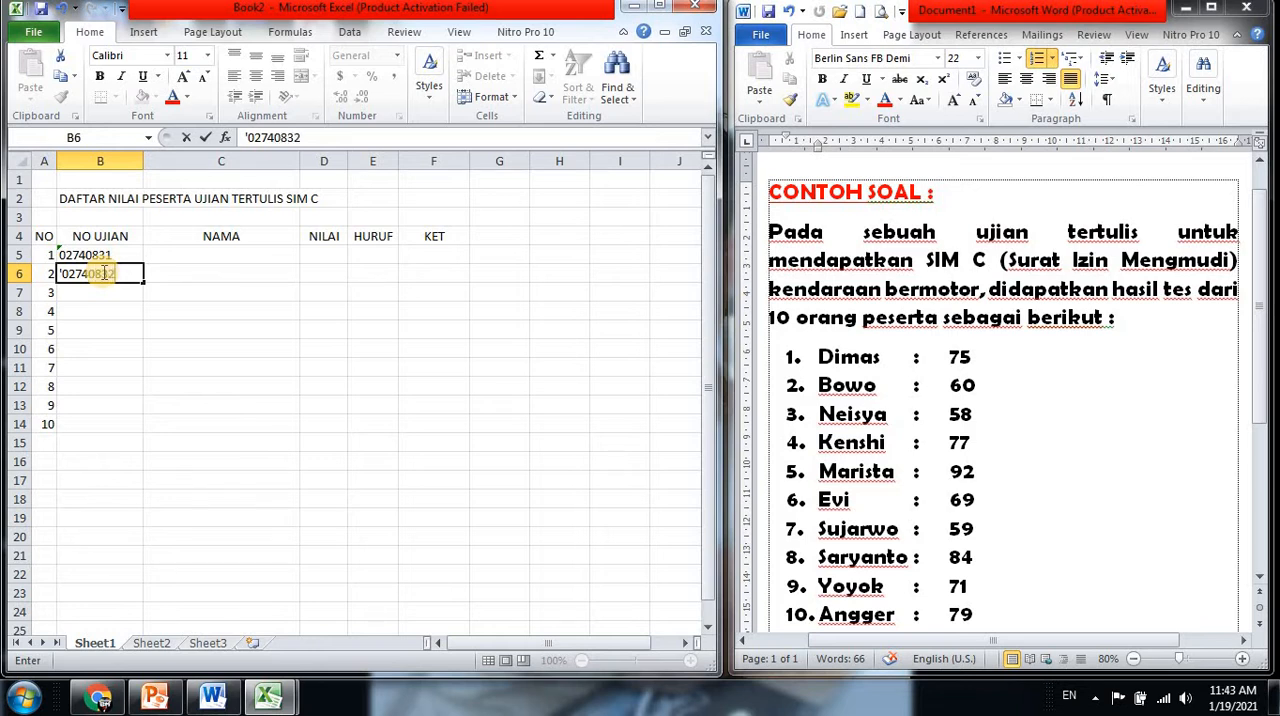
pyautogui.press('Return')
pyautogui.moveTo(120, 257); pyautogui.dragTo(136, 431)
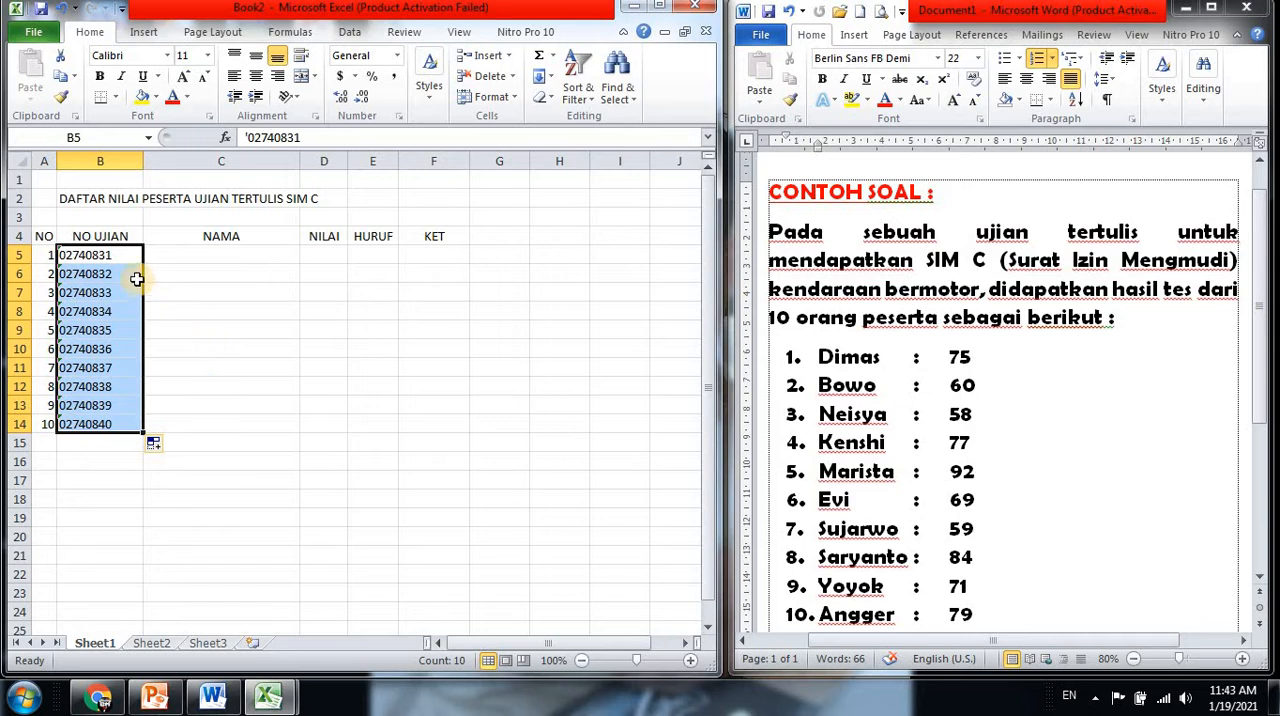
pyautogui.click(249, 331)
# Copy the ten participant names from C5:C14 of VLOOKUP.xlsx into the NAMA column of Book2, starting at C5
pyautogui.click(268, 253)
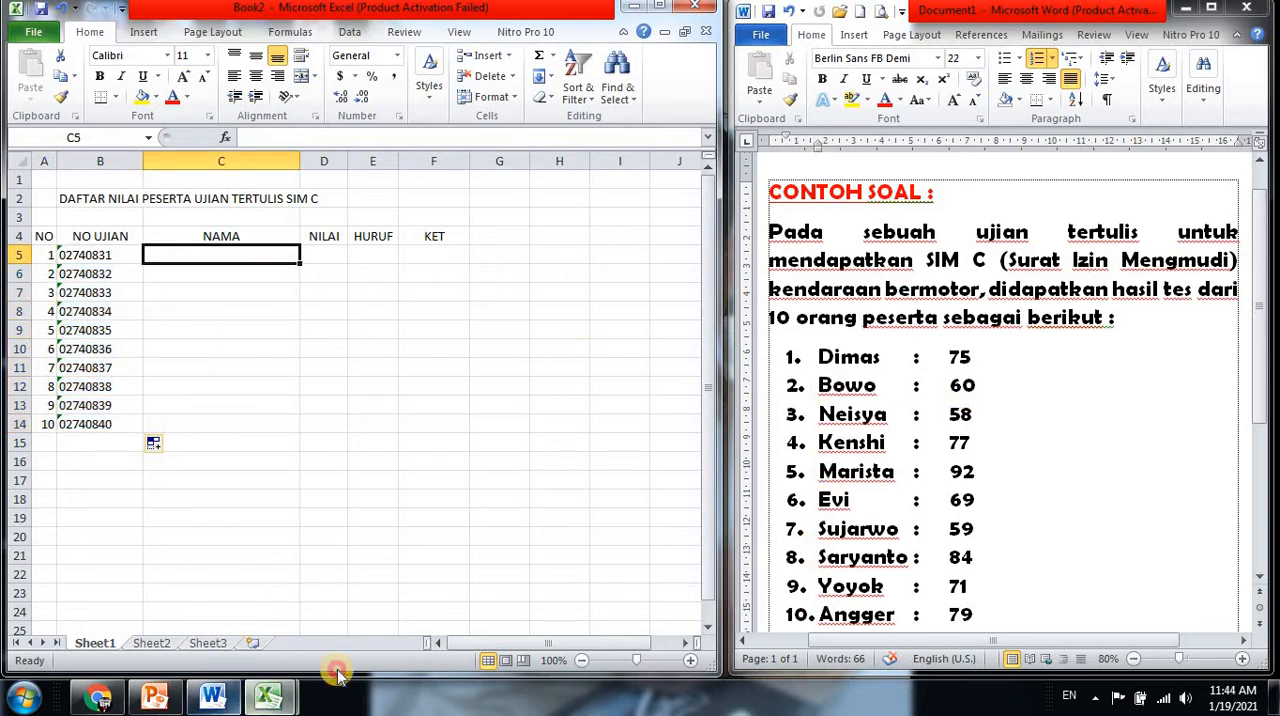
pyautogui.moveTo(268, 697)
pyautogui.click(208, 585)
pyautogui.moveTo(171, 251); pyautogui.dragTo(185, 522)
pyautogui.hotkey('ctrl', 'c')
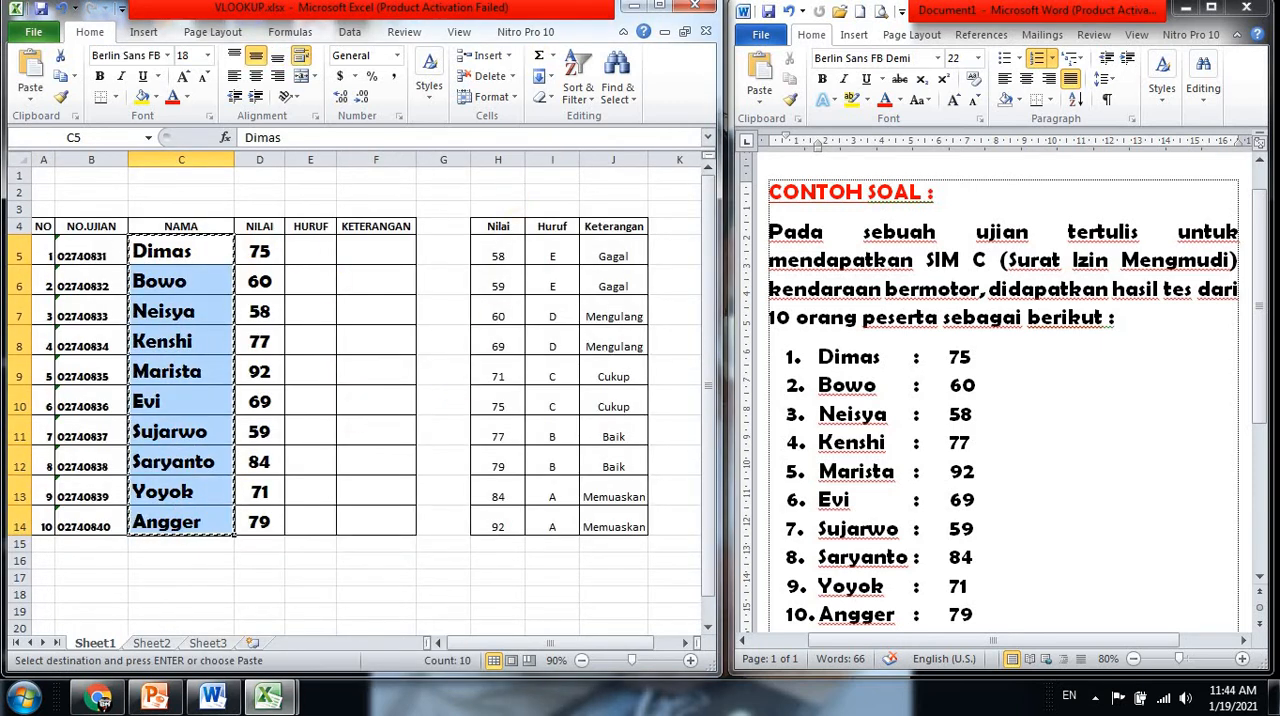
pyautogui.click(634, 6)
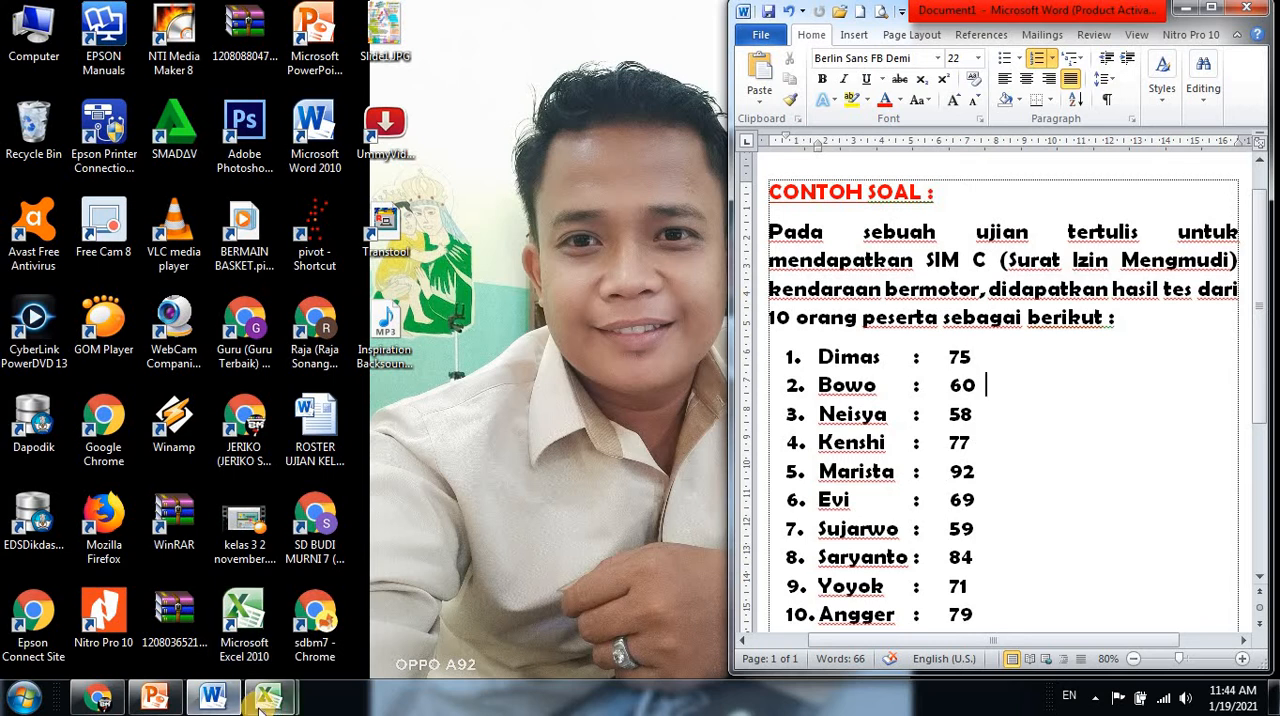
pyautogui.moveTo(268, 697)
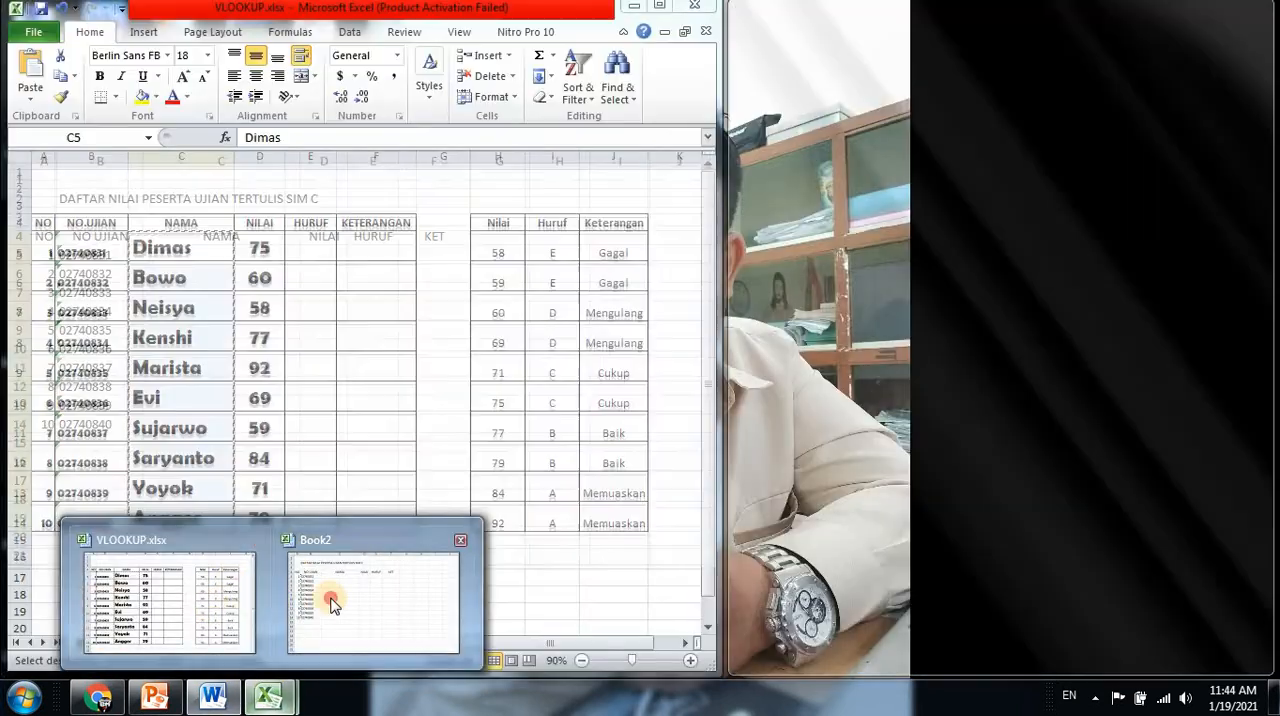
pyautogui.click(330, 540)
pyautogui.hotkey('ctrl', 'v')
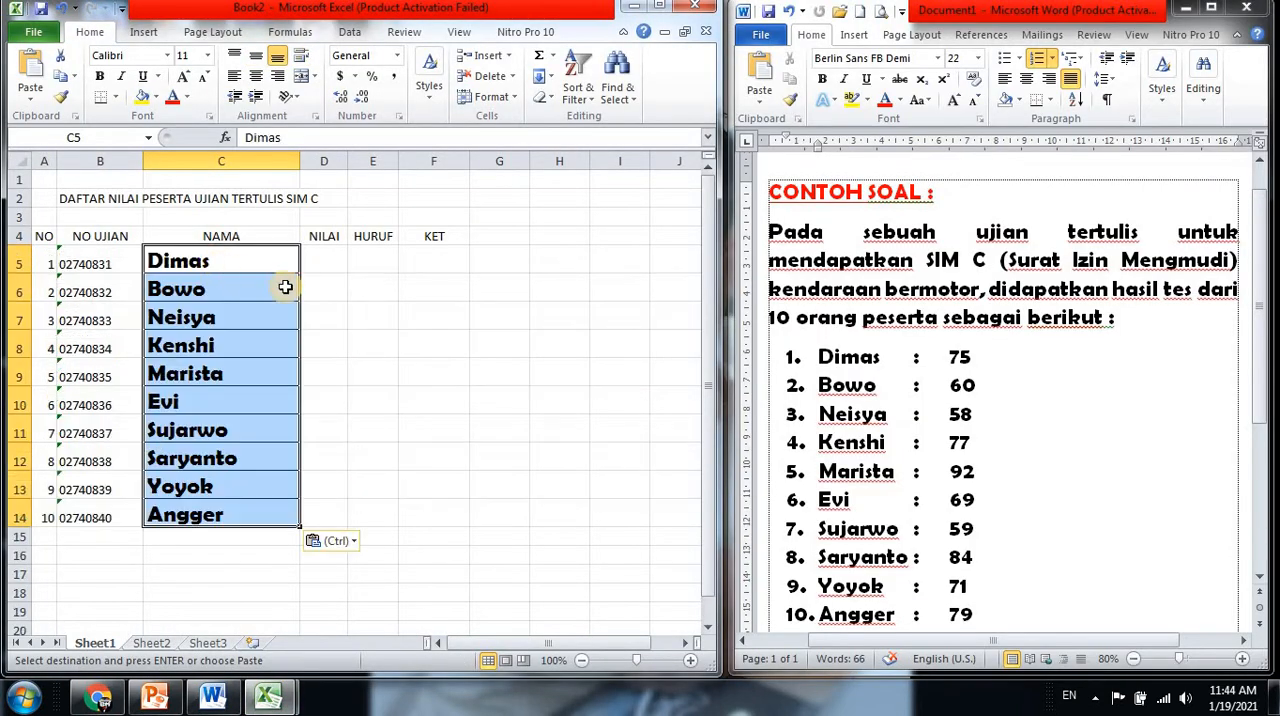
# Copy the ten scores from D5:D14 of VLOOKUP.xlsx into the NILAI column of Book2, starting at D5
pyautogui.click(330, 262)
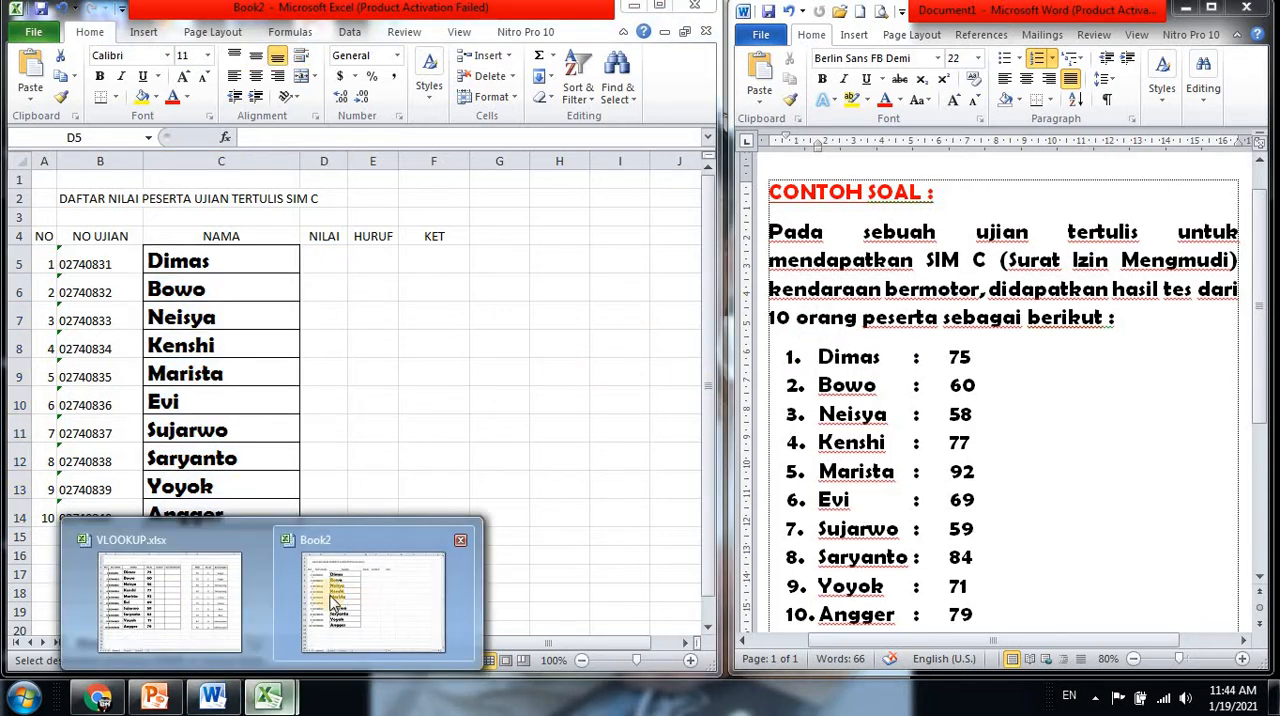
pyautogui.click(166, 600)
pyautogui.moveTo(259, 252); pyautogui.dragTo(260, 520)
pyautogui.hotkey('ctrl', 'c')
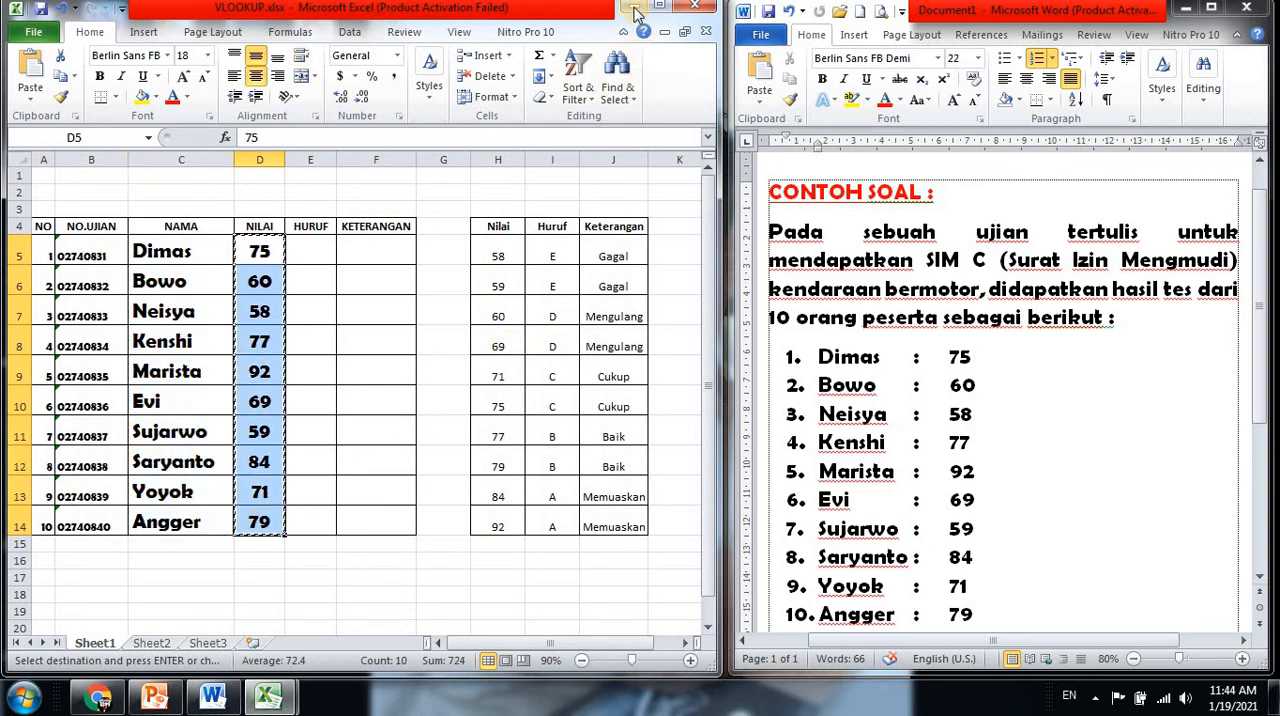
pyautogui.click(633, 7)
pyautogui.moveTo(270, 697)
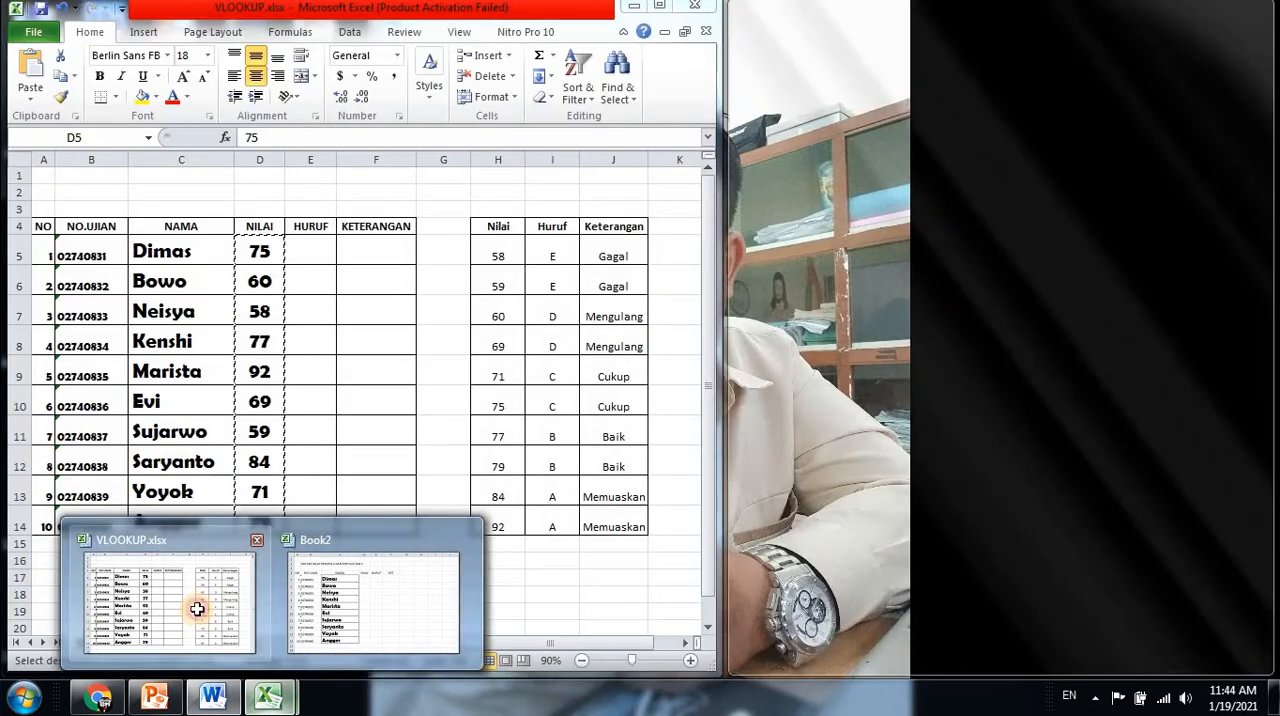
pyautogui.click(200, 604)
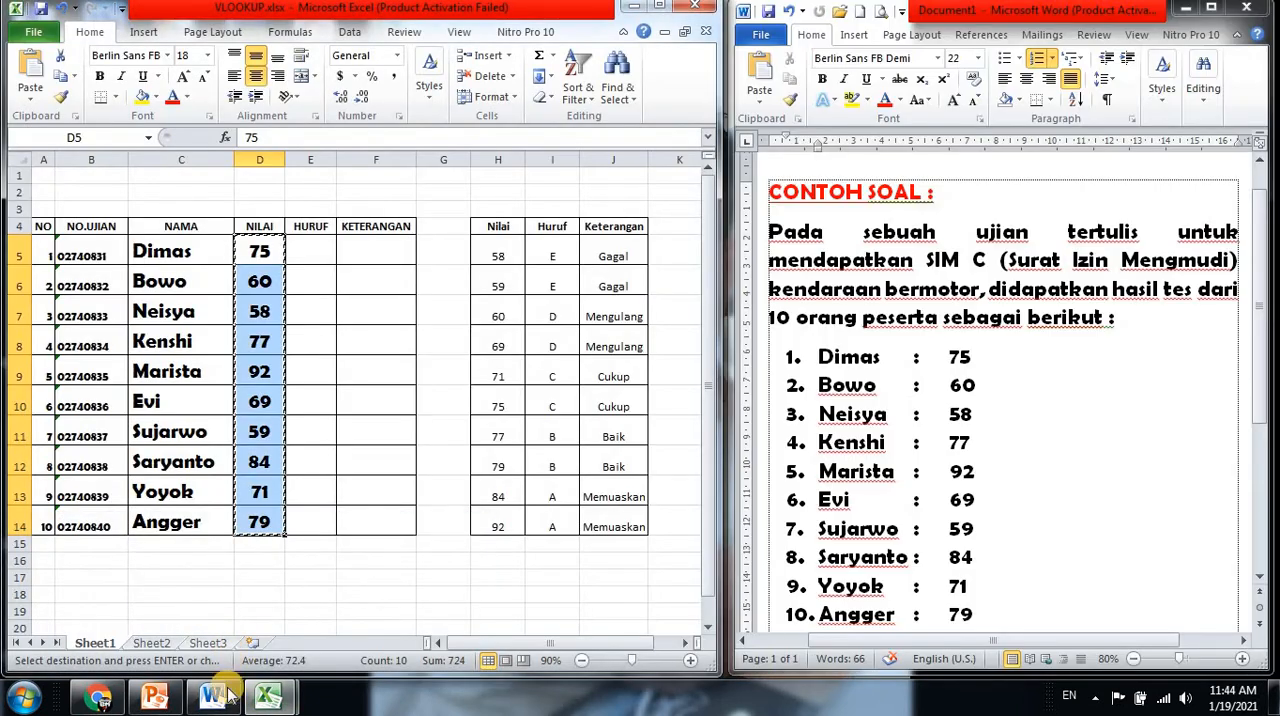
pyautogui.moveTo(270, 697)
pyautogui.click(362, 598)
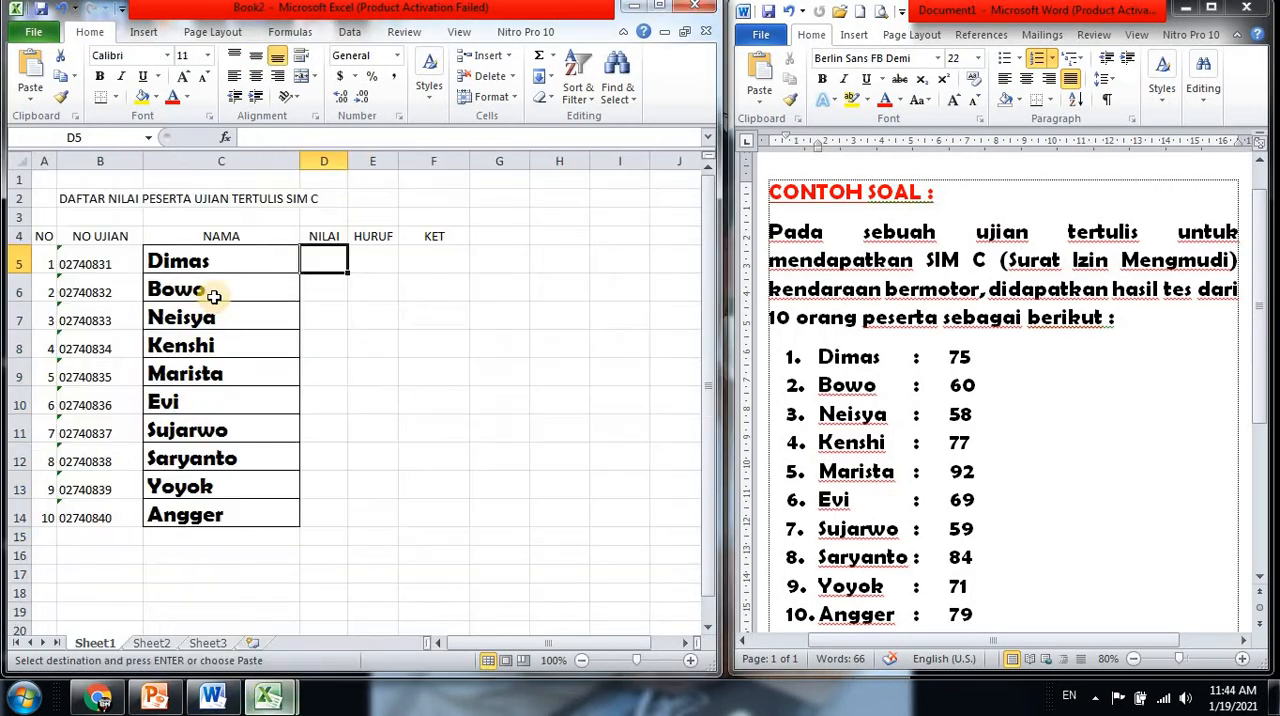
pyautogui.hotkey('ctrl', 'v')
# Apply All Borders to the whole score table in A4:F14
pyautogui.click(369, 266)
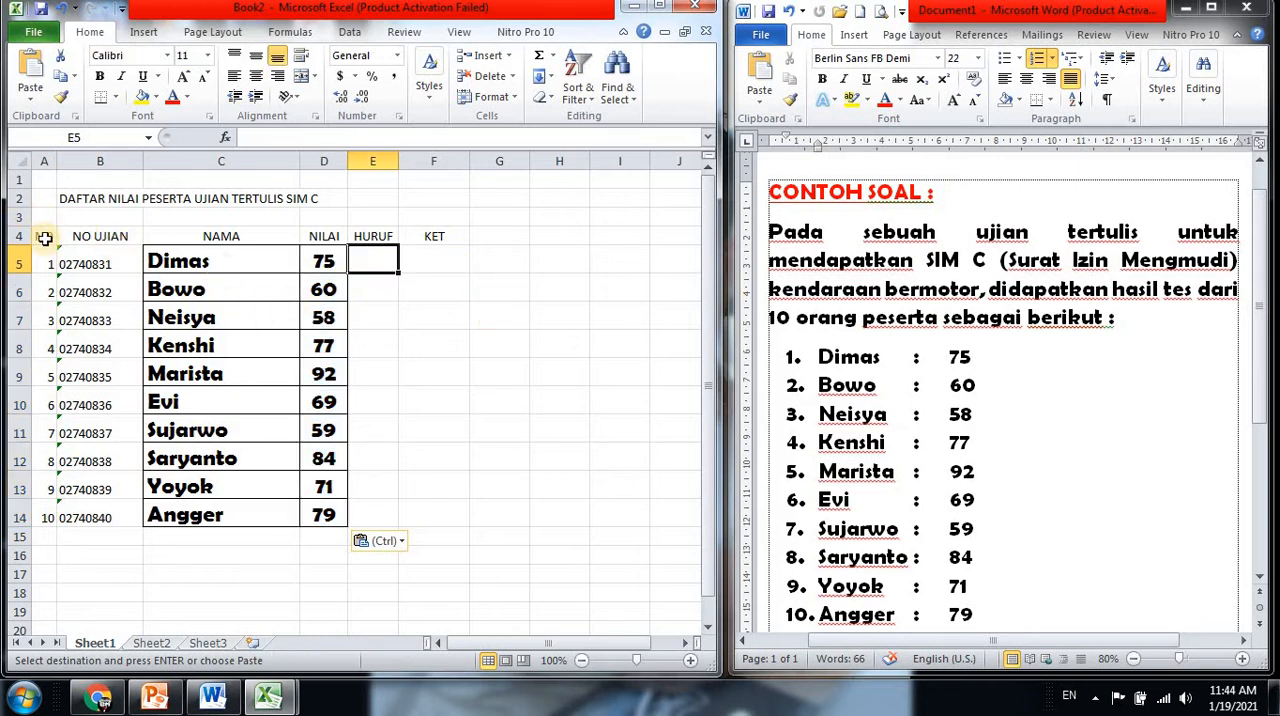
pyautogui.moveTo(44, 238); pyautogui.dragTo(463, 506)
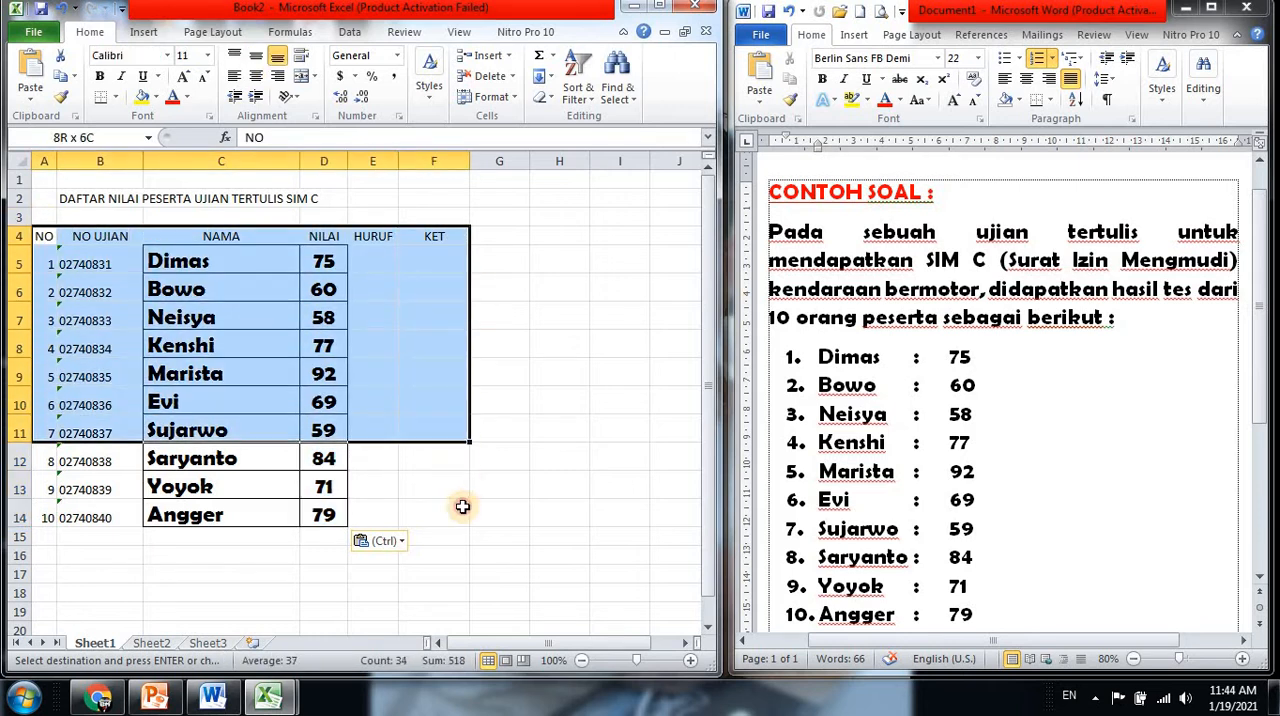
pyautogui.click(117, 98)
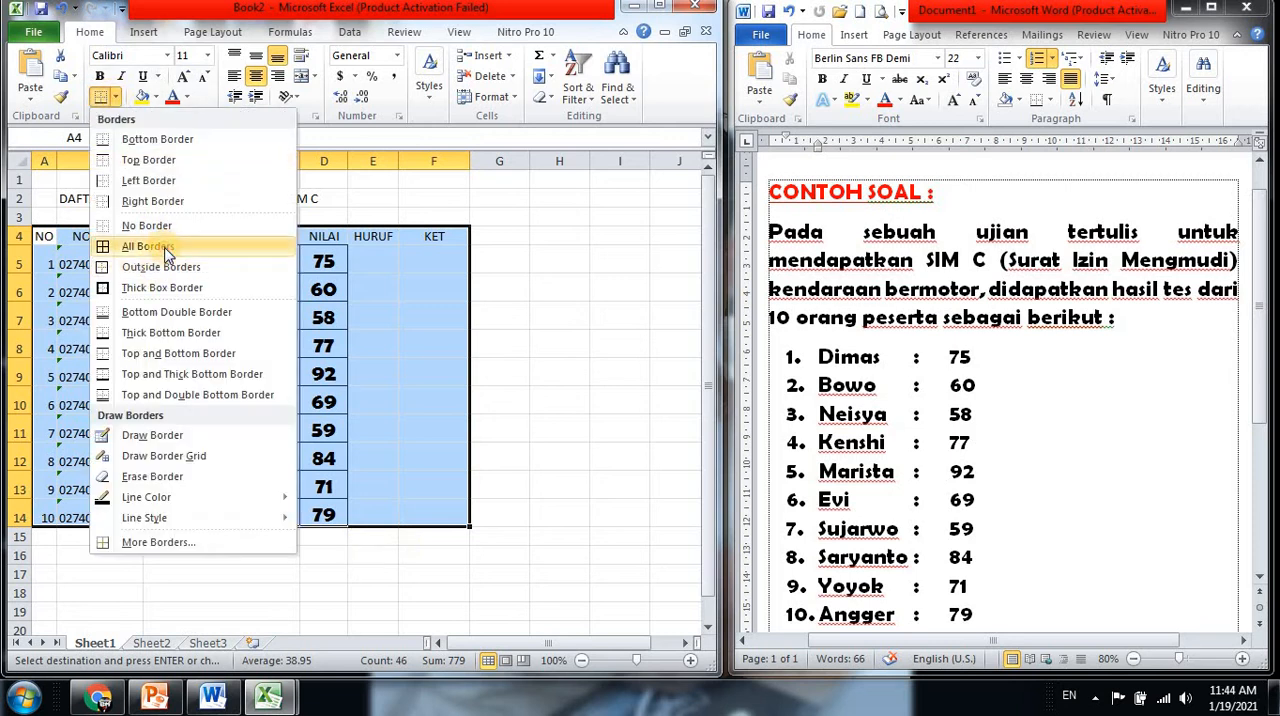
pyautogui.click(165, 247)
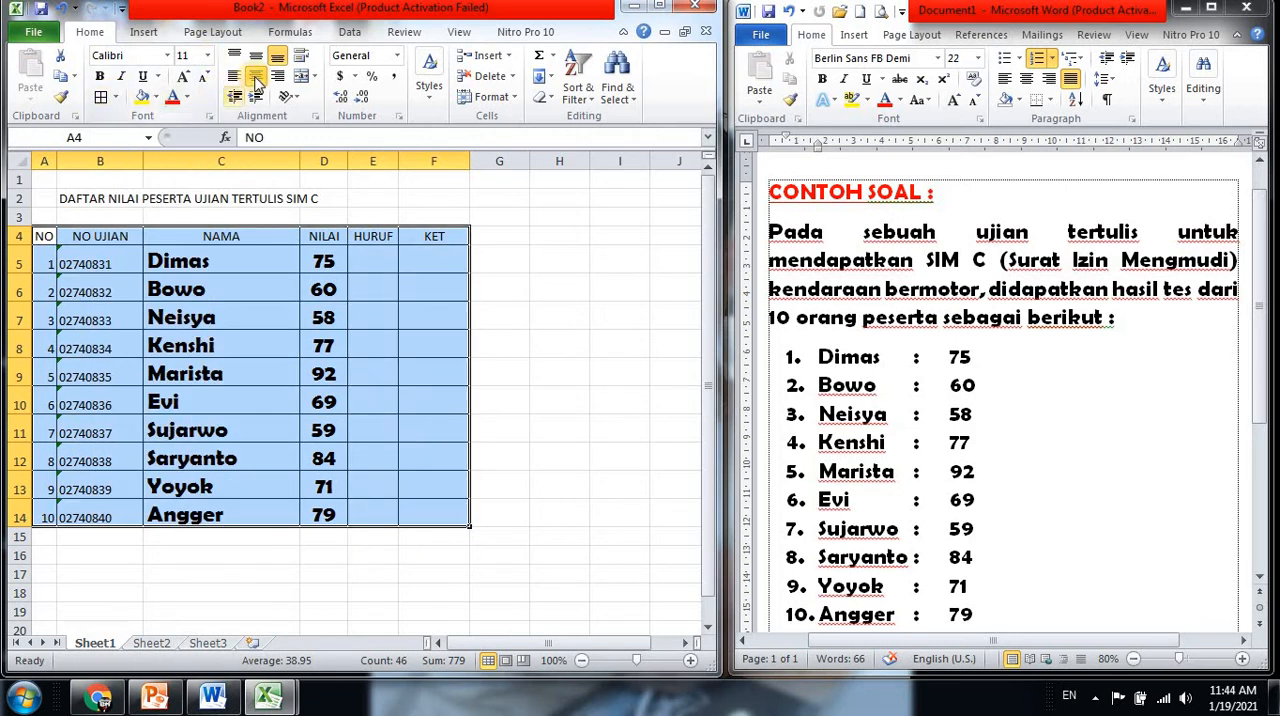
# Center the contents of A4:F14 horizontally, but left-align the participant names in C5:C14
pyautogui.click(256, 78)
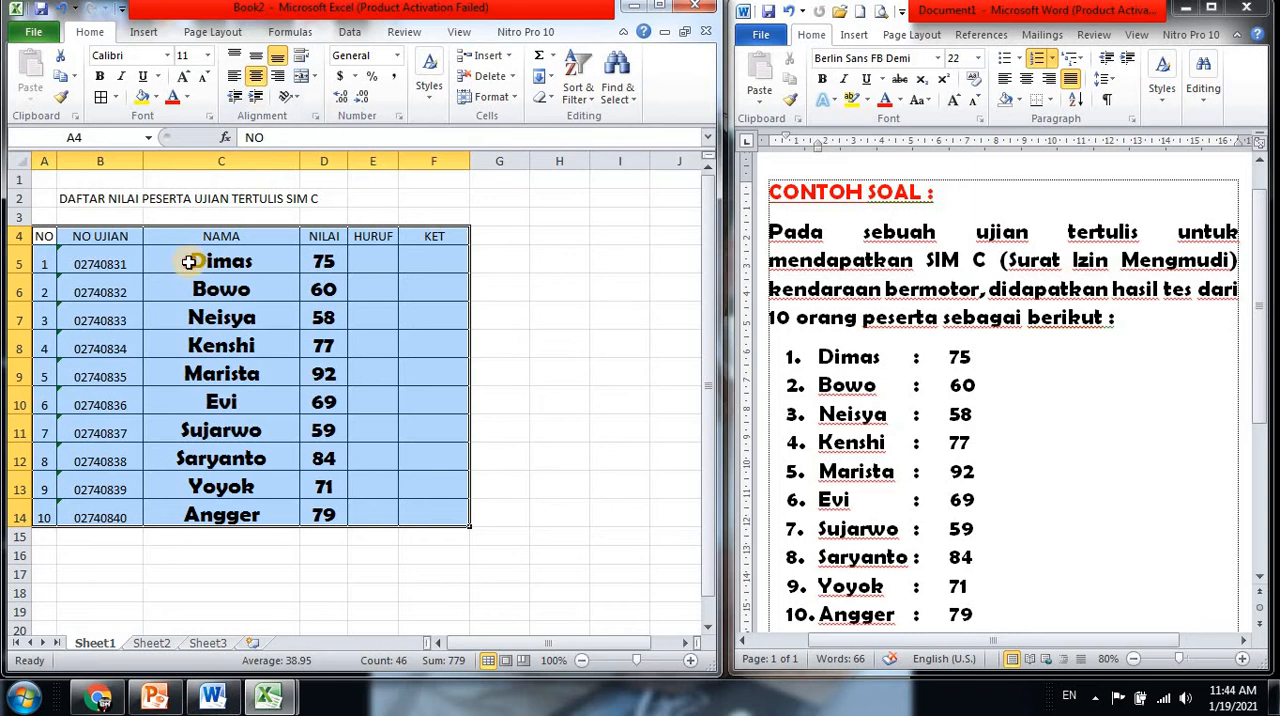
pyautogui.moveTo(188, 262); pyautogui.dragTo(215, 515)
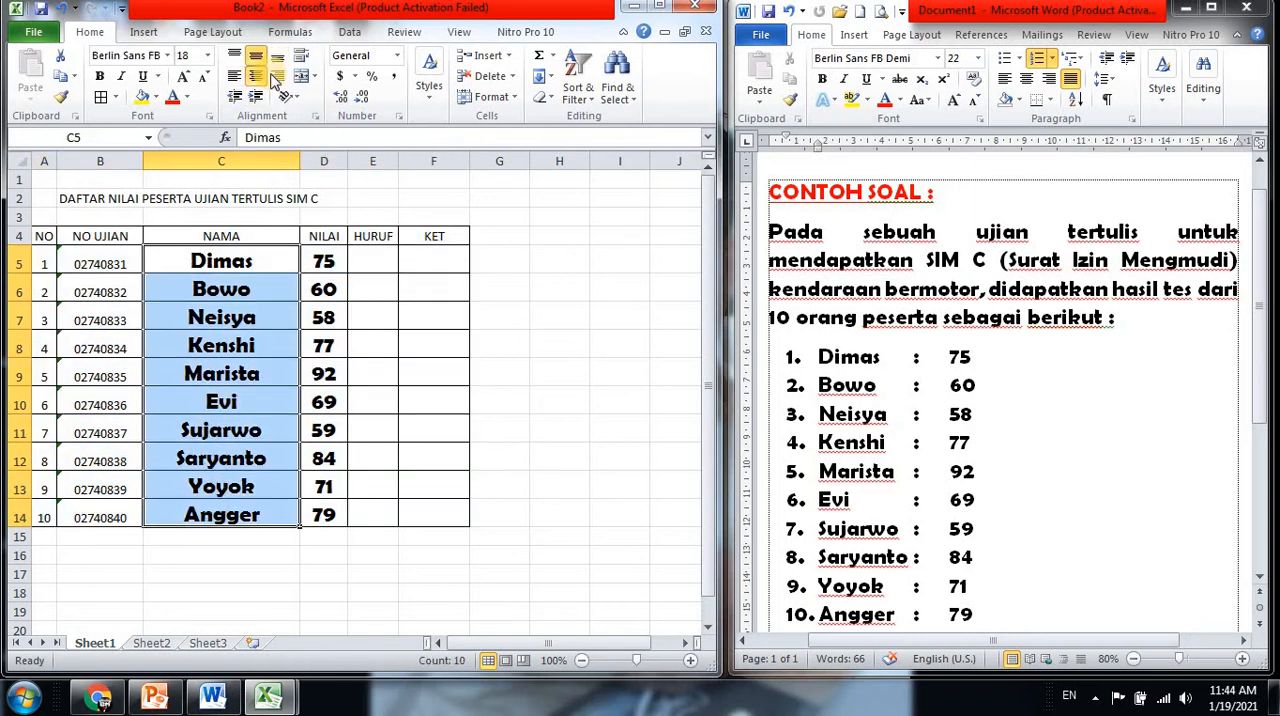
pyautogui.click(234, 77)
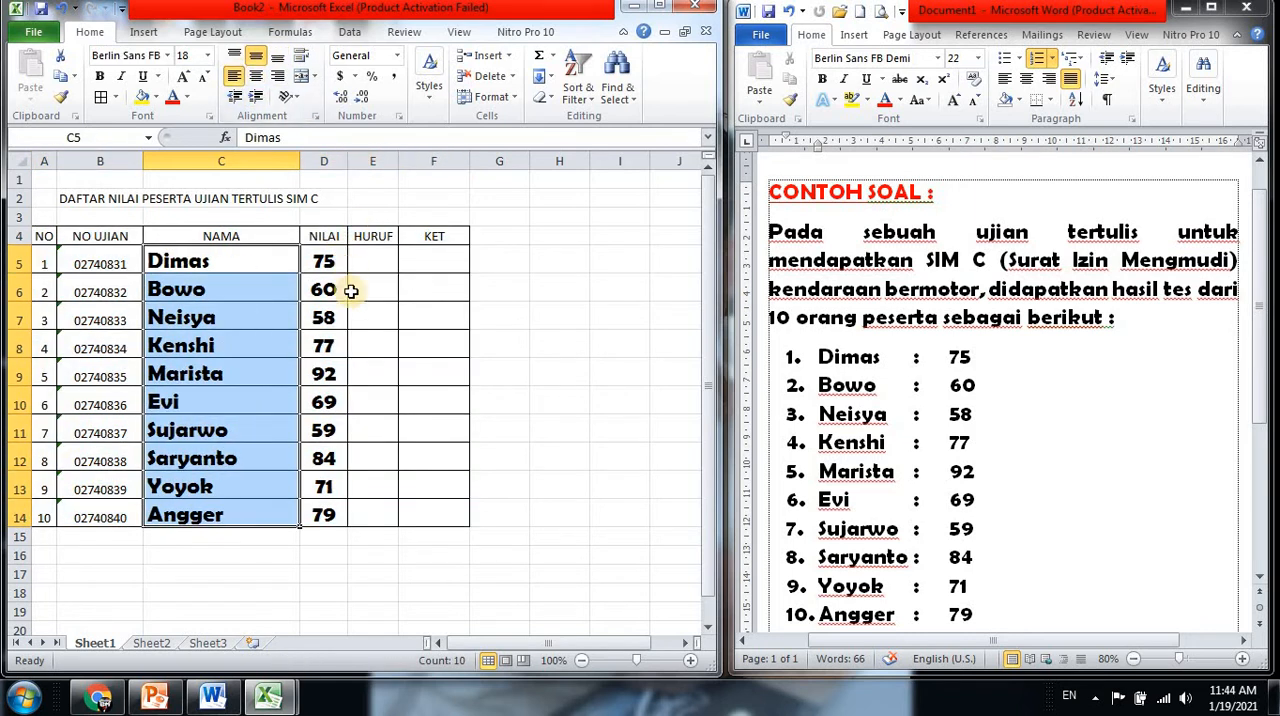
# Widen the HURUF column slightly and narrow the NAMA column to fit the participant names closely
pyautogui.click(372, 264)
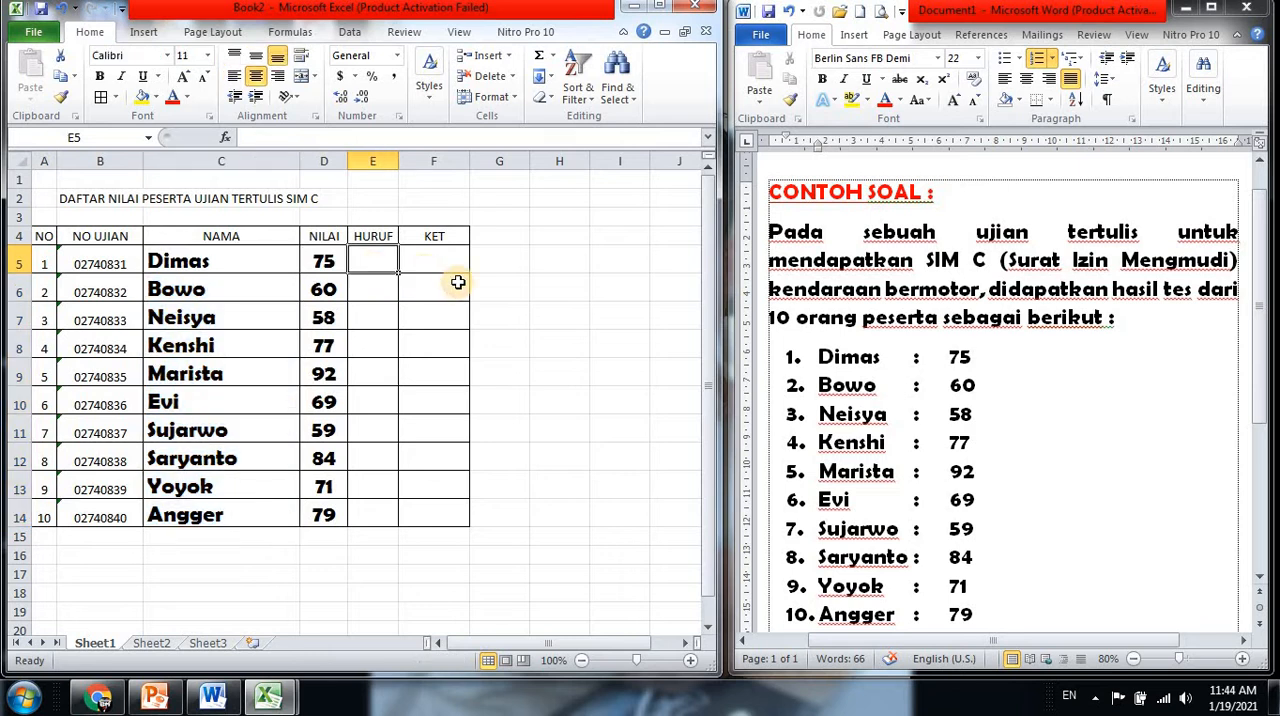
pyautogui.moveTo(398, 161); pyautogui.dragTo(404, 161)
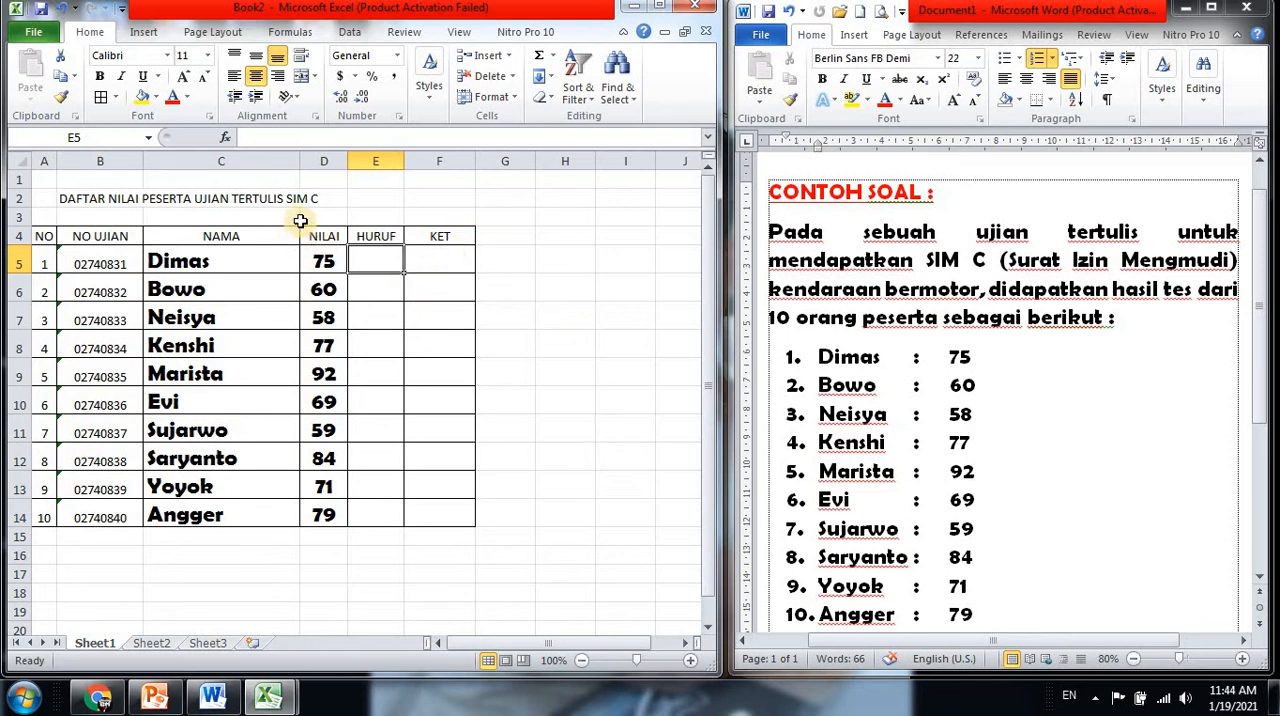
pyautogui.moveTo(299, 161); pyautogui.dragTo(247, 202)
# Enter the lookup table headers NILAI, HURUF and KETERANGAN in H4:J4
pyautogui.click(495, 233)
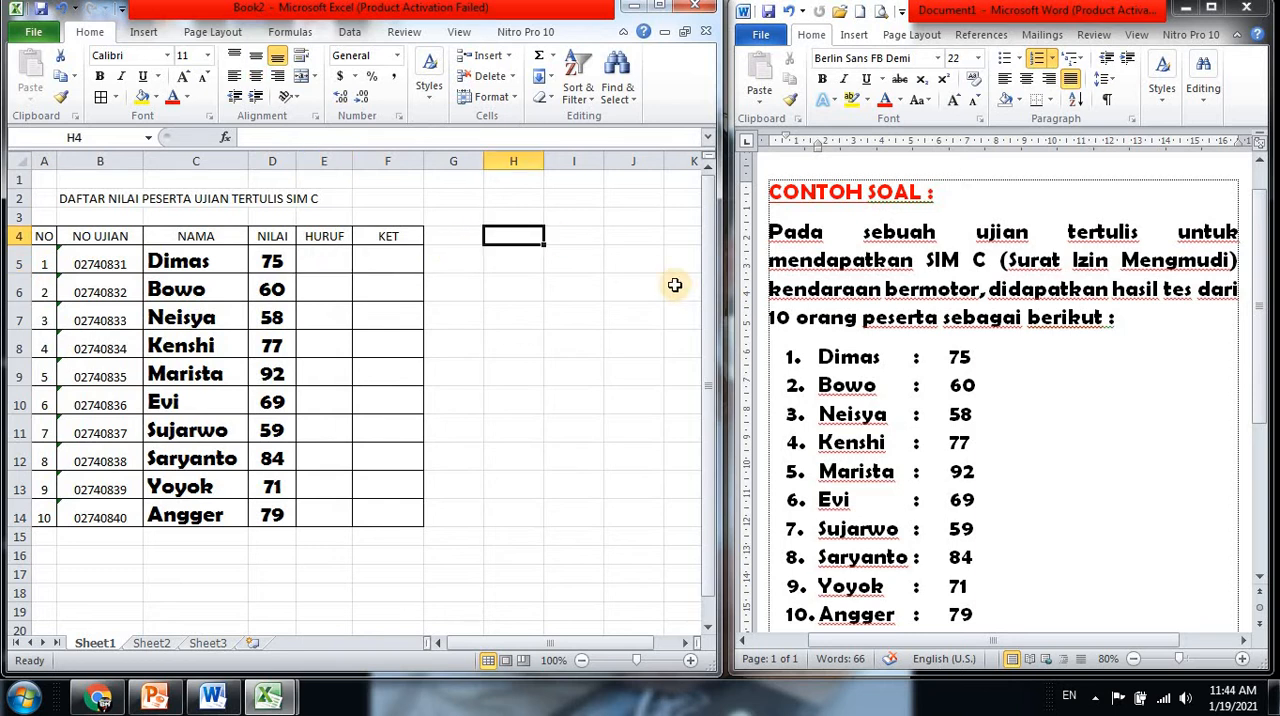
pyautogui.write('NILAI')
pyautogui.press('Tab')
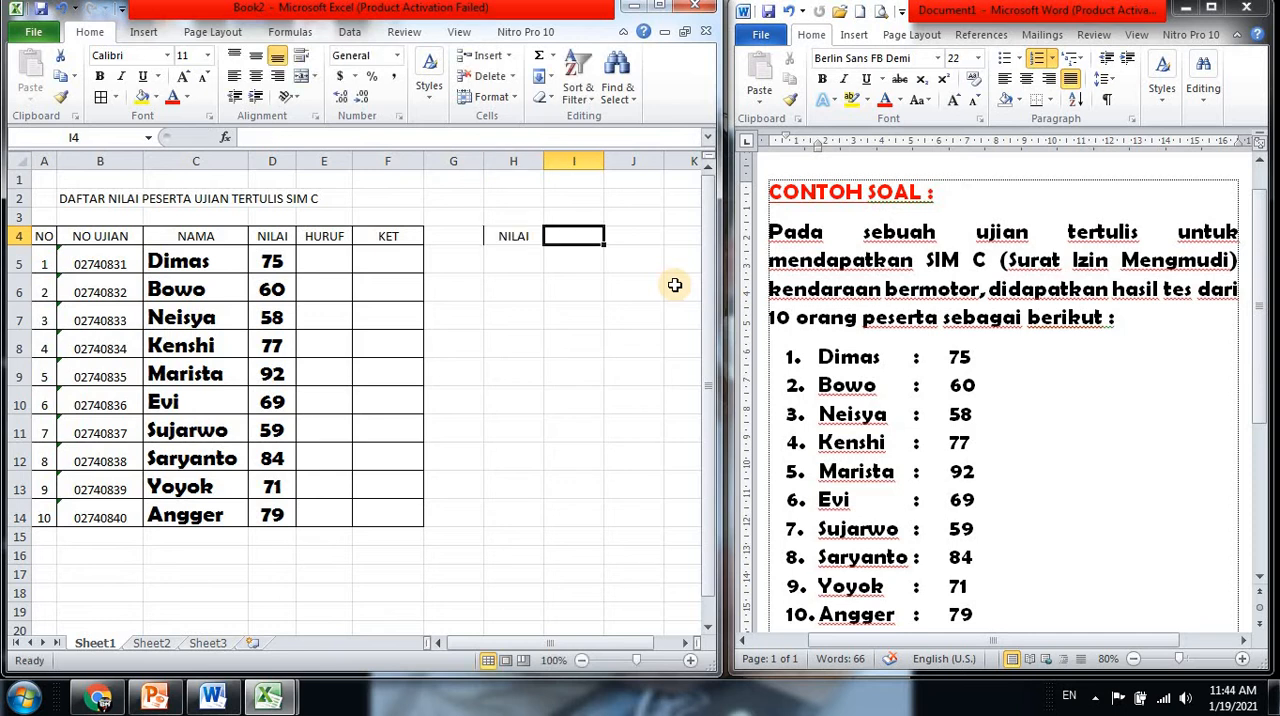
pyautogui.write('HURUF')
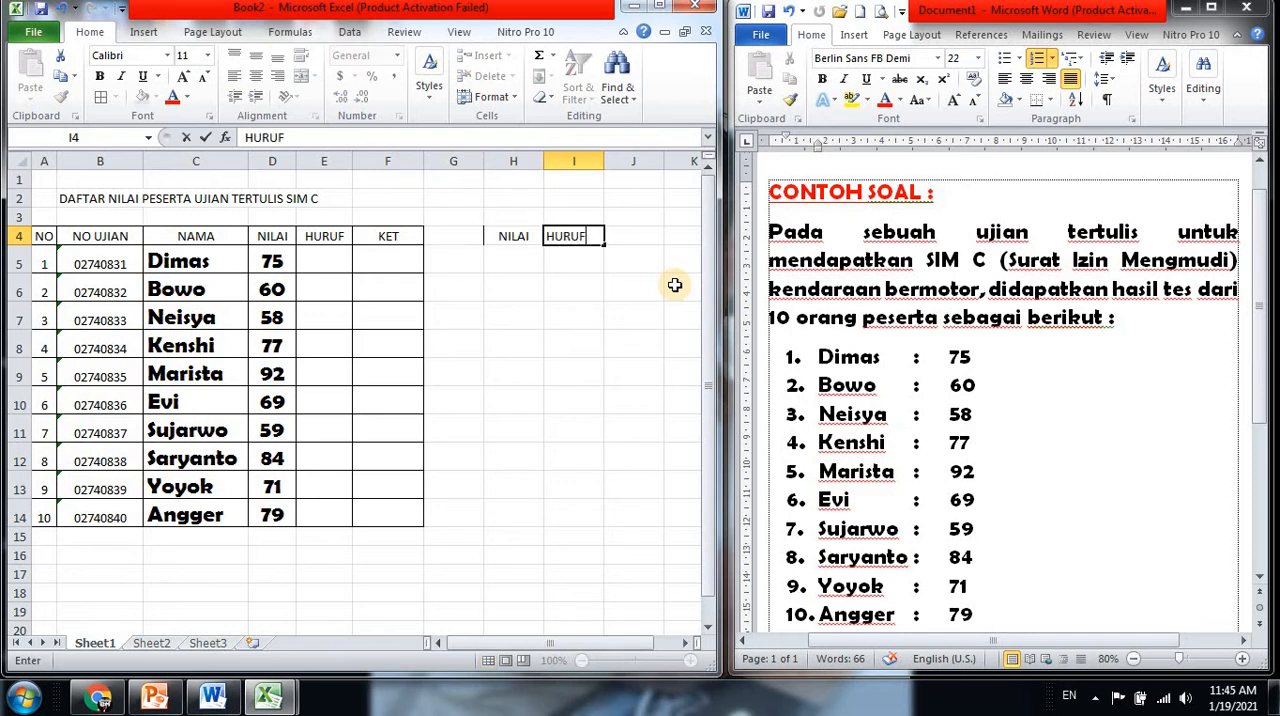
pyautogui.press('Tab')
pyautogui.write('KE')
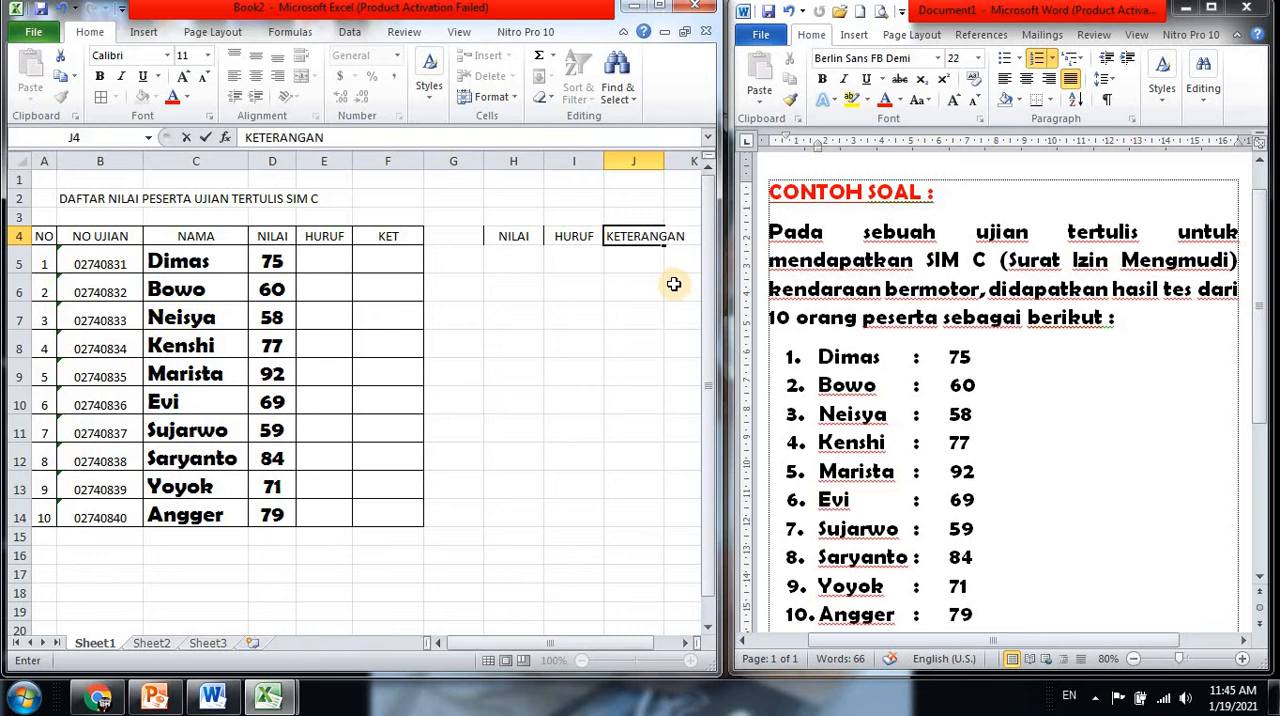
# Shorten the lookup table header in J4 to KET
pyautogui.click(662, 157)
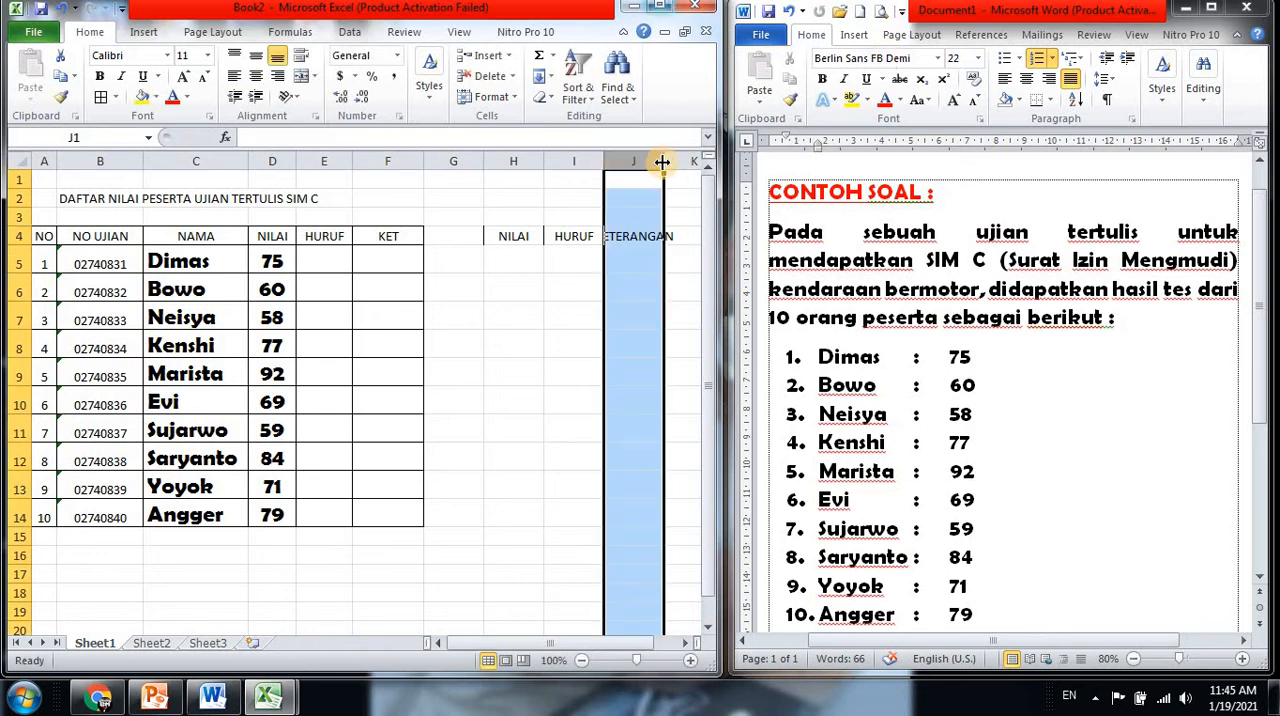
pyautogui.click(652, 237)
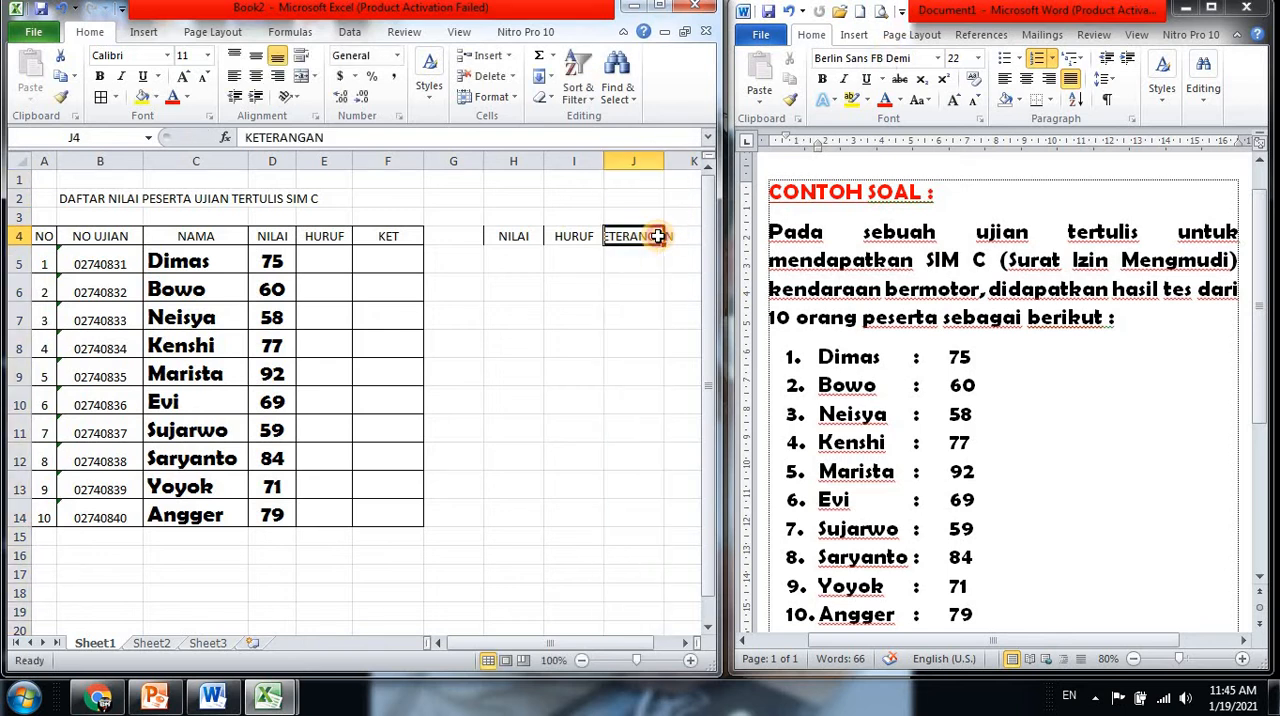
pyautogui.click(325, 137)
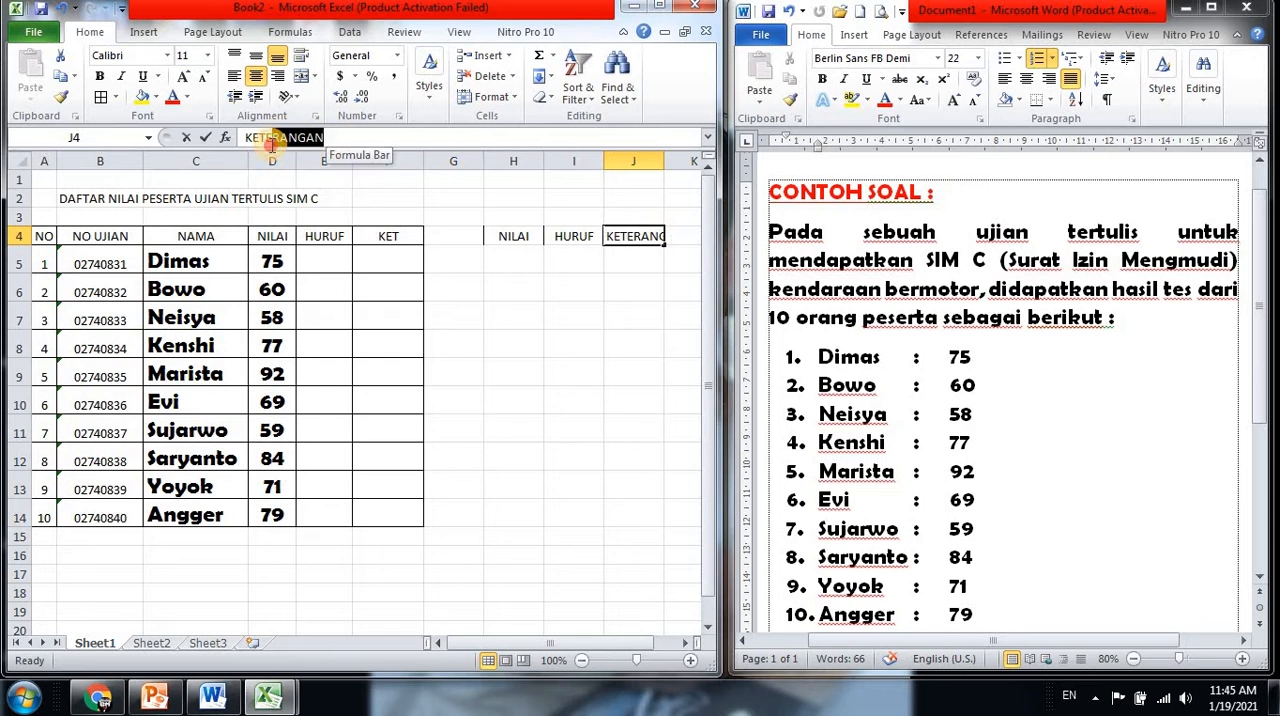
pyautogui.moveTo(266, 137); pyautogui.dragTo(457, 209)
pyautogui.press('BackSpace')
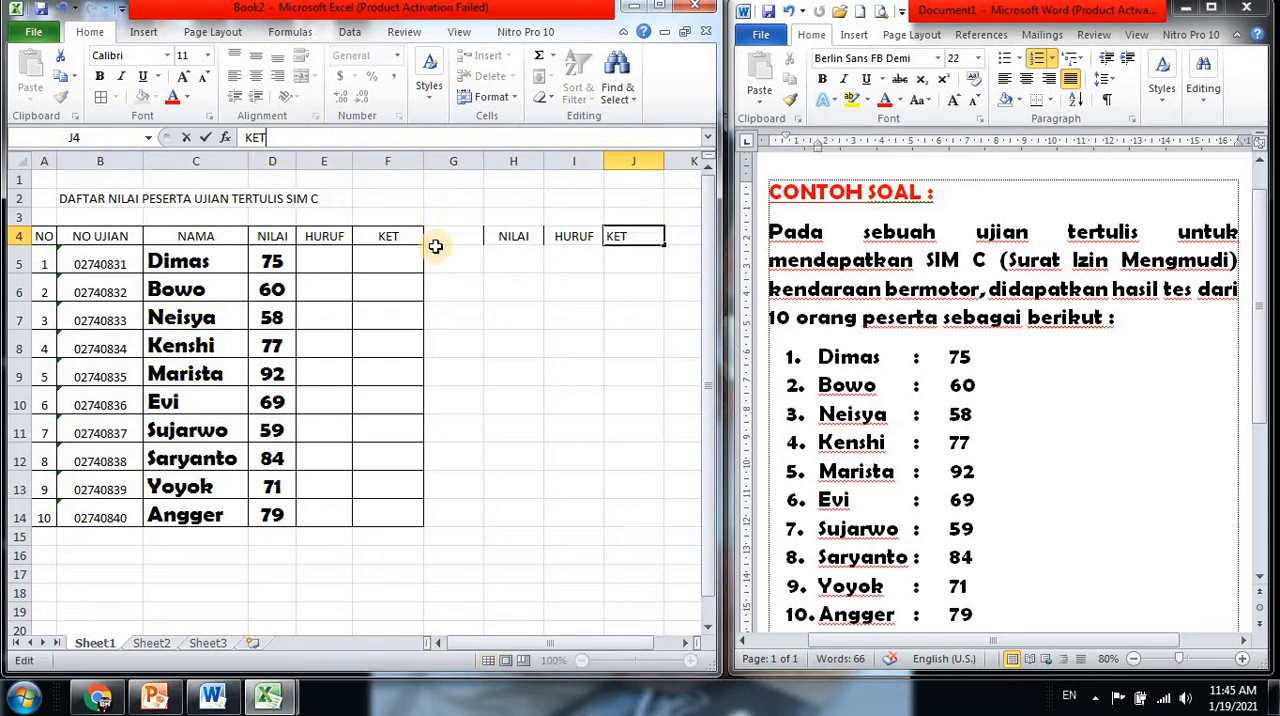
pyautogui.click(617, 288)
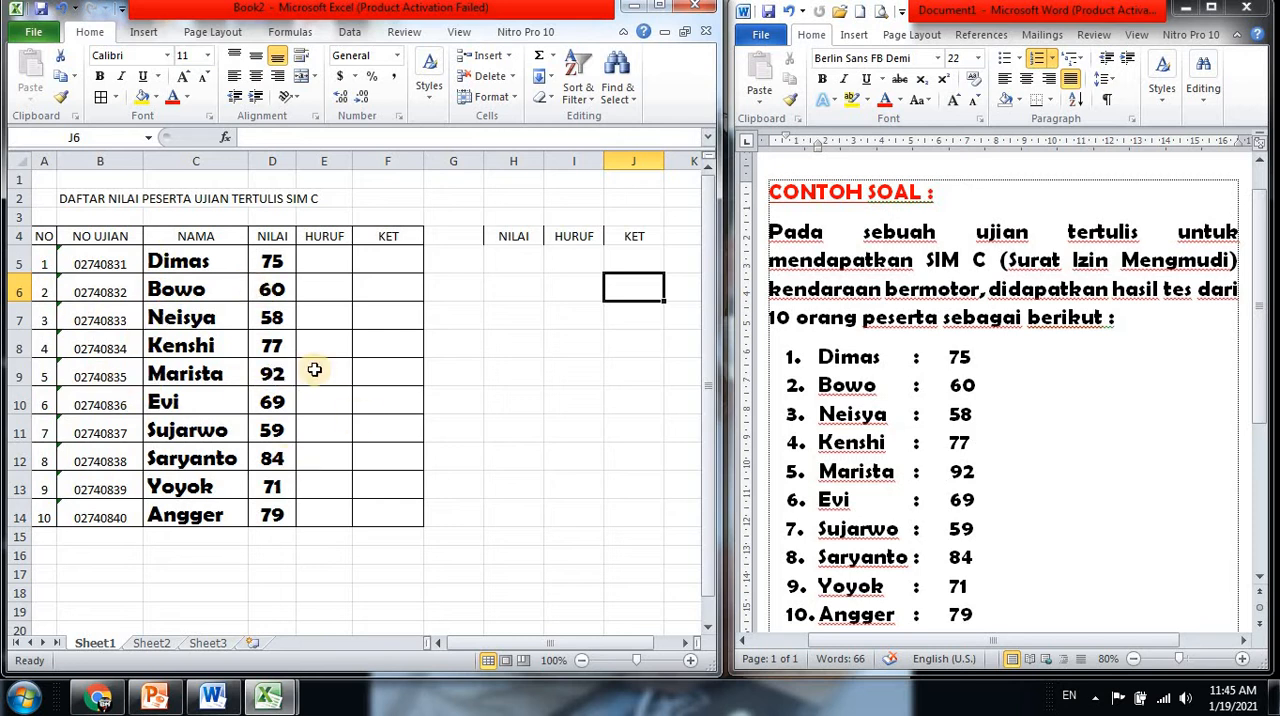
# Copy the lookup entries in H5:J14 of VLOOKUP.xlsx into Book2, starting at H5 under the new headers
pyautogui.click(518, 262)
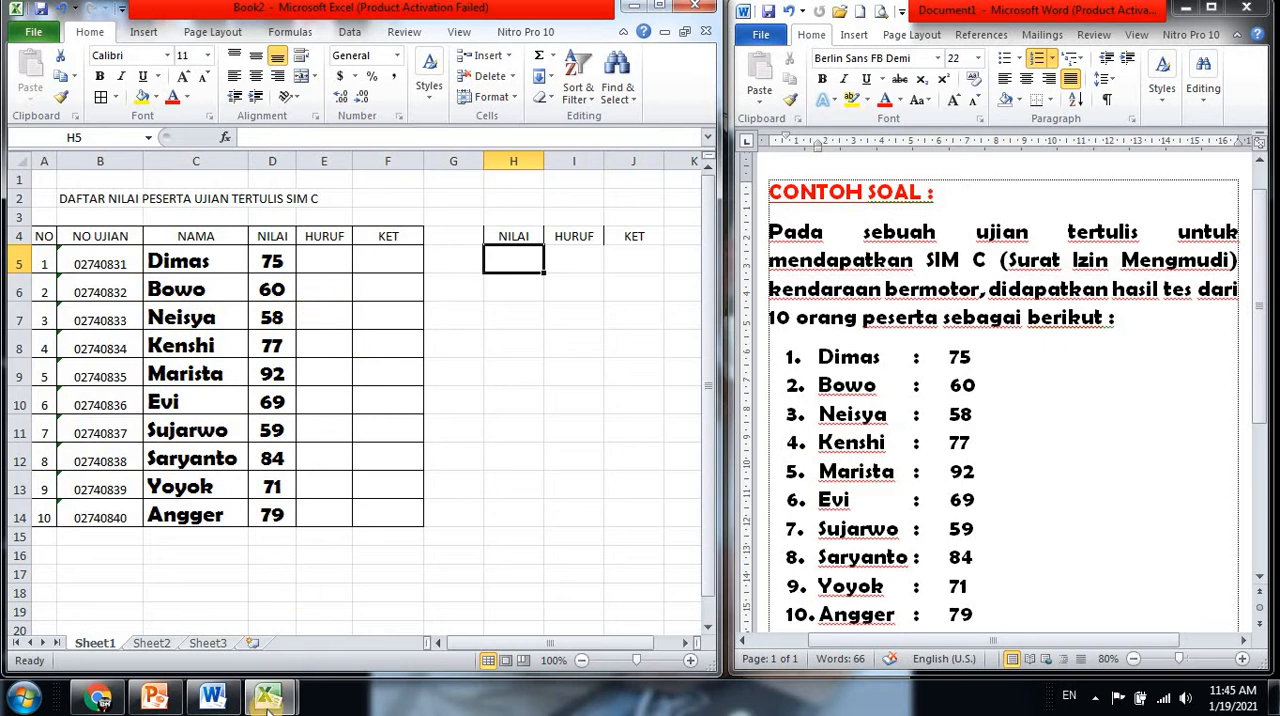
pyautogui.moveTo(268, 696)
pyautogui.click(323, 597)
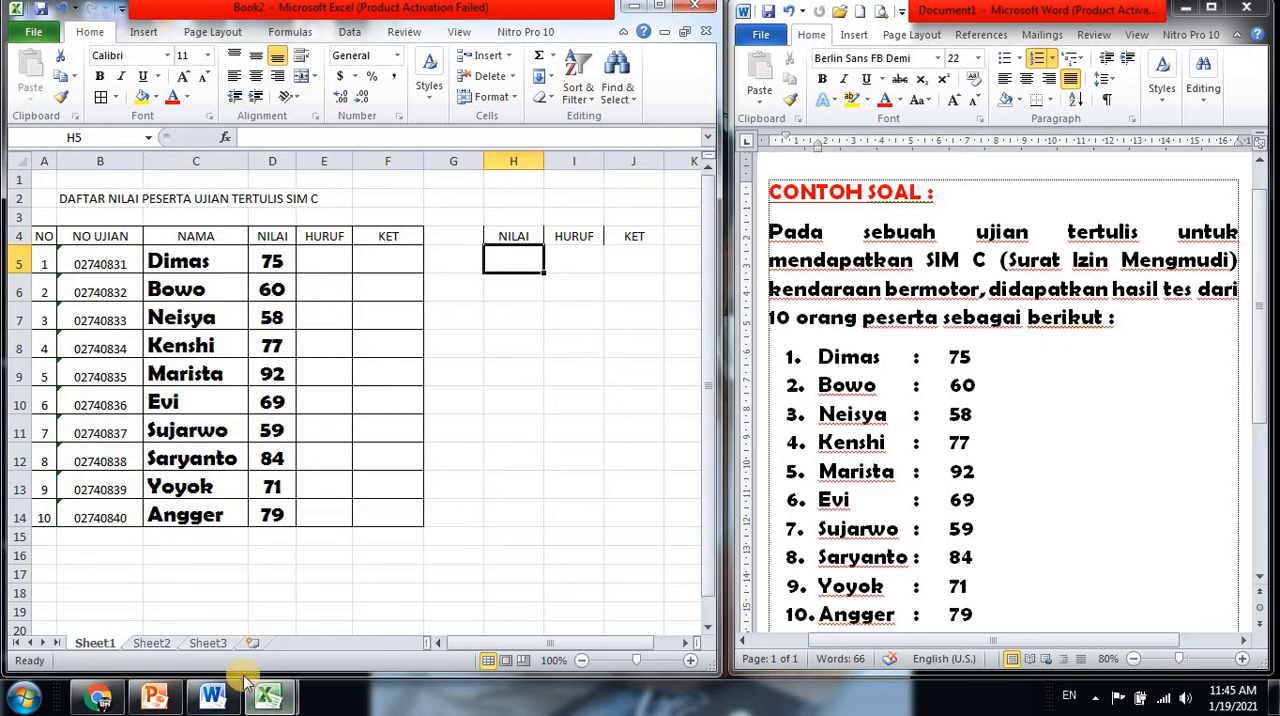
pyautogui.click(267, 698)
pyautogui.click(220, 565)
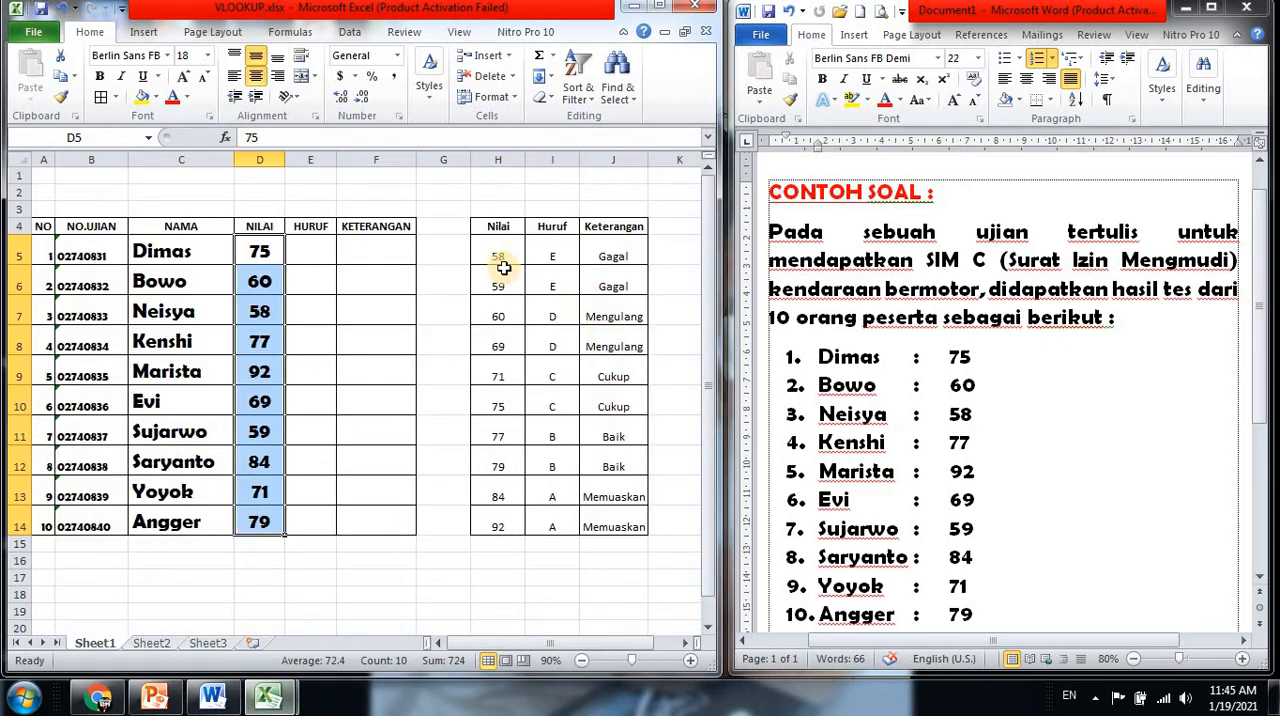
pyautogui.click(508, 263)
pyautogui.moveTo(508, 263); pyautogui.dragTo(611, 528)
pyautogui.hotkey('ctrl', 'c')
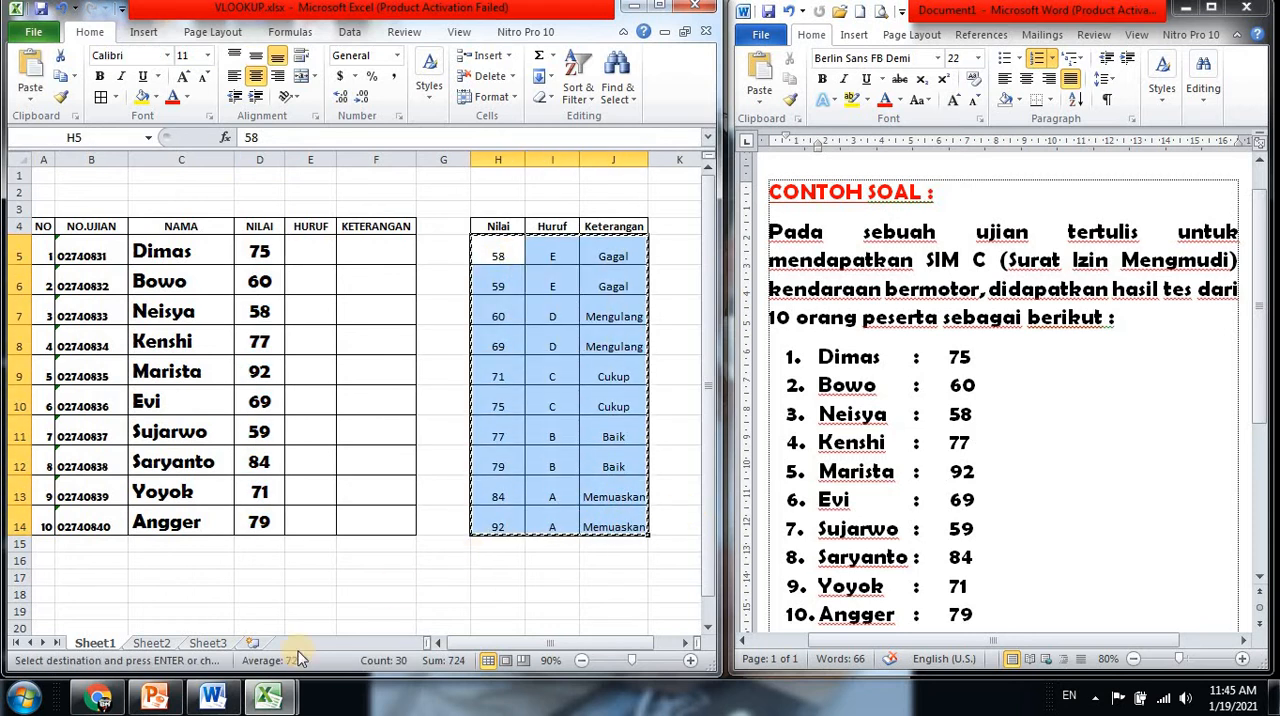
pyautogui.click(267, 698)
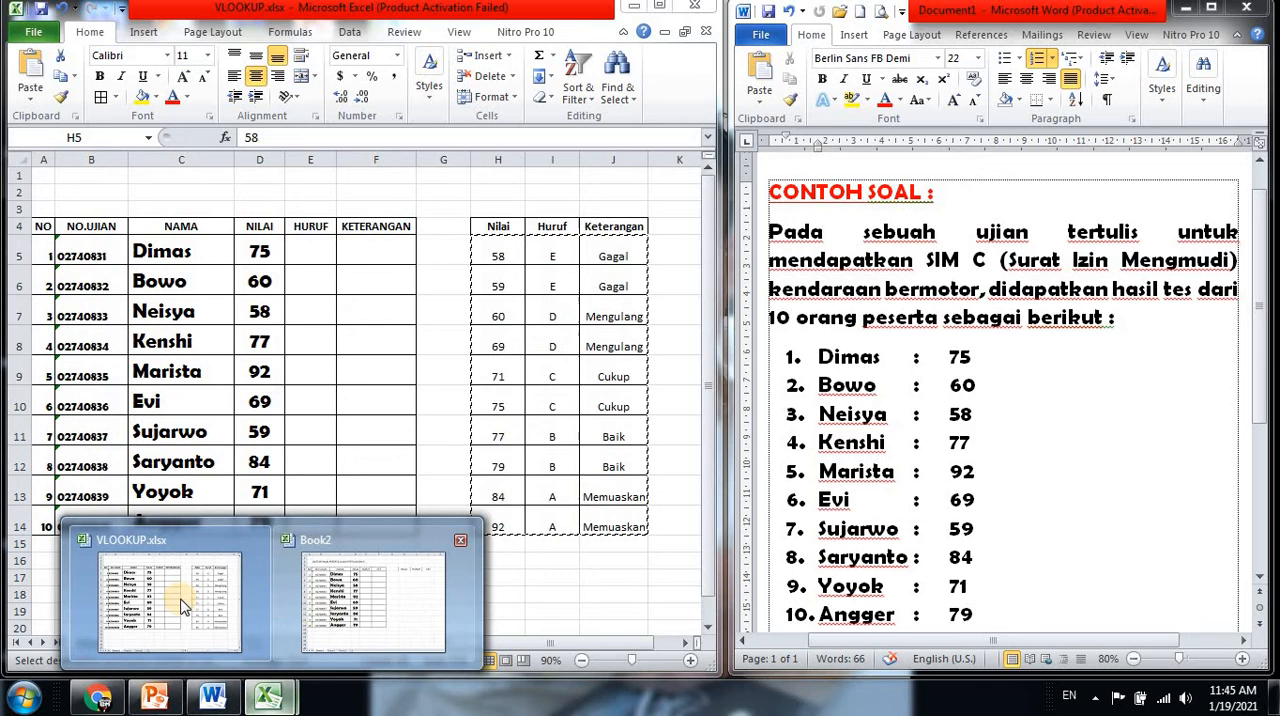
pyautogui.click(350, 600)
pyautogui.hotkey('ctrl', 'v')
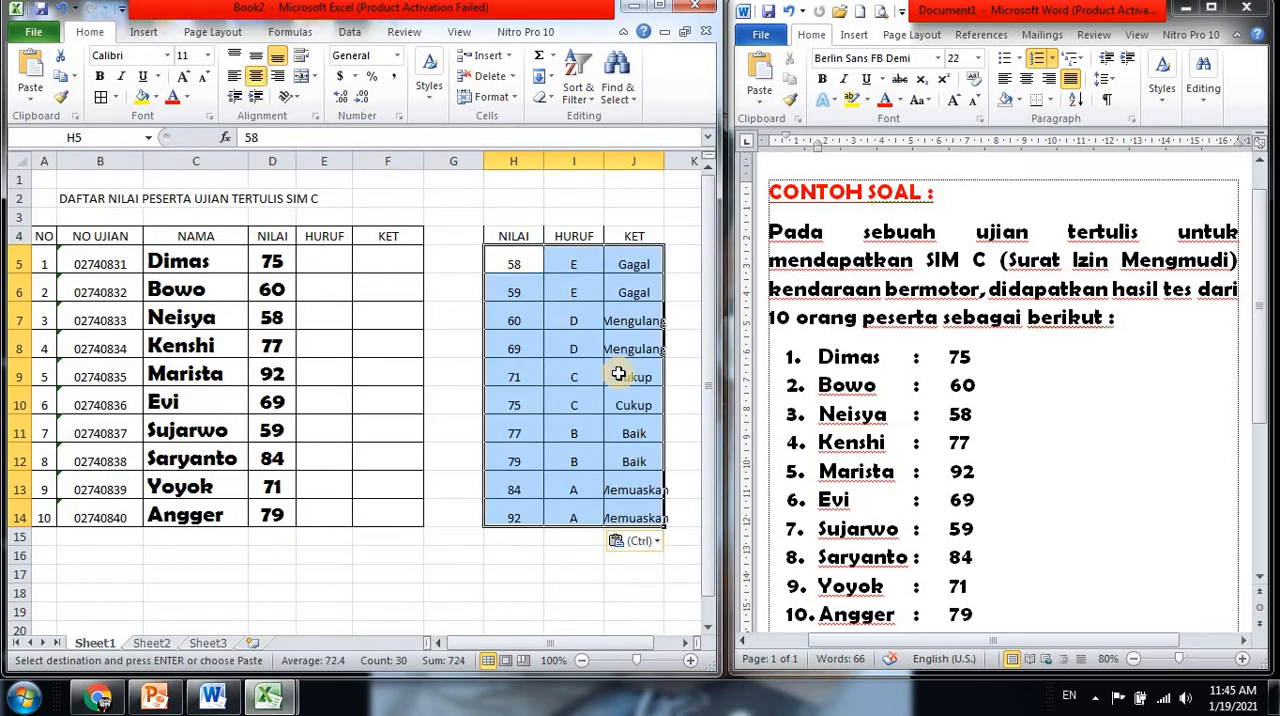
# Widen column J slightly to fit its remarks and apply All Borders to the lookup table in H4:J14
pyautogui.moveTo(661, 161); pyautogui.dragTo(676, 161)
pyautogui.click(510, 240)
pyautogui.moveTo(510, 240); pyautogui.dragTo(650, 515)
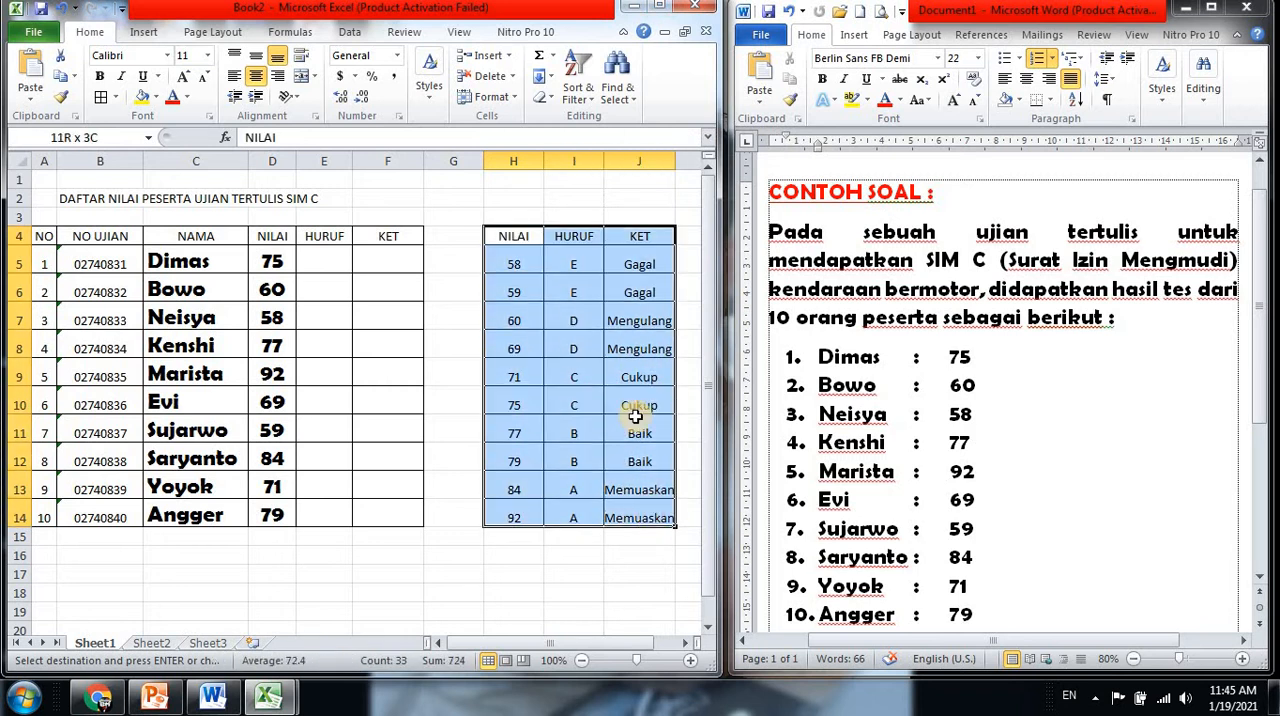
pyautogui.click(105, 100)
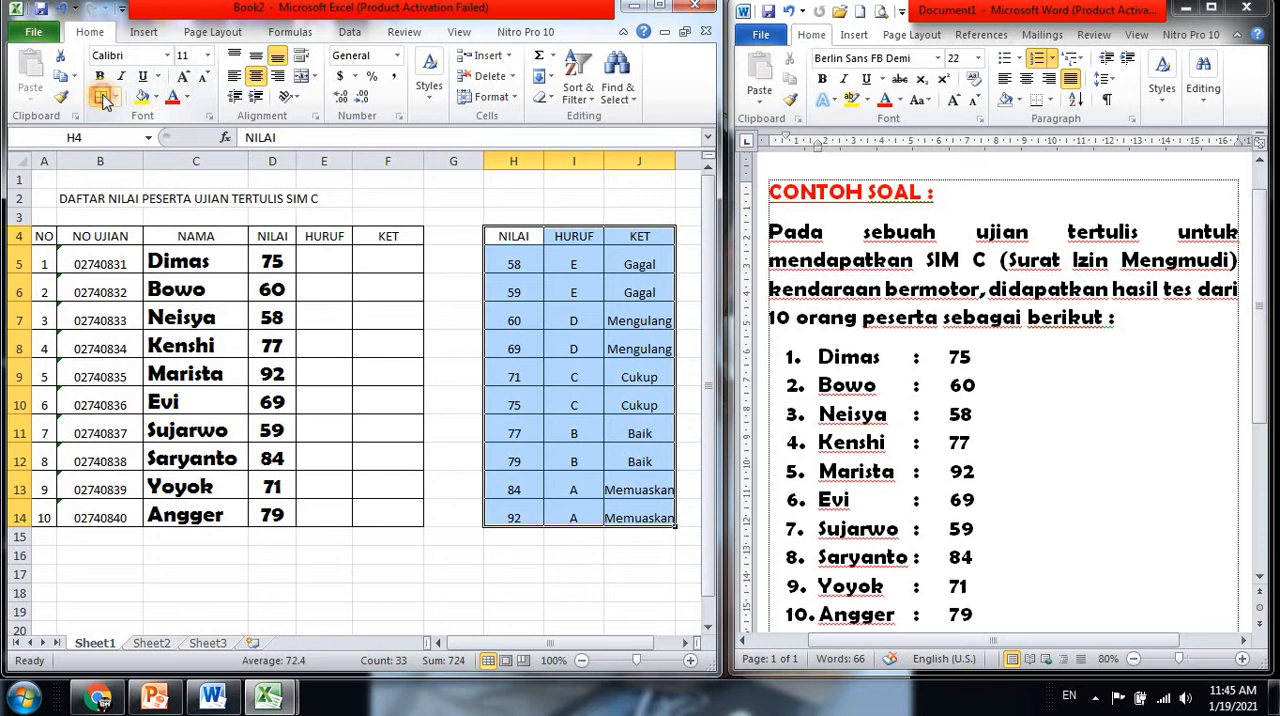
pyautogui.click(456, 201)
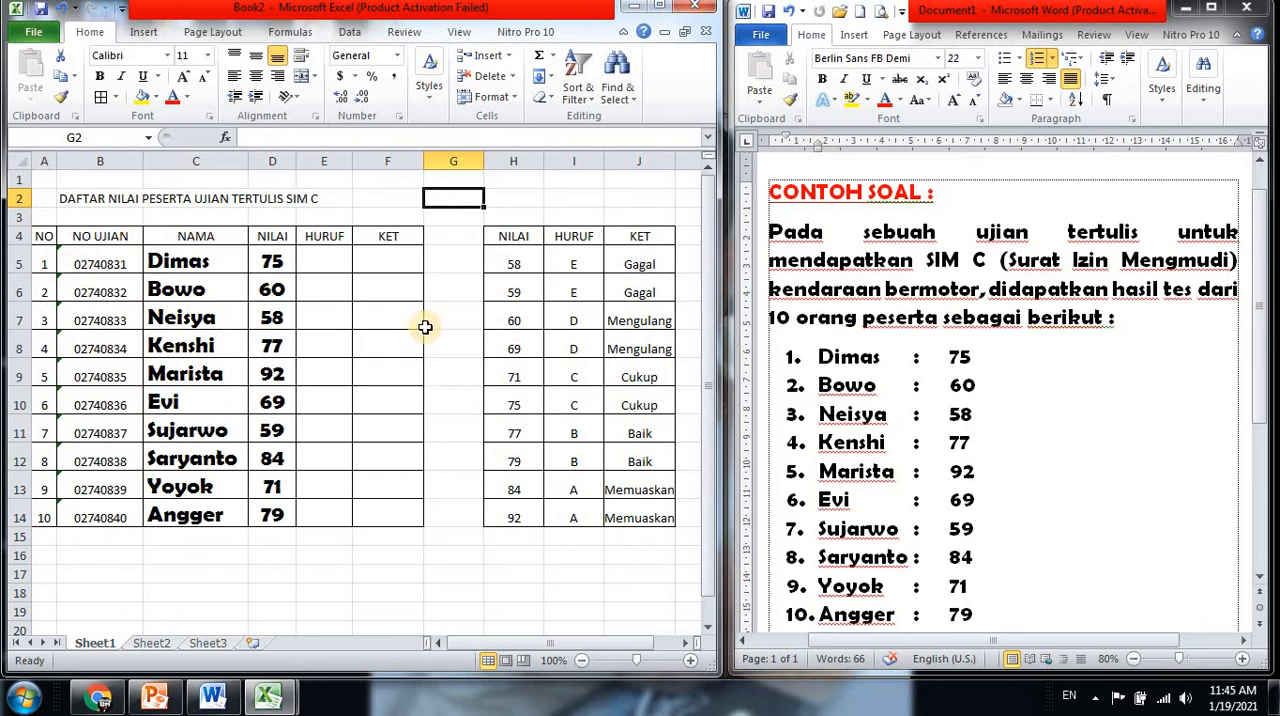
pyautogui.click(334, 261)
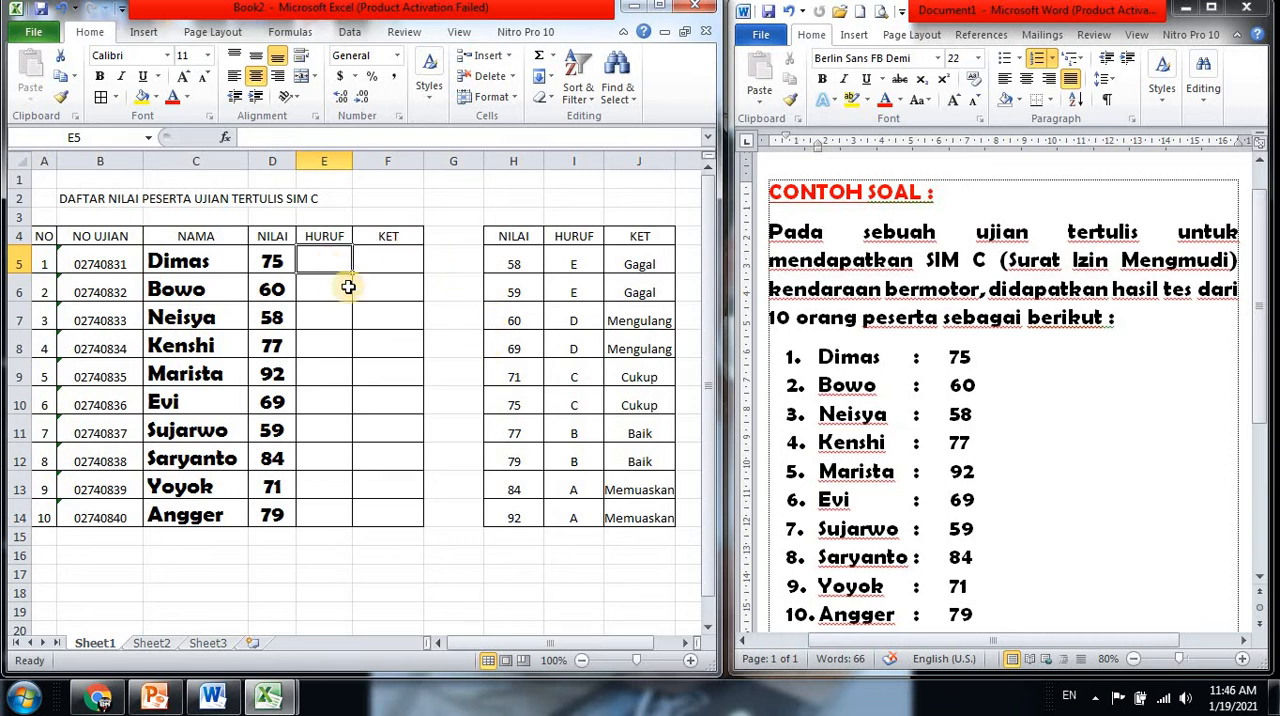
pyautogui.click(573, 405)
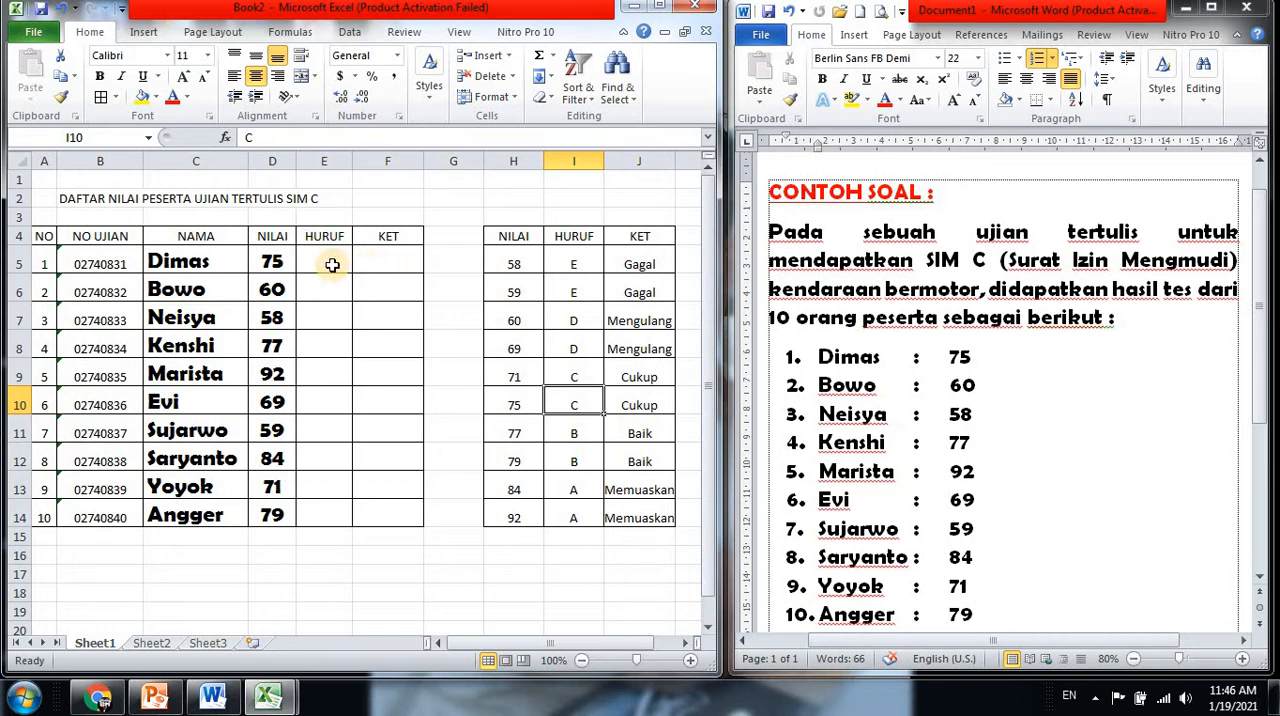
pyautogui.click(374, 258)
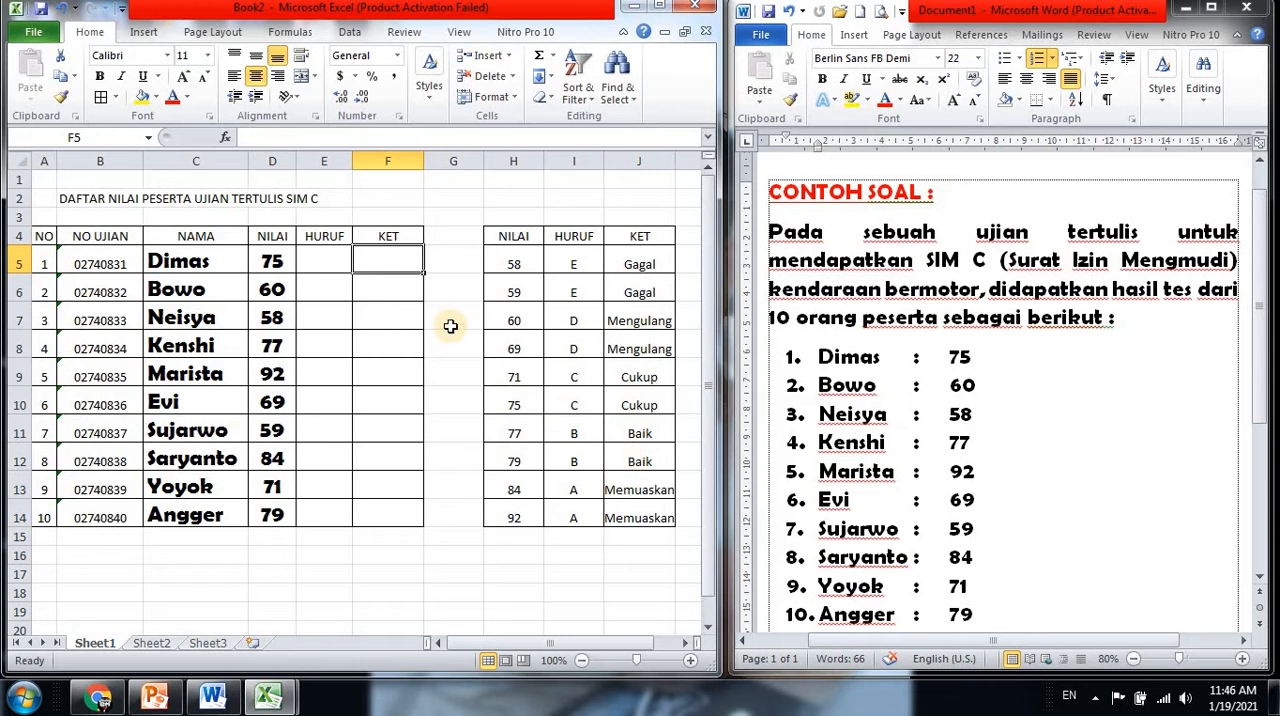
pyautogui.click(644, 410)
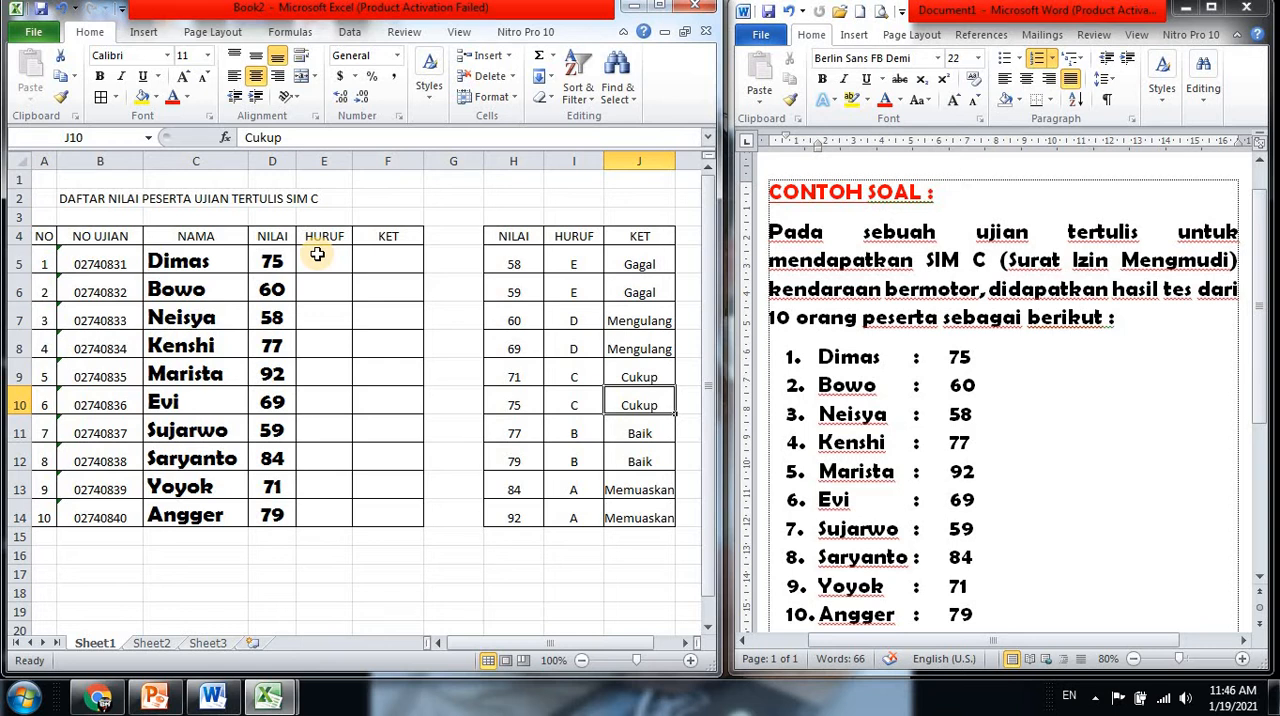
# With E5 selected in the score table, minimize the Word document and maximize the Book2 window
pyautogui.click(317, 255)
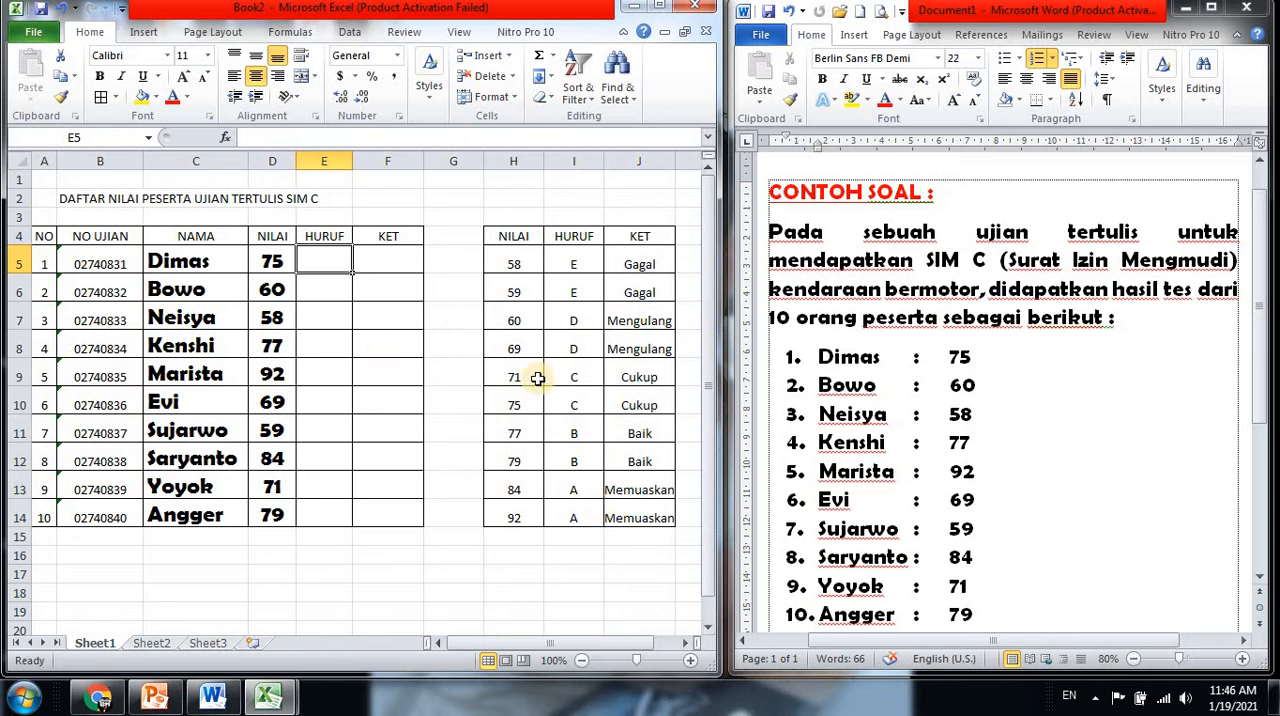
pyautogui.click(1246, 8)
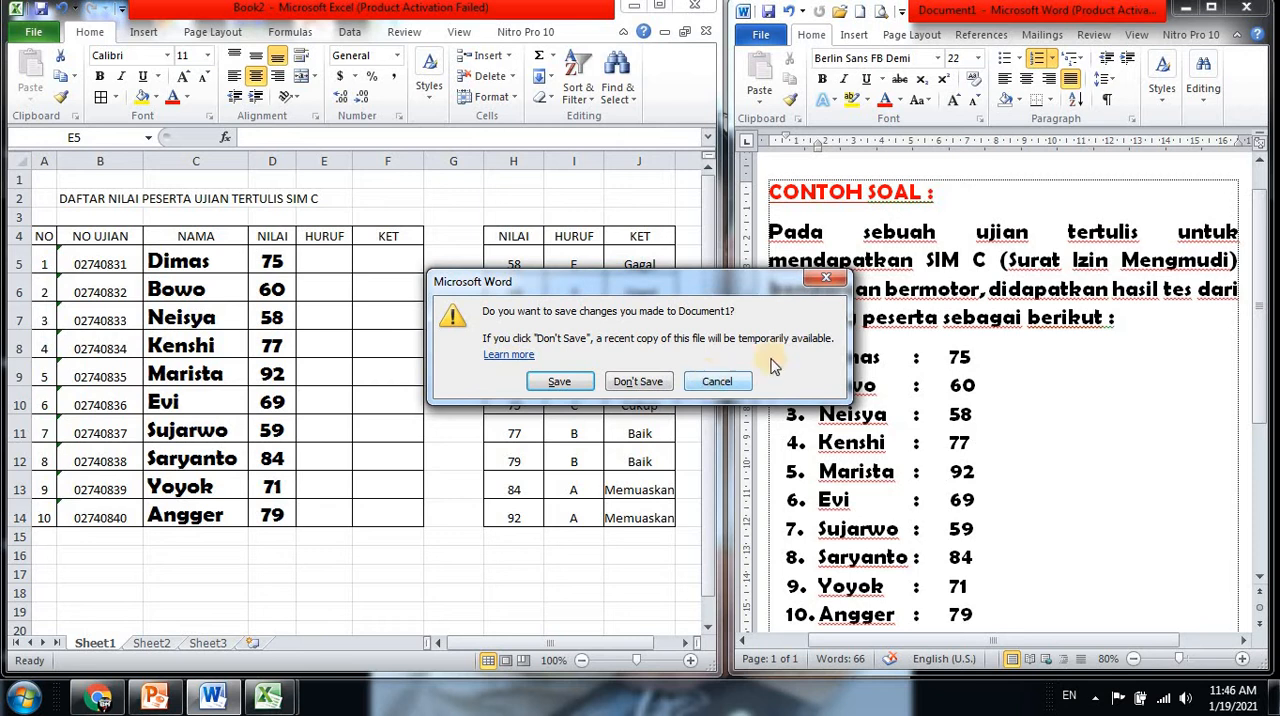
pyautogui.click(748, 392)
pyautogui.click(1184, 8)
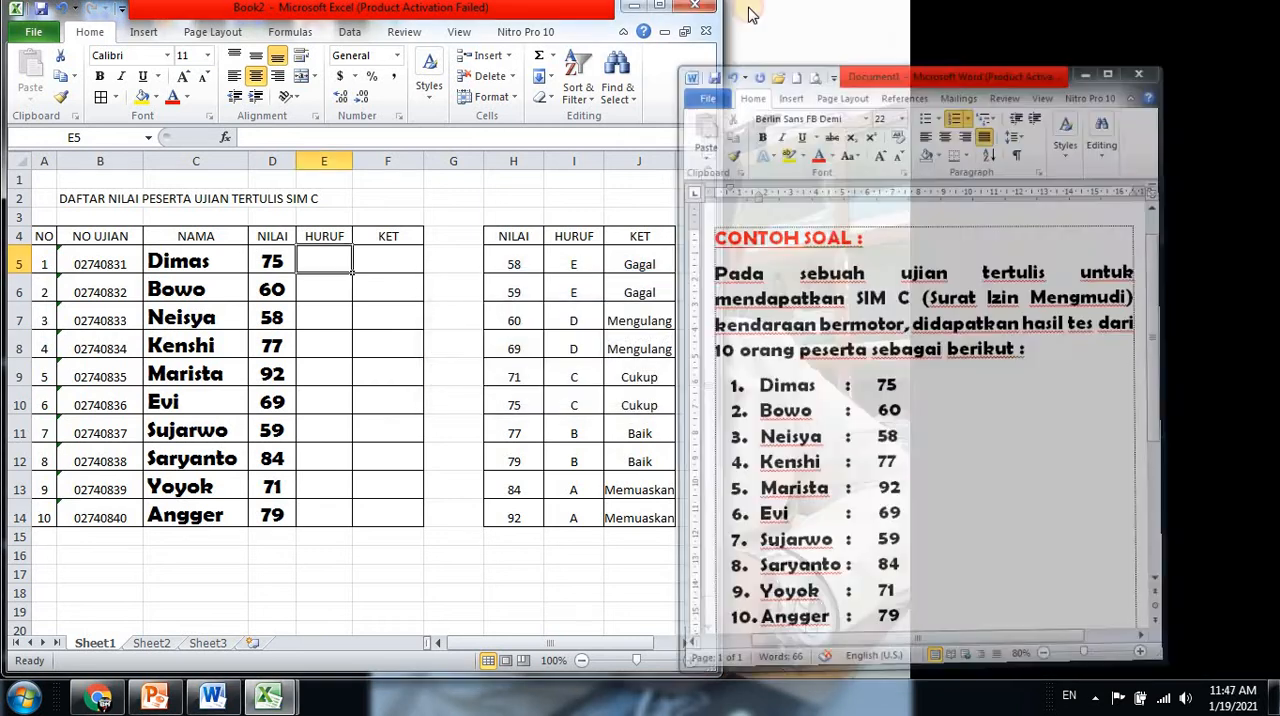
pyautogui.click(661, 8)
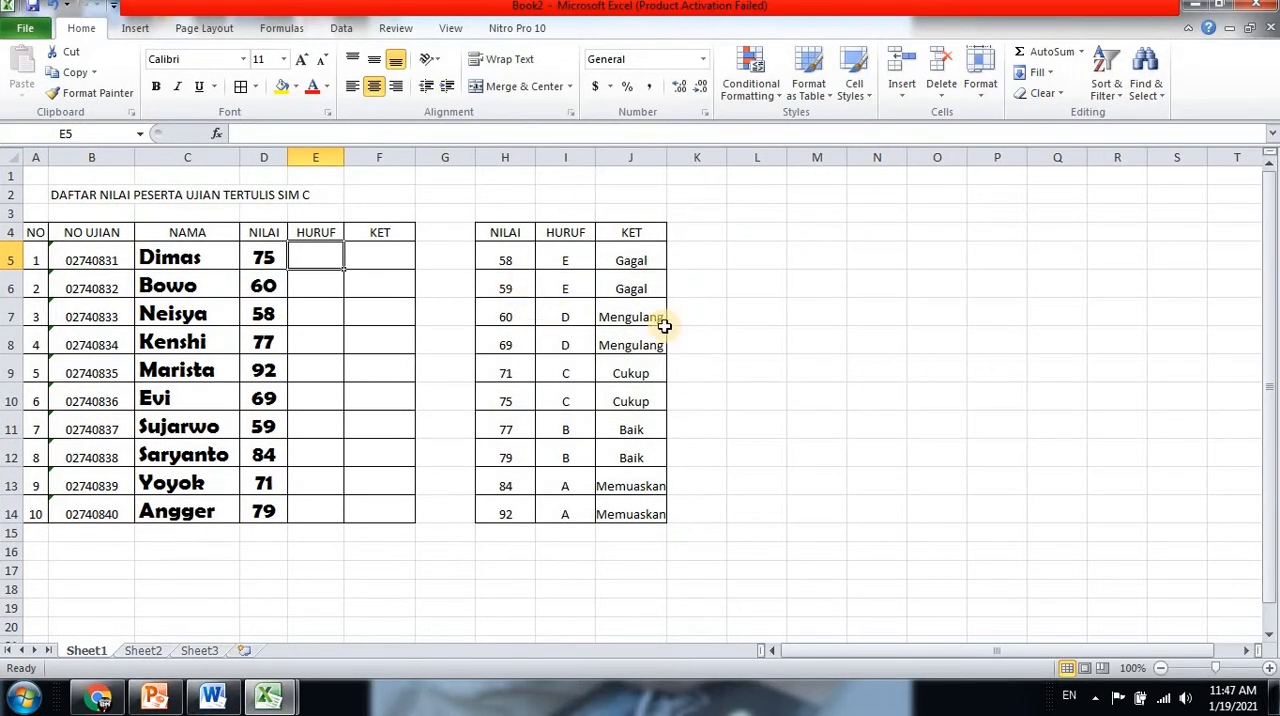
# Begin a VLOOKUP formula in E5 of the HURUF column with D5 as the lookup value
pyautogui.click(1268, 667)
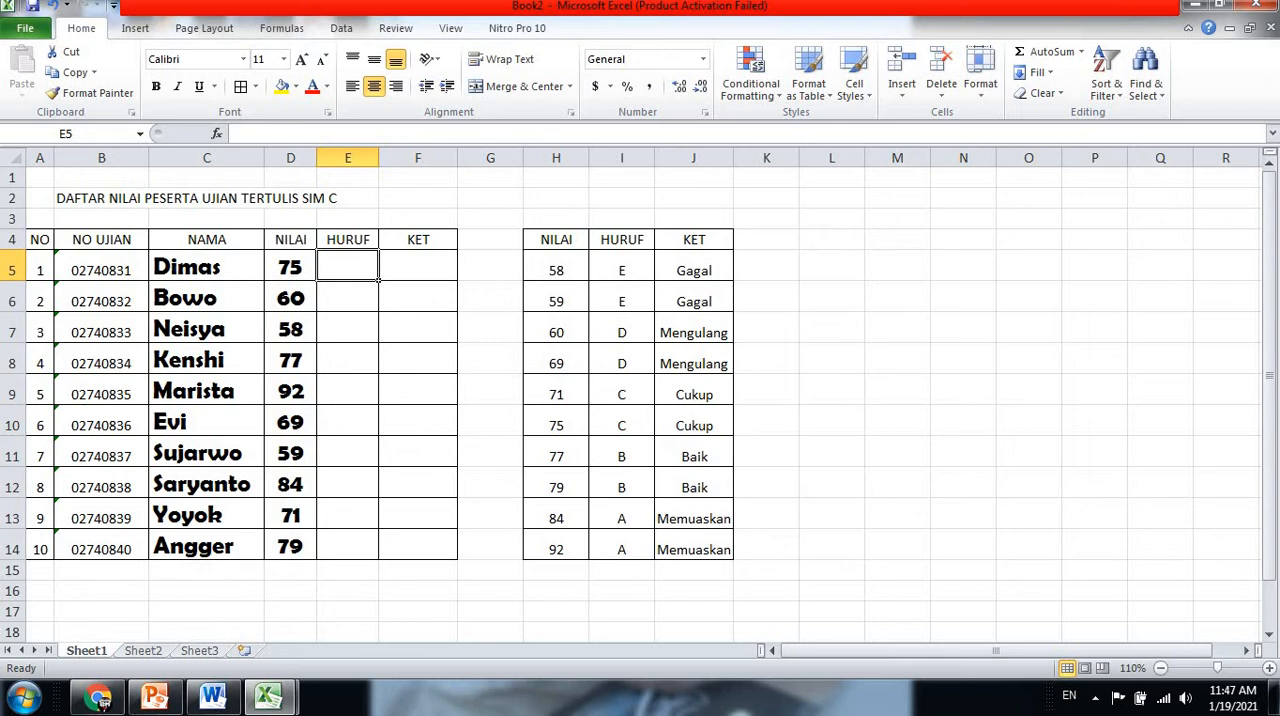
pyautogui.write('=')
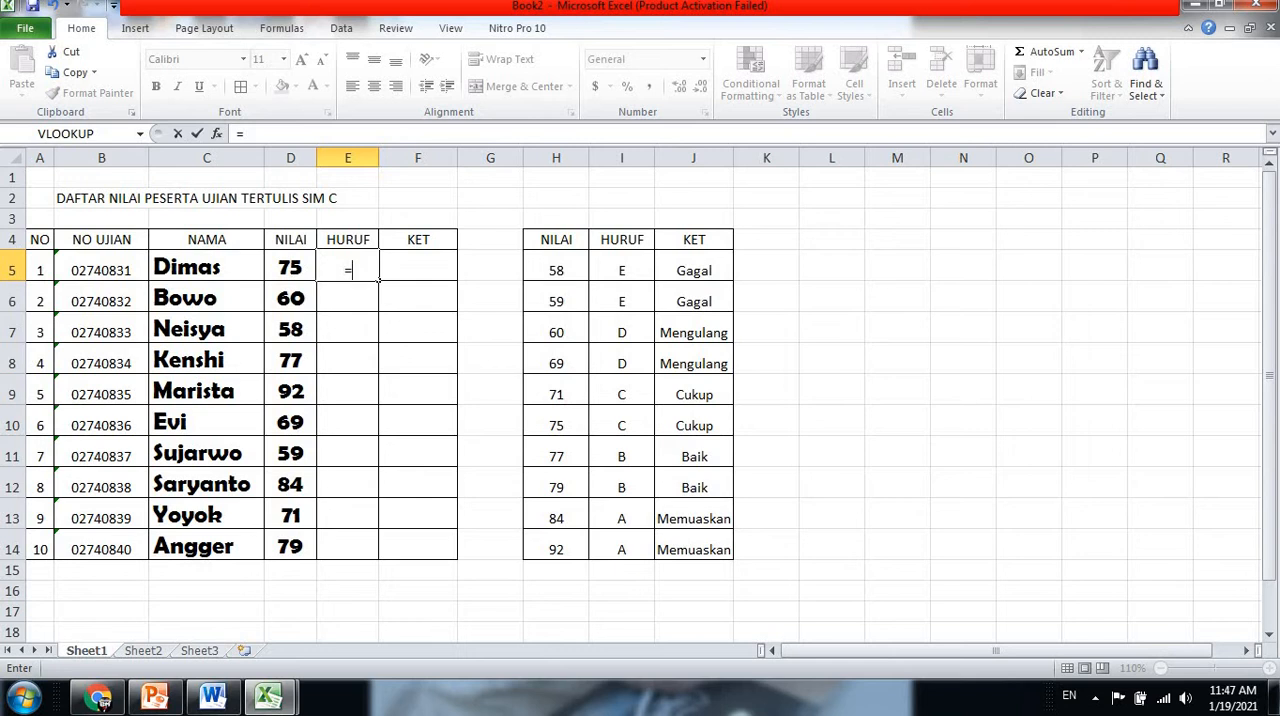
pyautogui.write('VL')
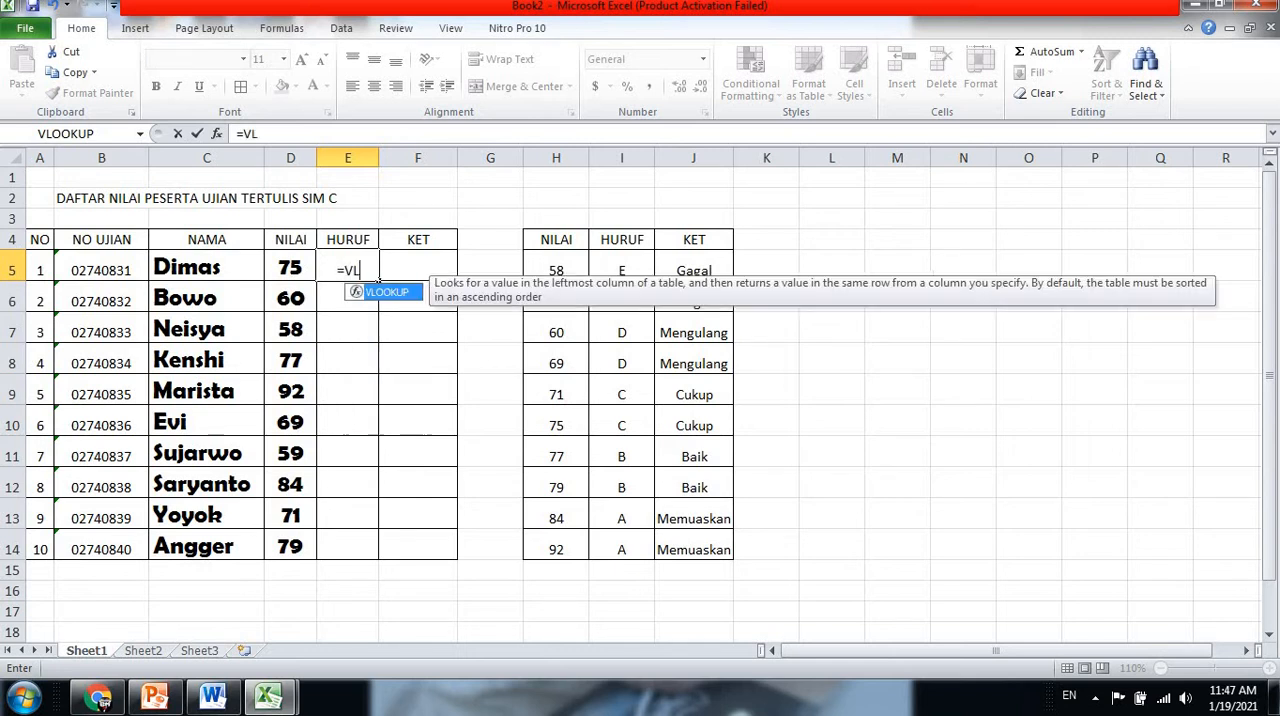
pyautogui.write('OK')
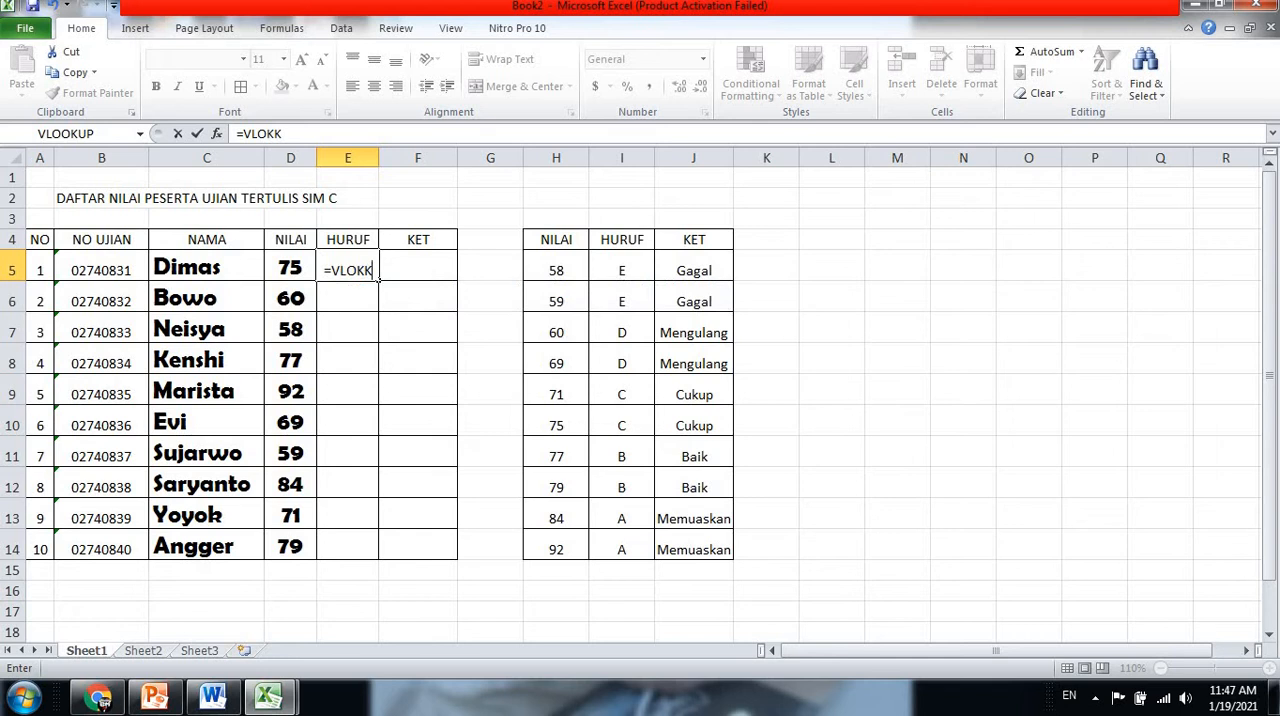
pyautogui.press('BackSpace')
pyautogui.write('O')
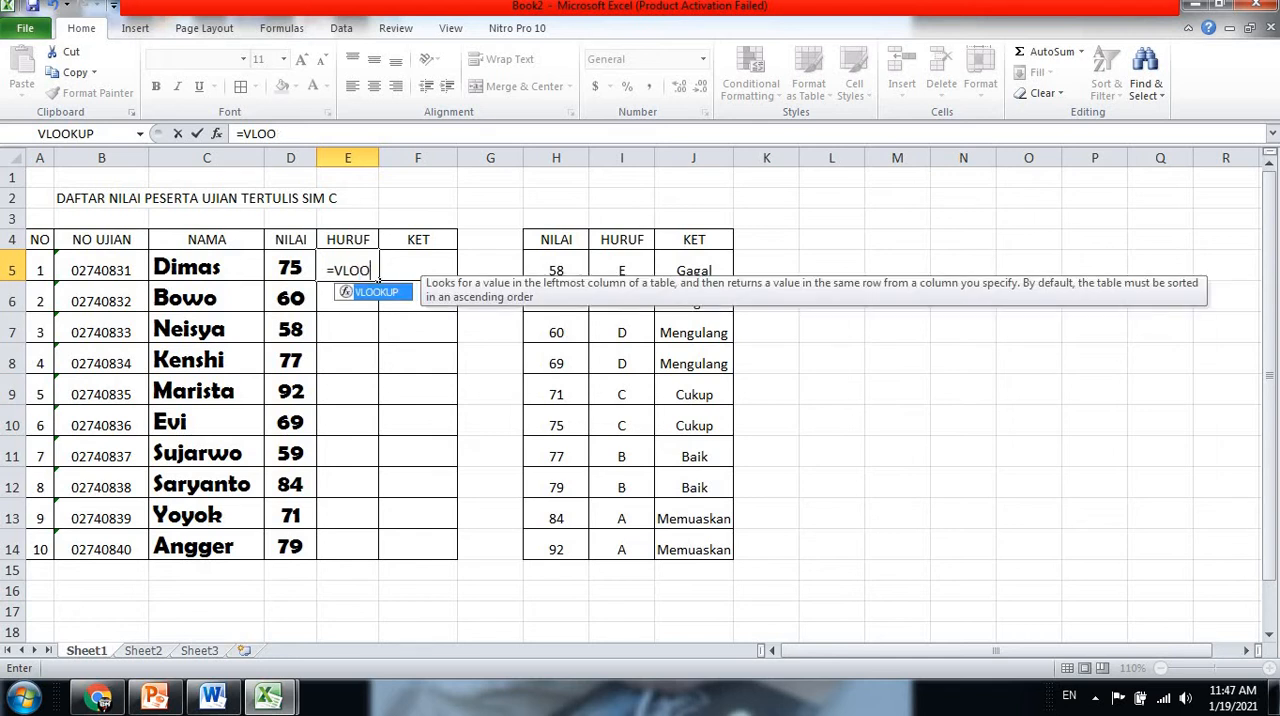
pyautogui.write('KUP')
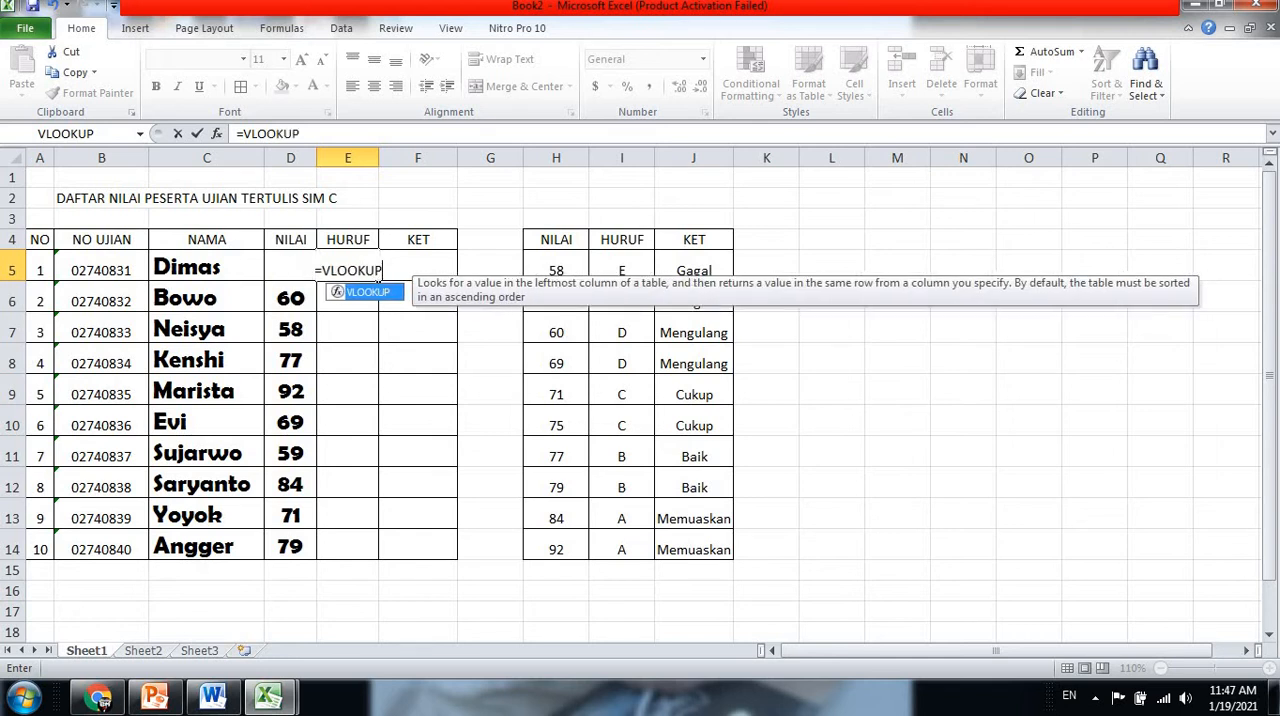
pyautogui.write('(')
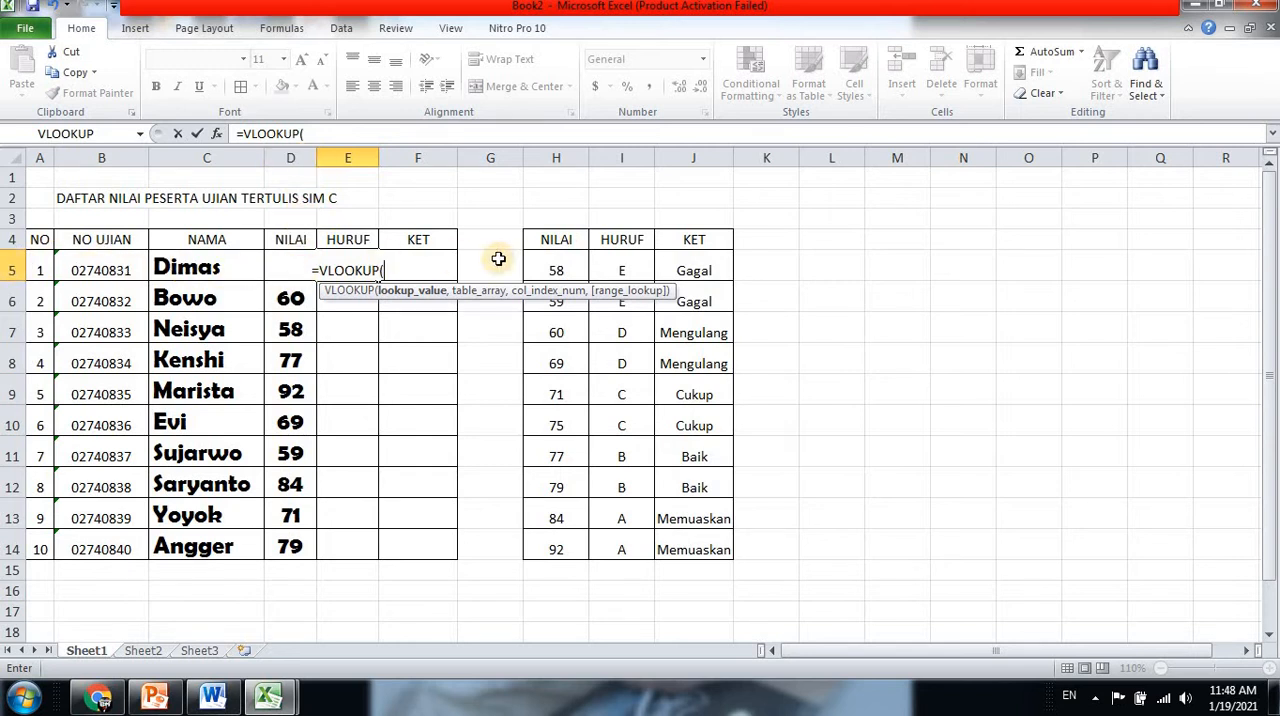
pyautogui.write('D5')
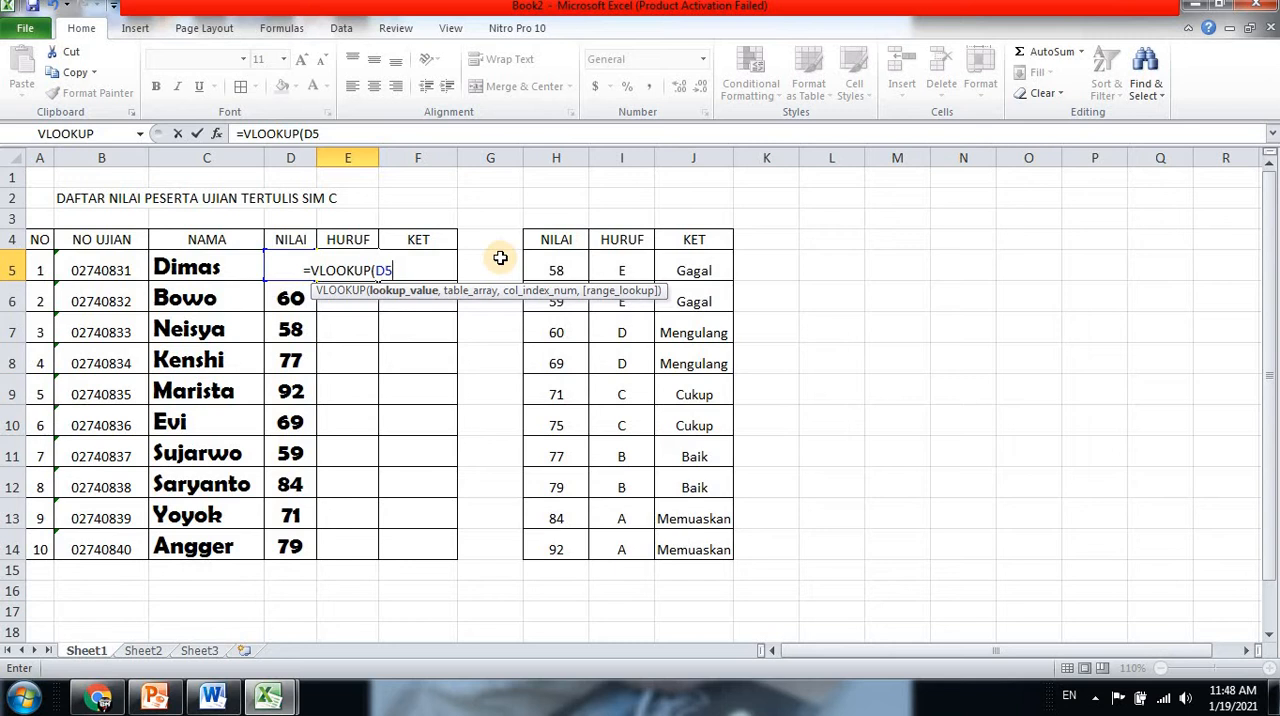
pyautogui.write(',')
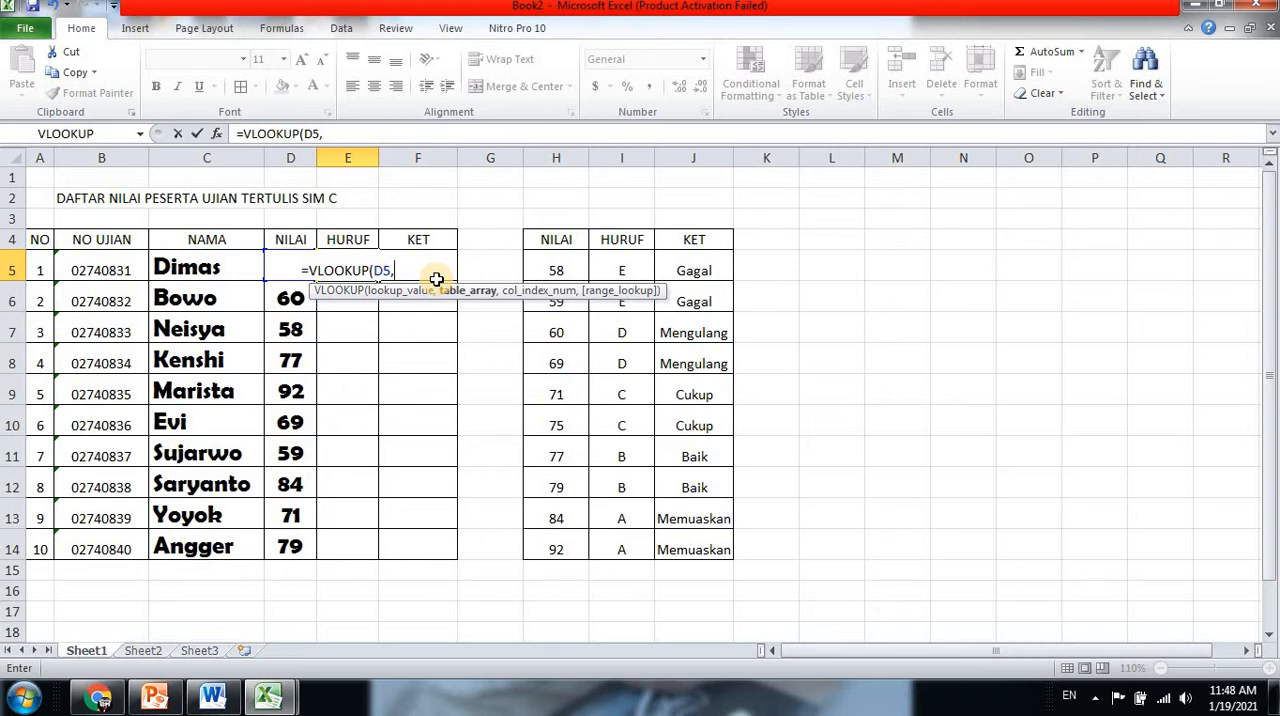
# Enter the absolute range $H$5:$J$14 as the table array of the VLOOKUP formula in E5
pyautogui.write('H')
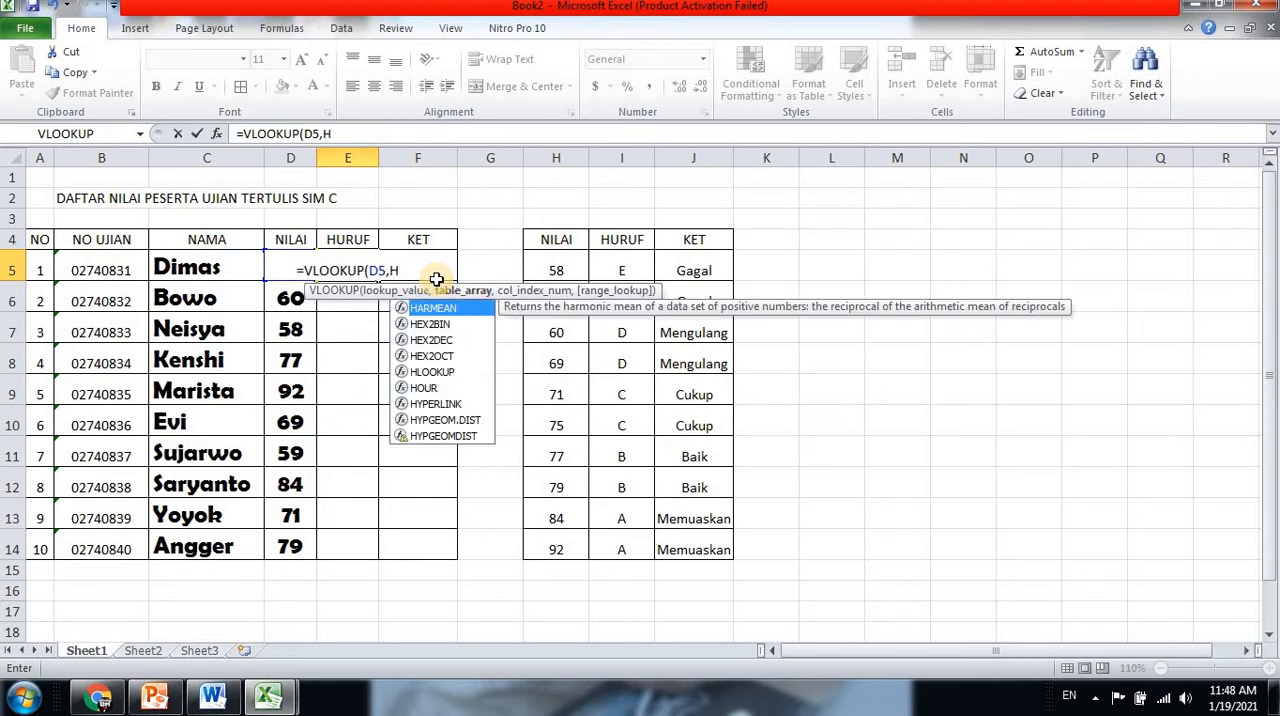
pyautogui.write('5')
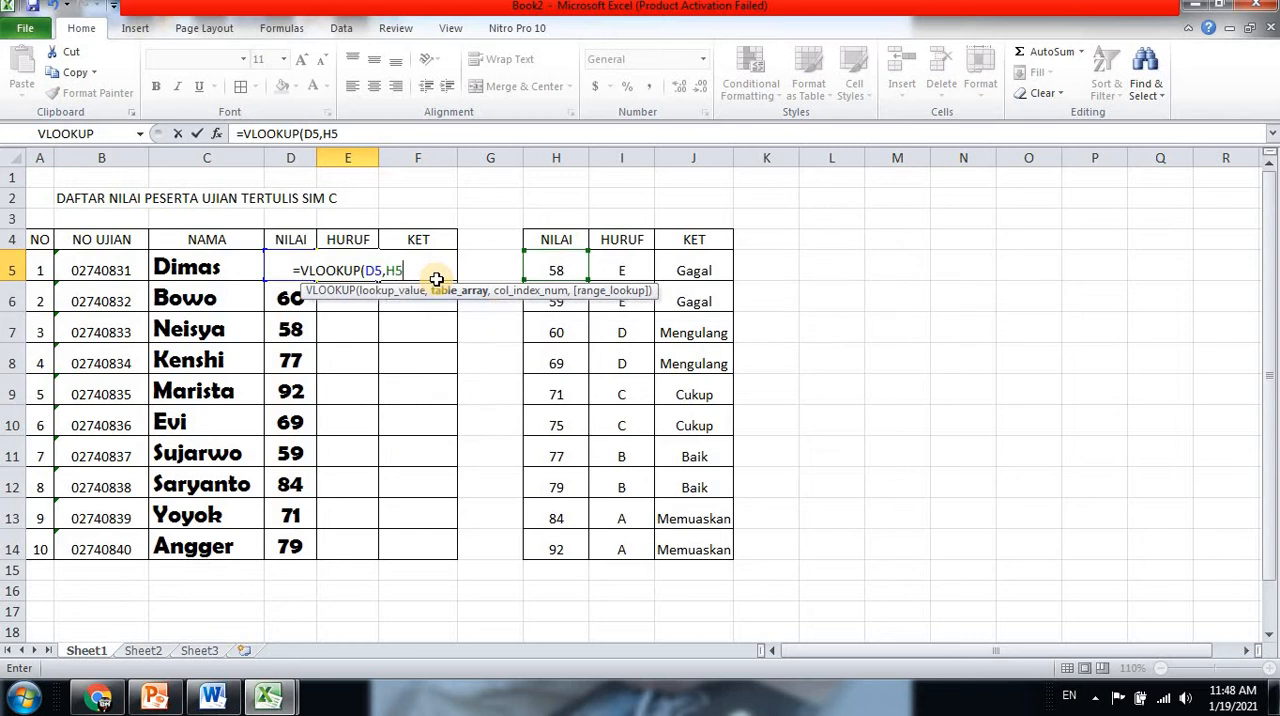
pyautogui.press('BackSpace')
pyautogui.press('BackSpace')
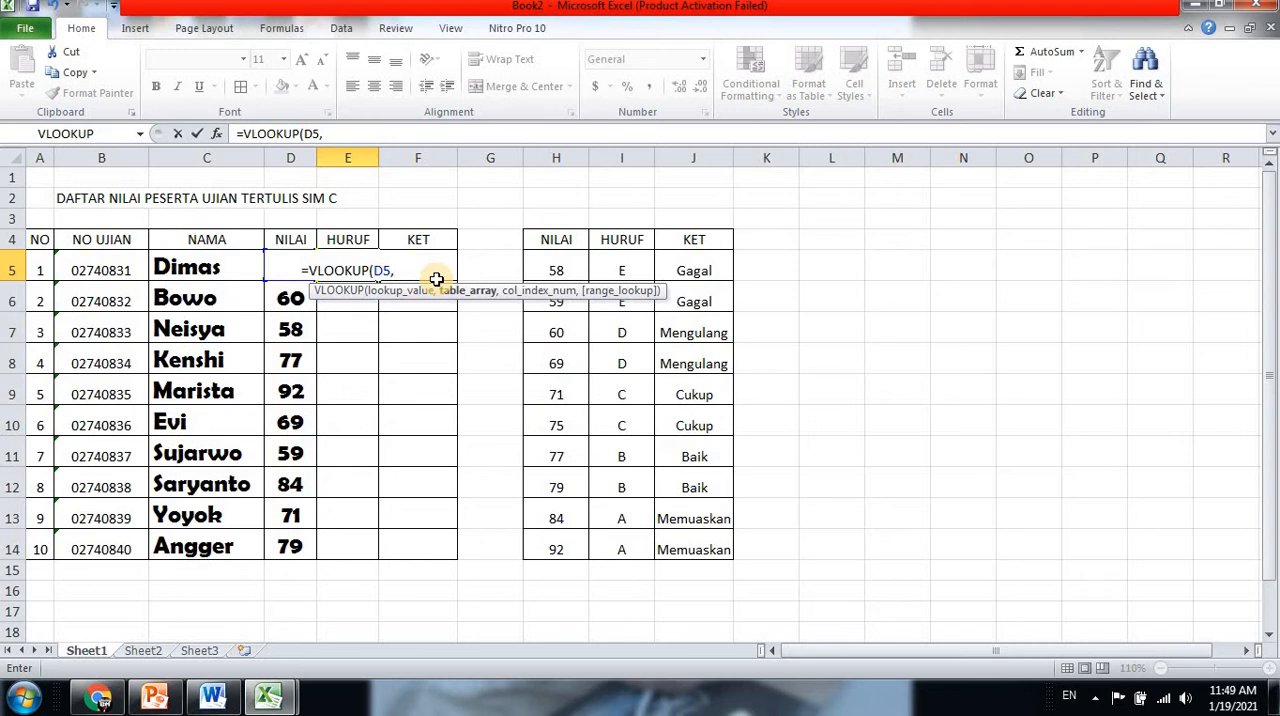
pyautogui.write('$')
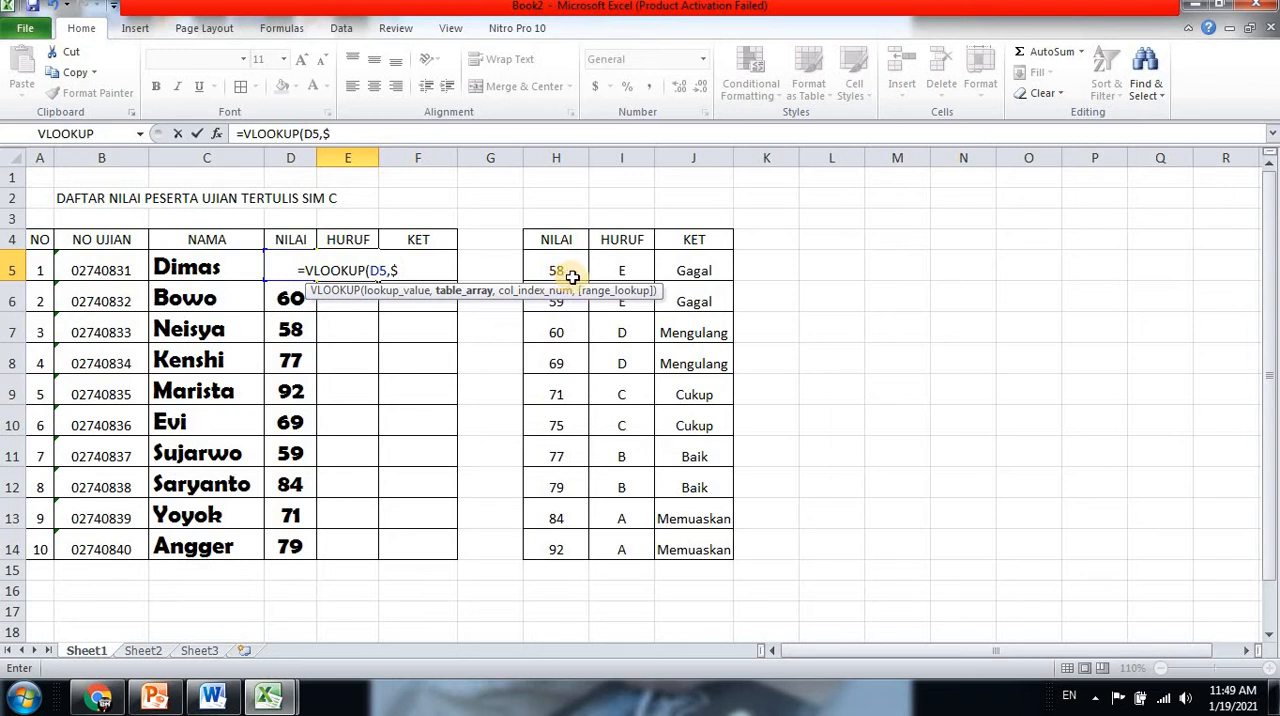
pyautogui.write('H')
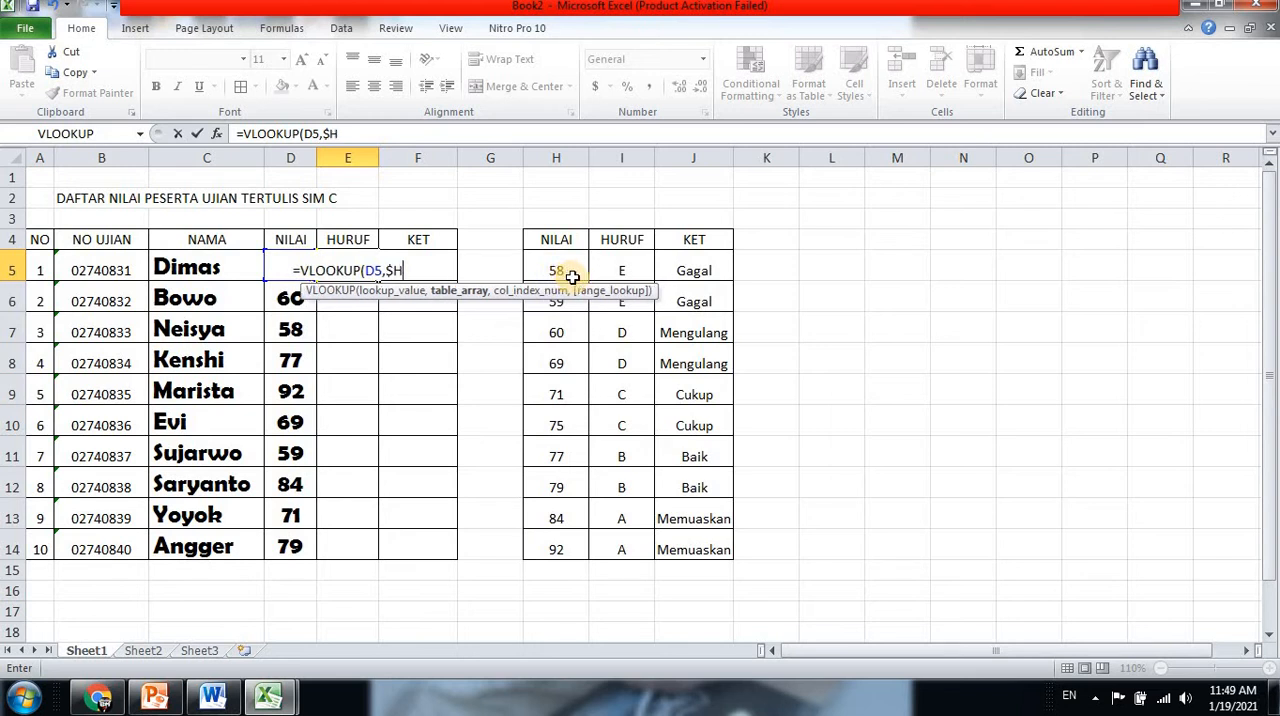
pyautogui.write('$')
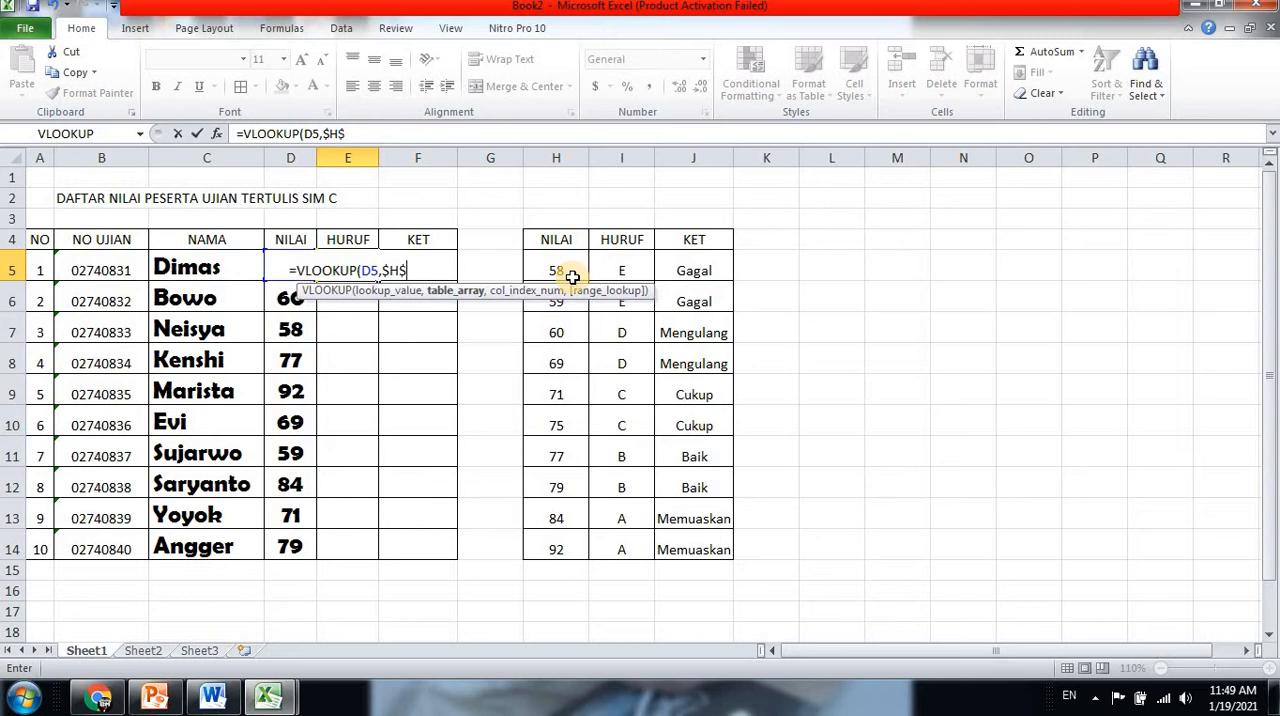
pyautogui.write('5')
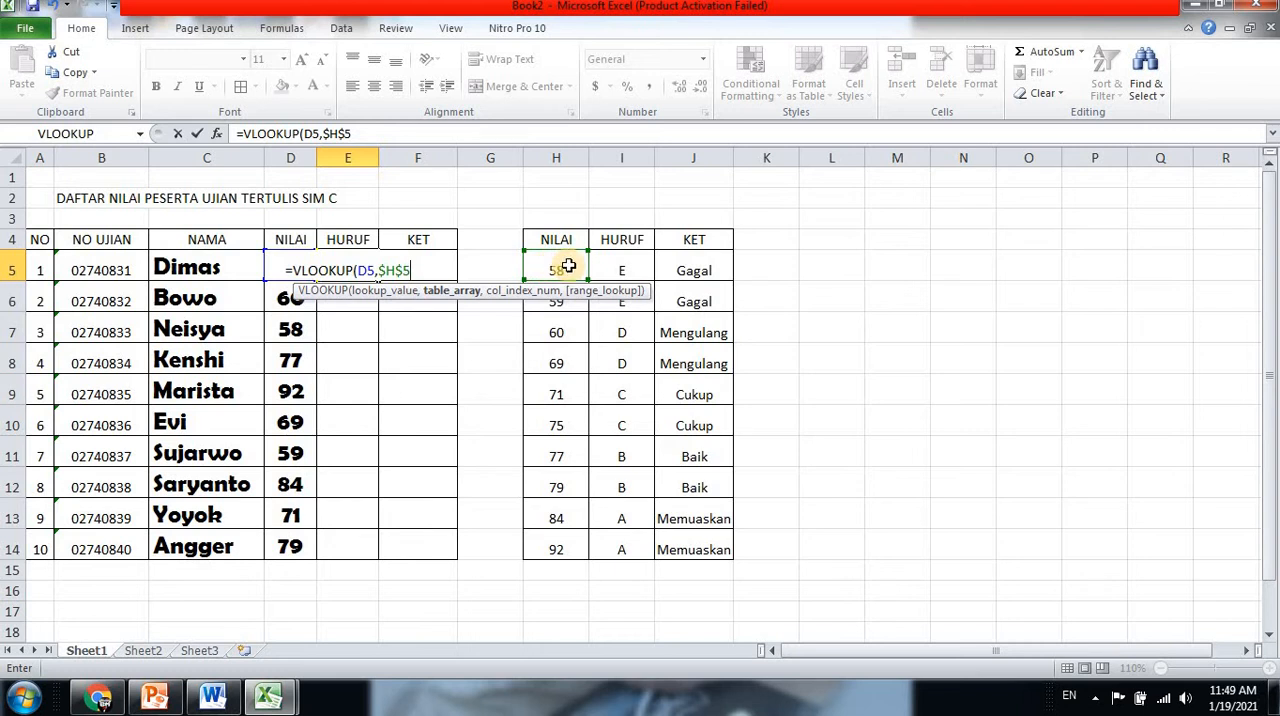
pyautogui.write(':')
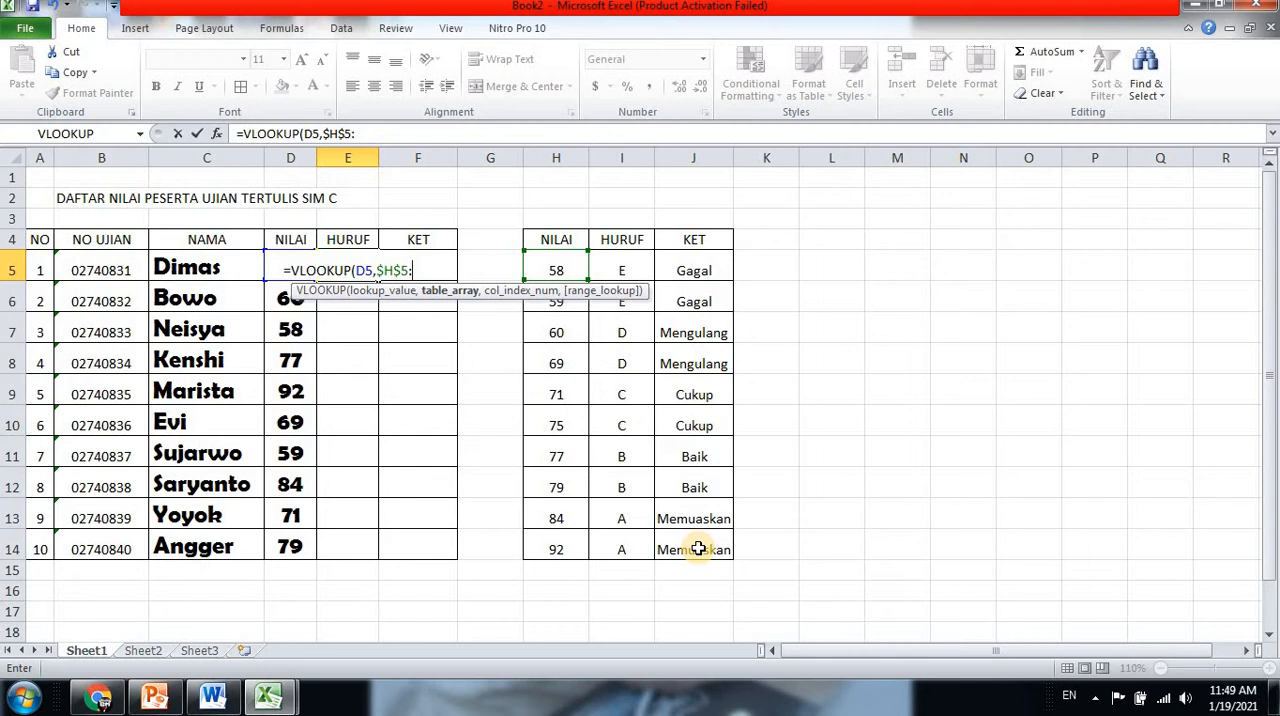
pyautogui.write('$J$')
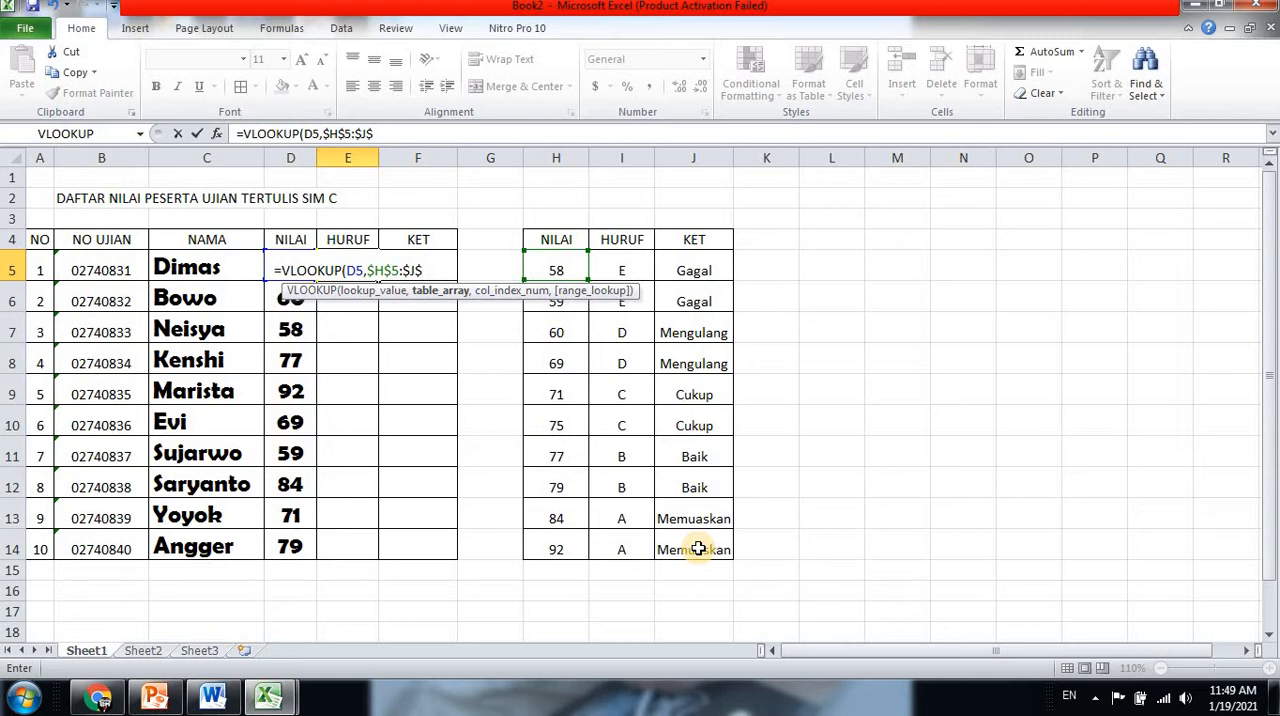
pyautogui.write('14')
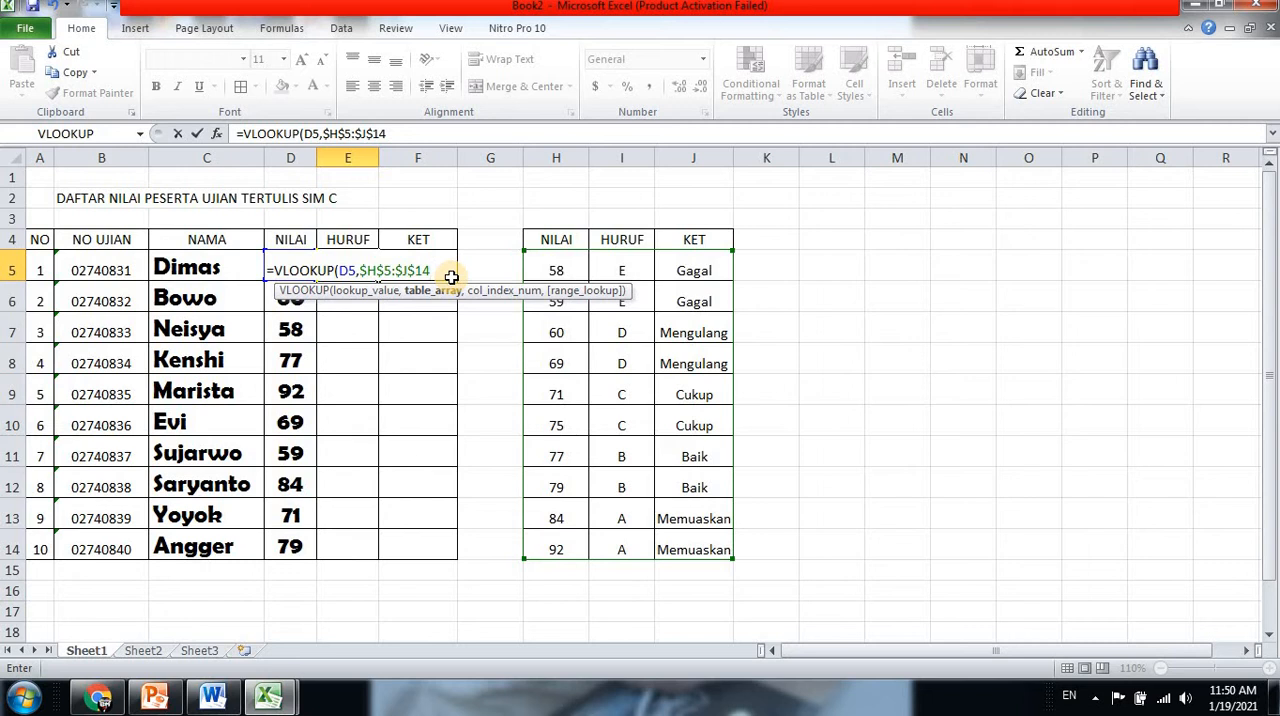
# Complete the E5 formula with column index 2 and FALSE for an exact match, and reselect E5 to check it
pyautogui.write(',2')
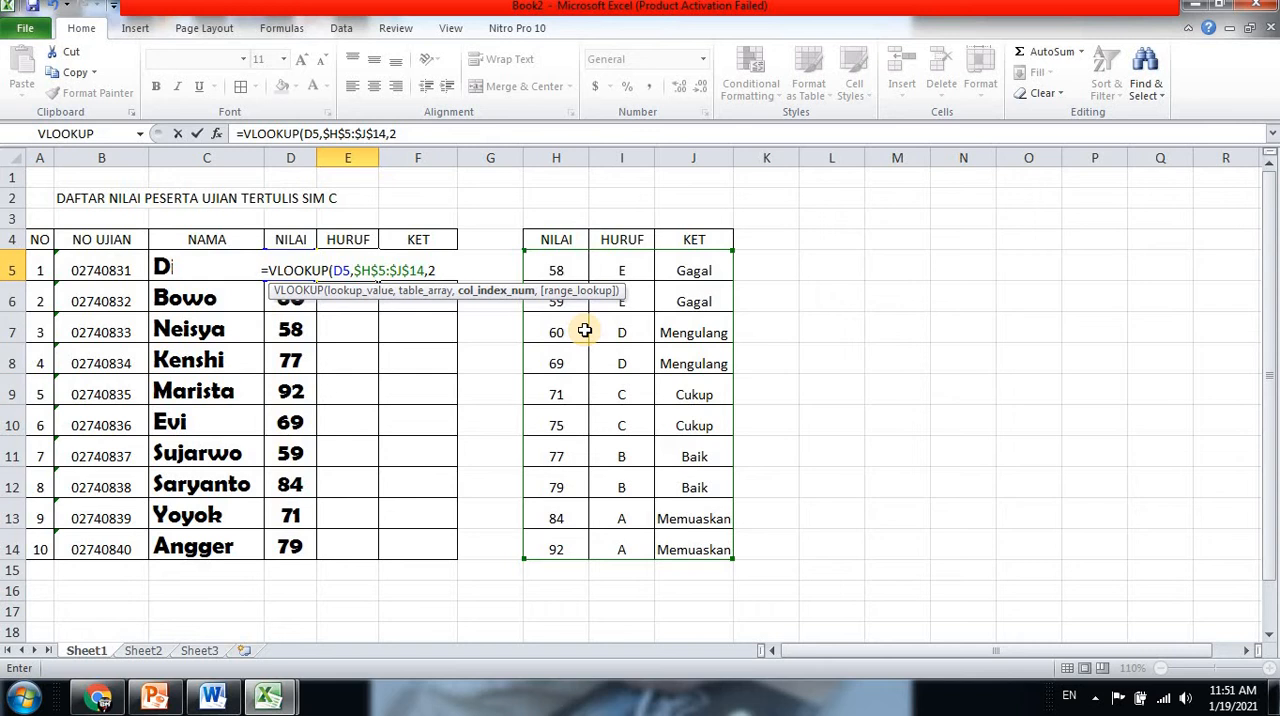
pyautogui.write(',FA')
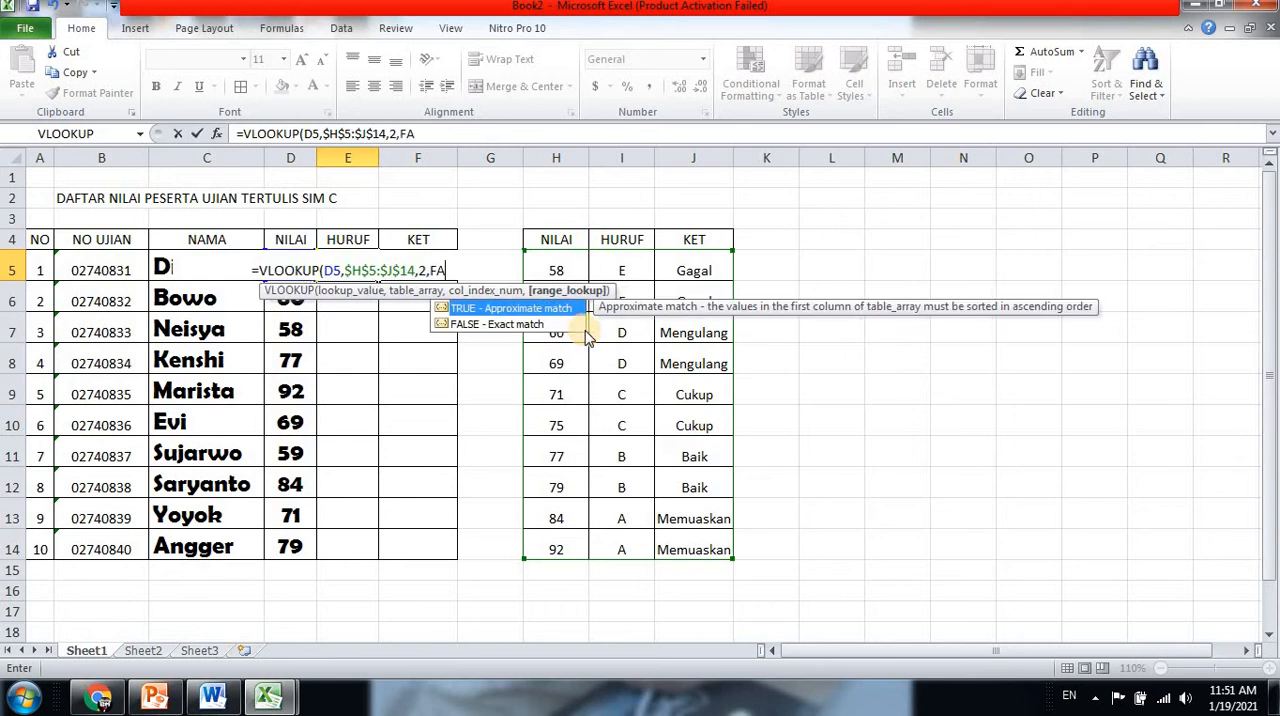
pyautogui.write('LSE')
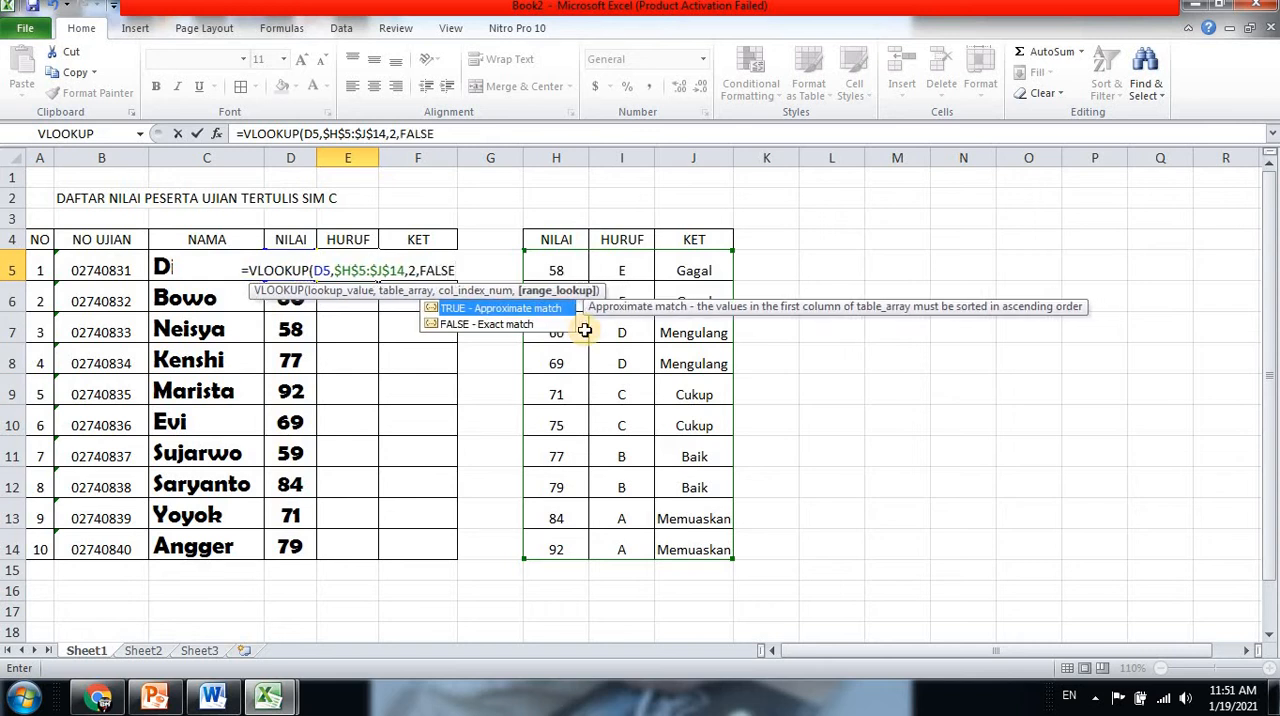
pyautogui.write(')')
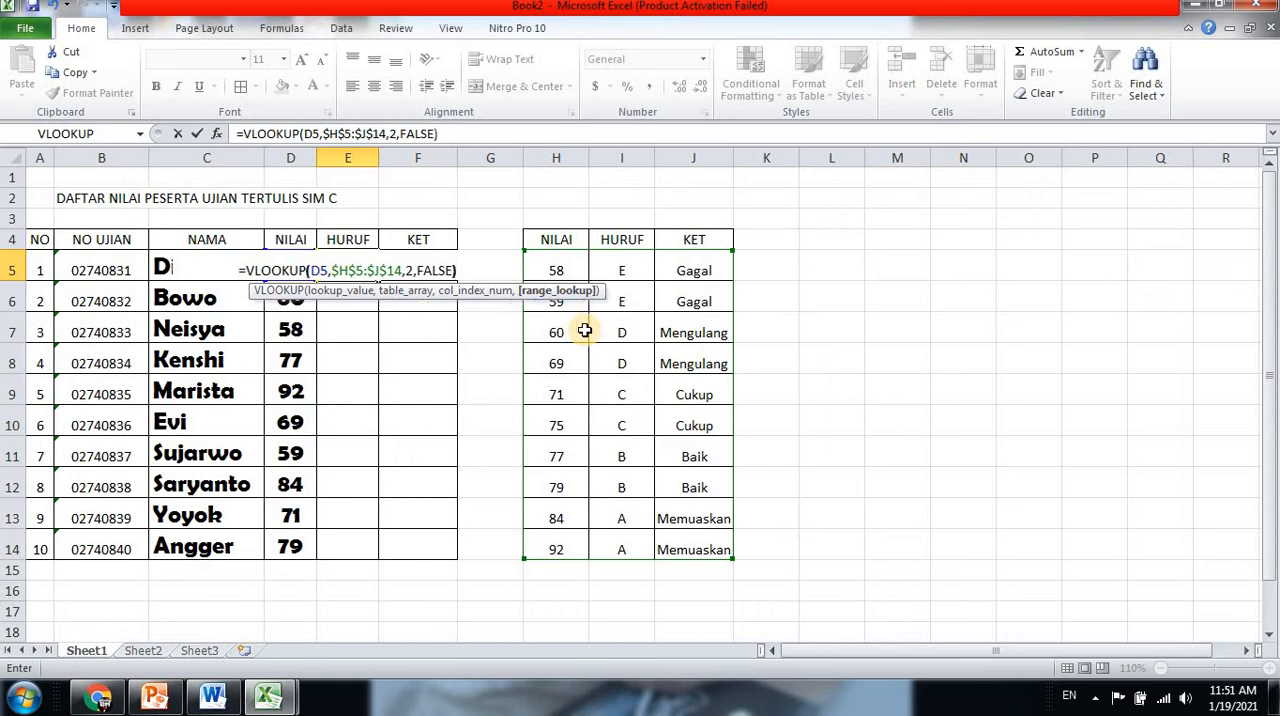
pyautogui.press('Return')
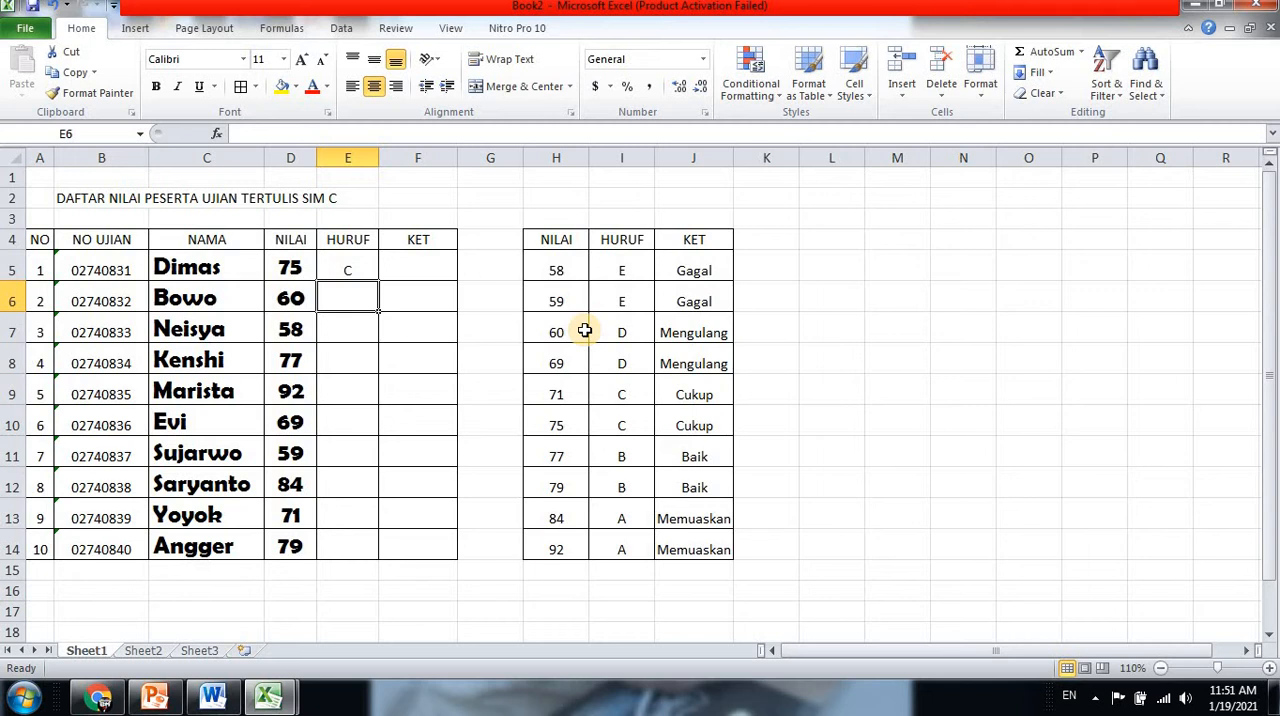
pyautogui.click(347, 270)
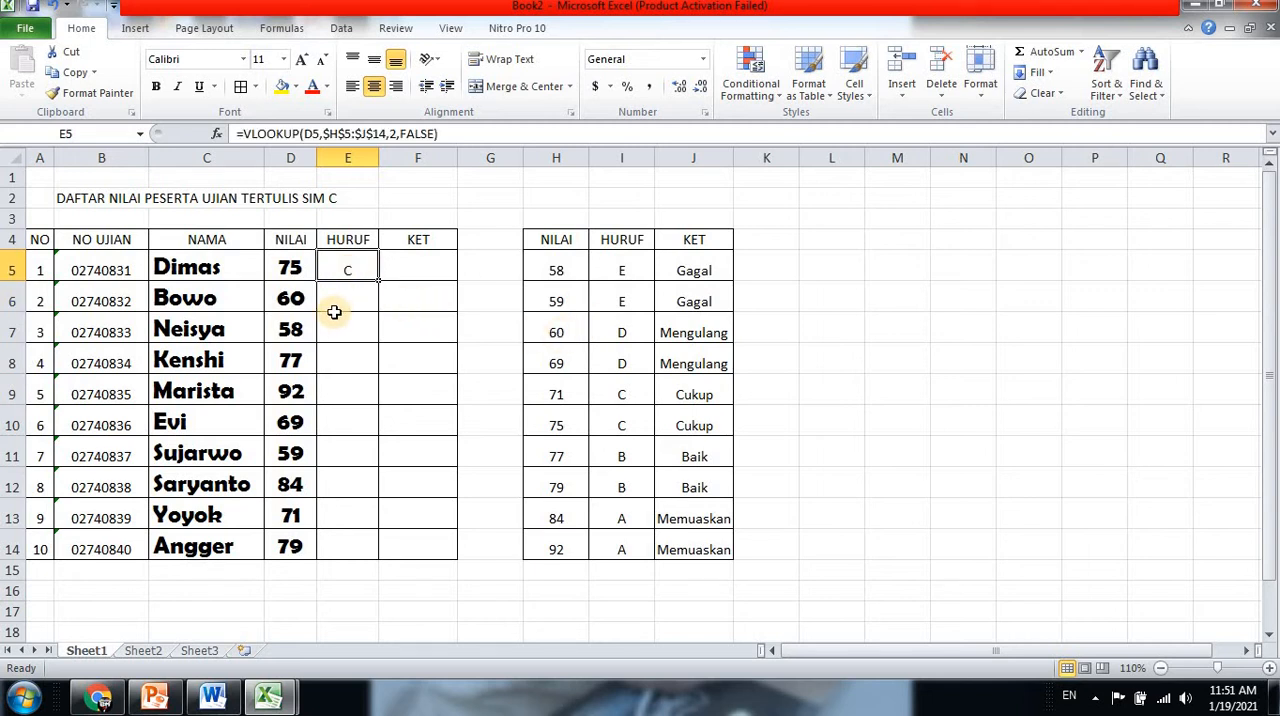
# Begin a VLOOKUP formula in F5 of the KET column with D5 as the lookup value
pyautogui.click(428, 266)
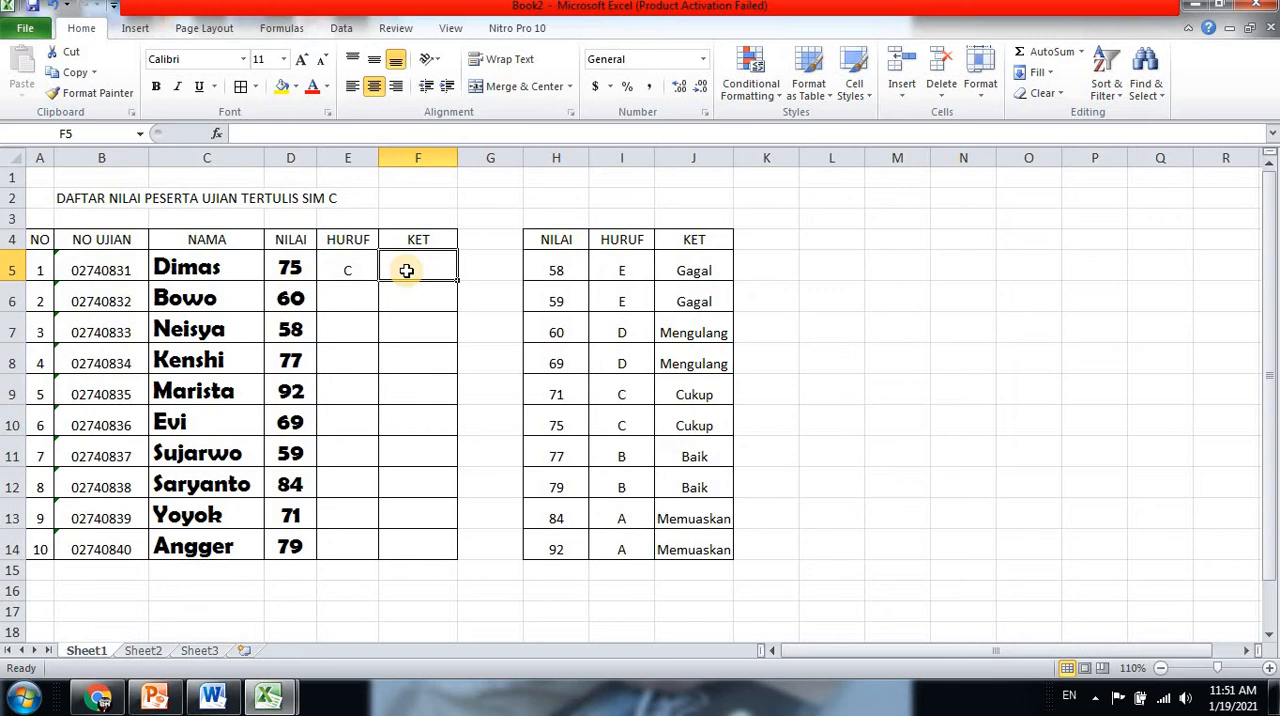
pyautogui.write('=VL')
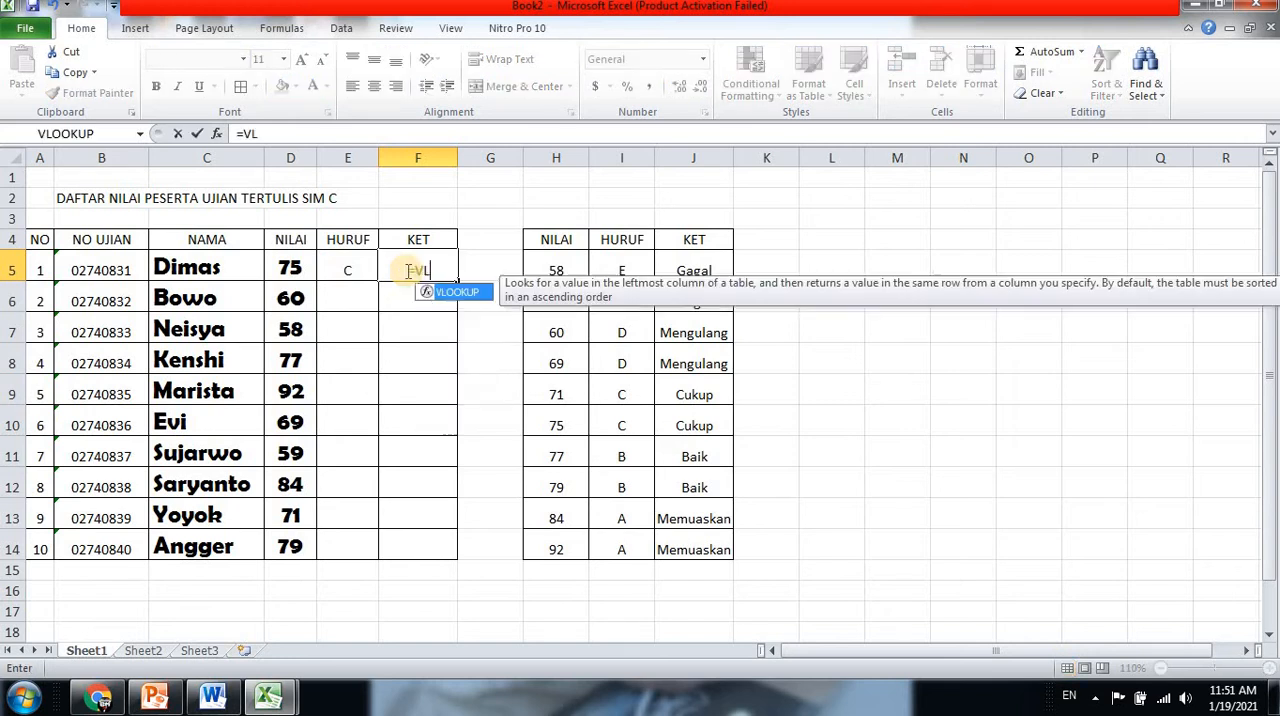
pyautogui.write('OOKUP')
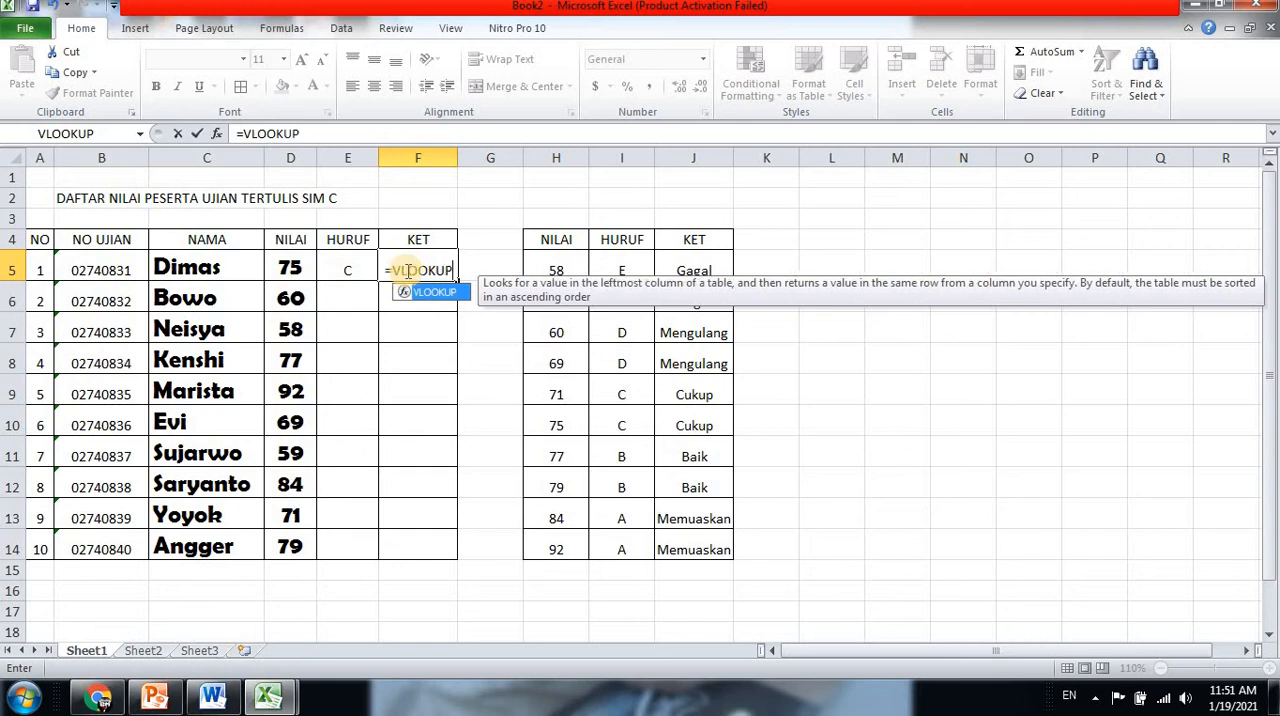
pyautogui.write('(')
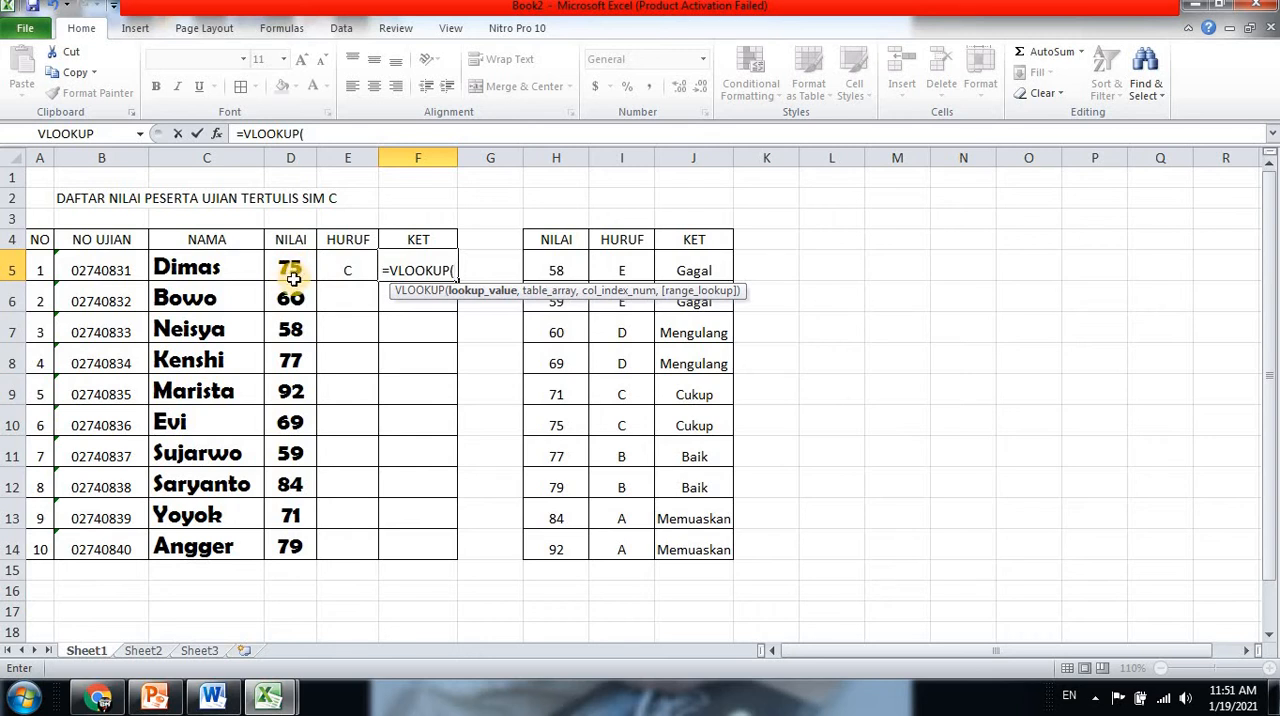
pyautogui.write('D')
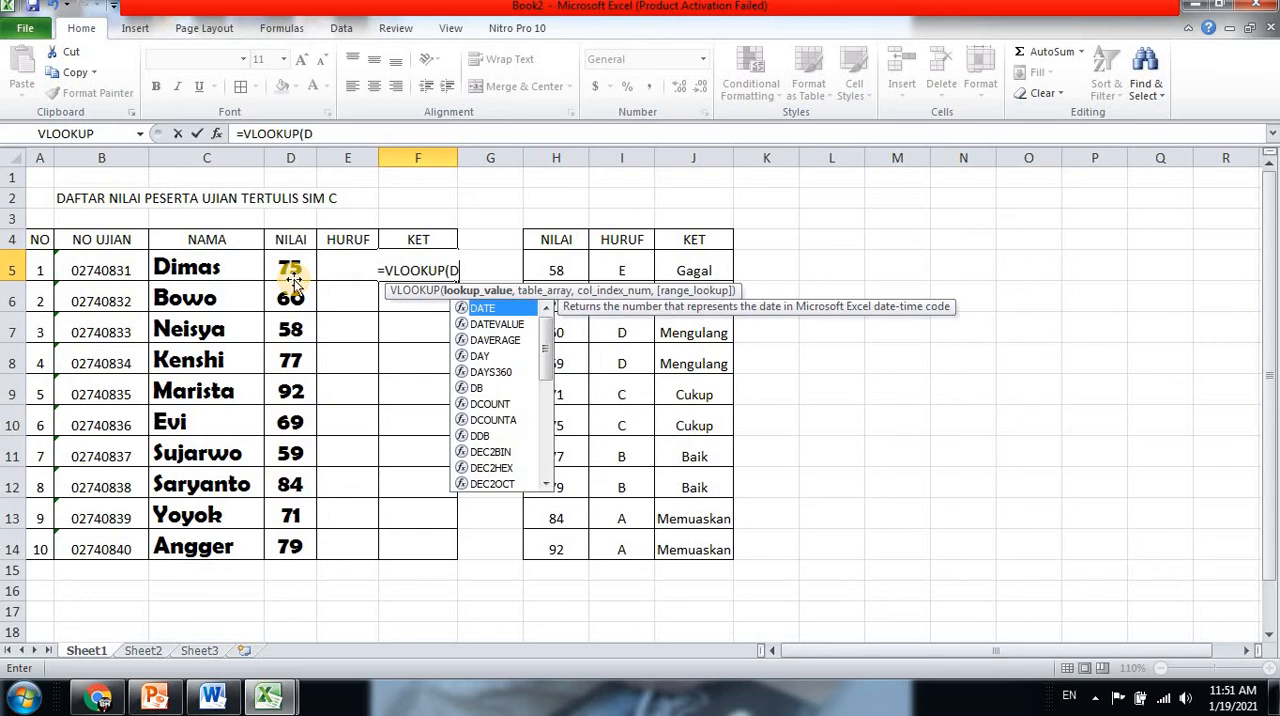
pyautogui.write('5,')
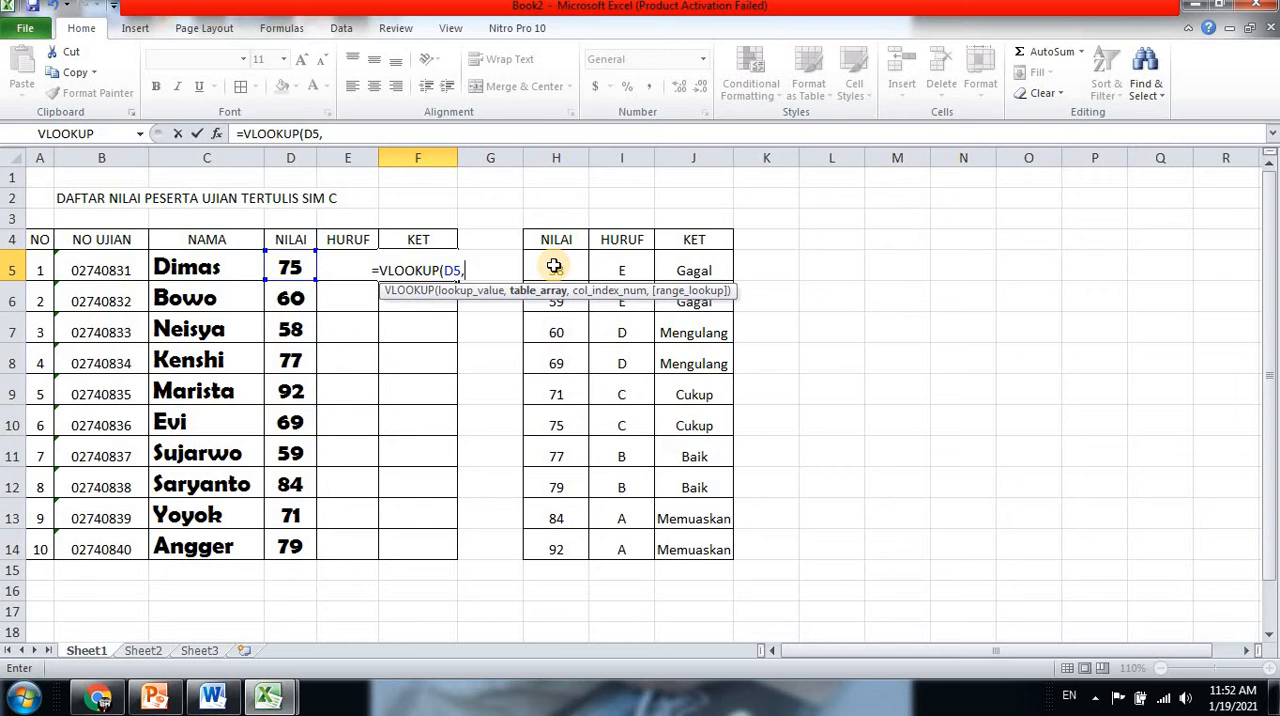
# Enter the absolute range $H$5:$J$14 as the table array of the VLOOKUP formula in F5
pyautogui.write('$H')
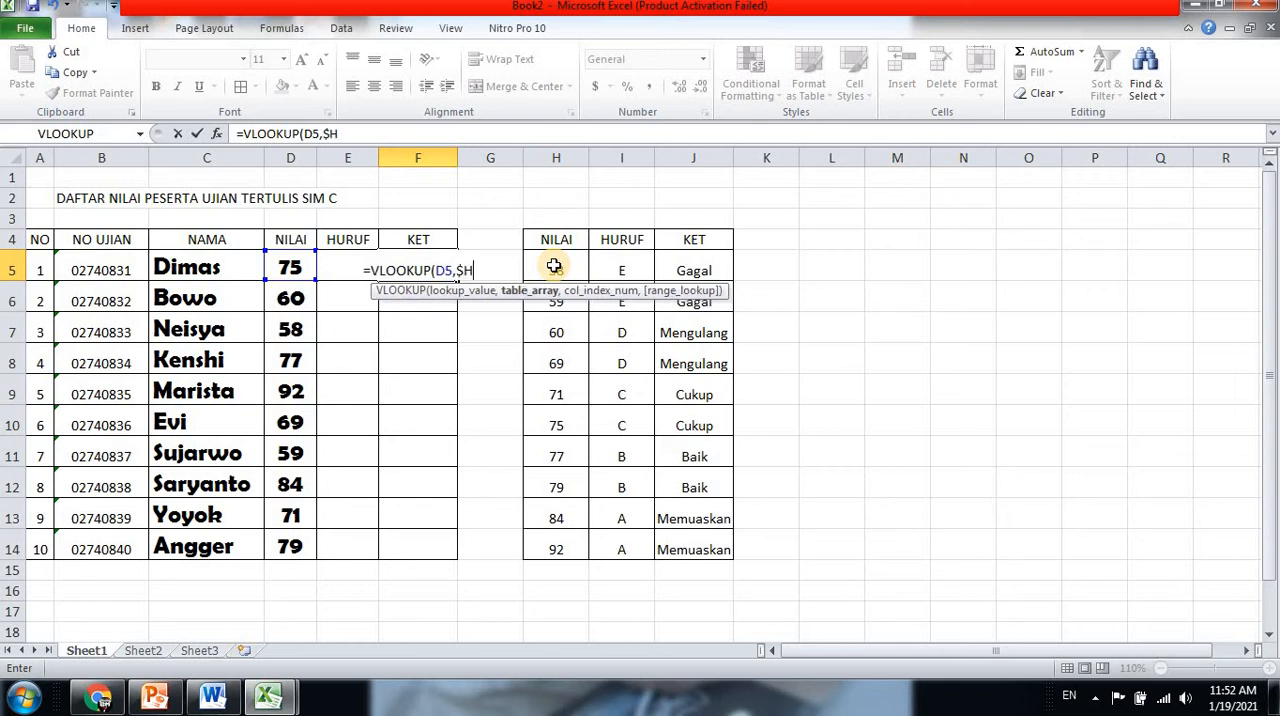
pyautogui.write('$')
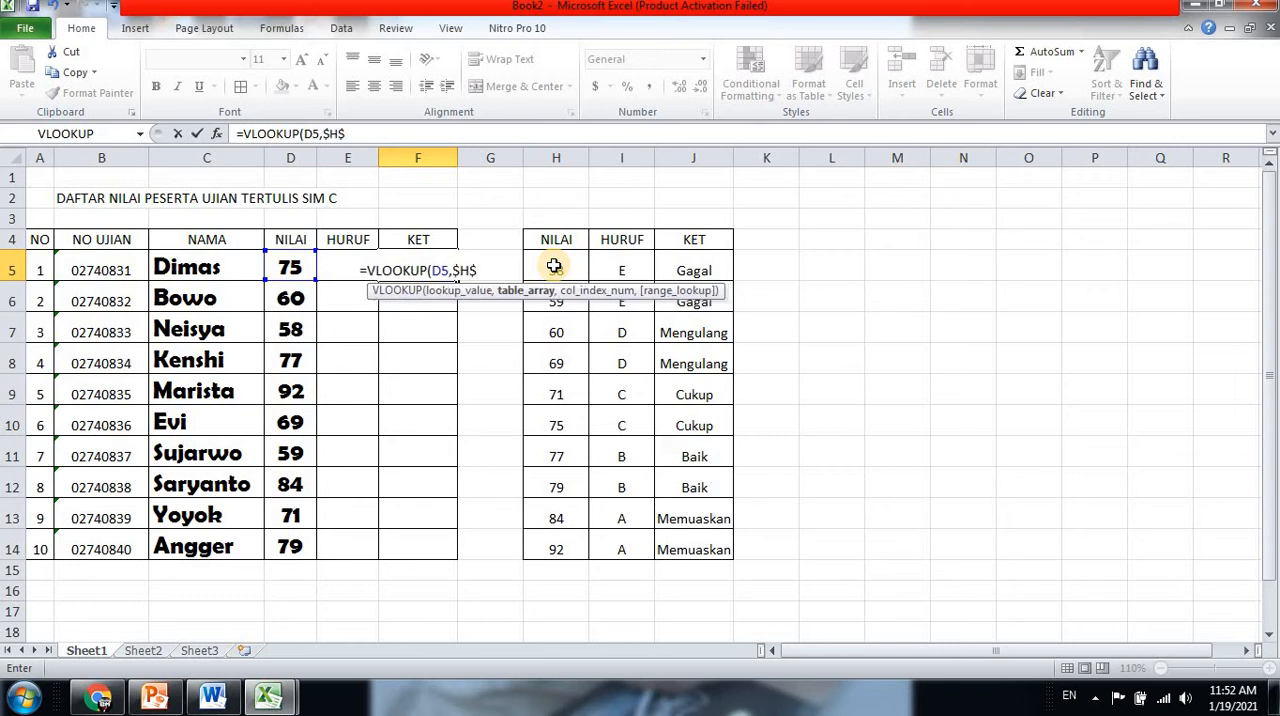
pyautogui.write('5:')
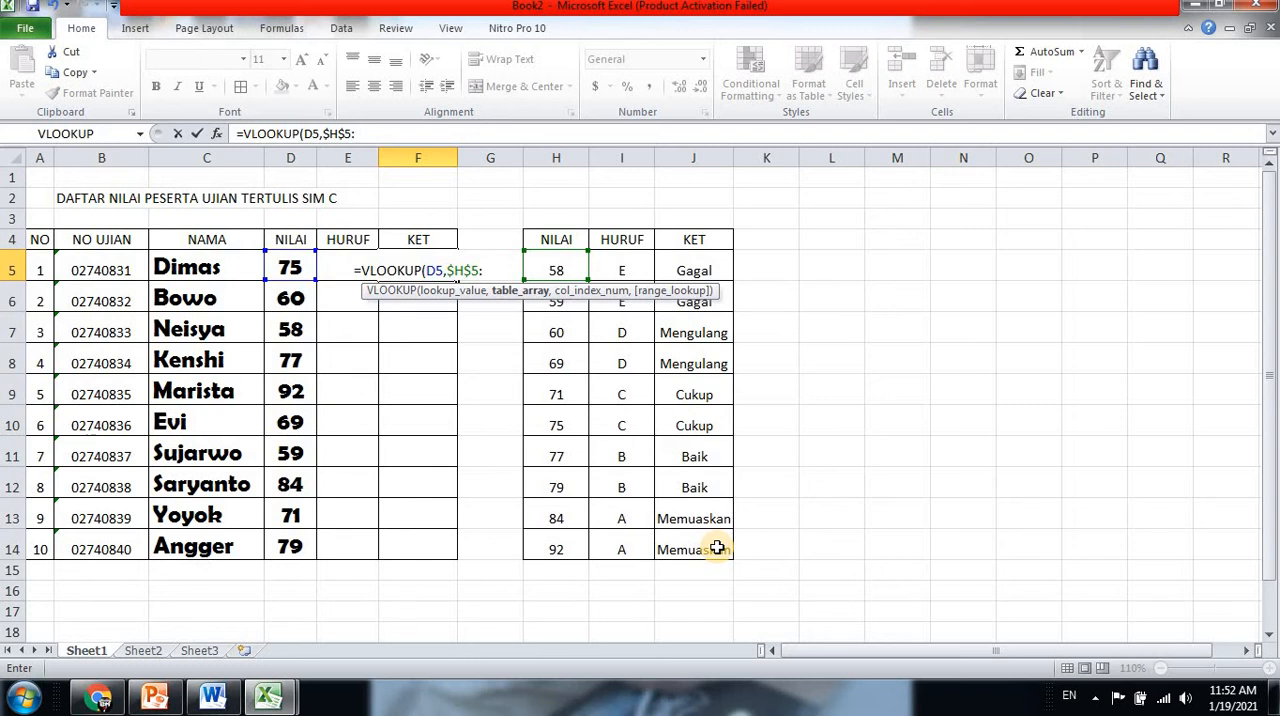
pyautogui.write('$')
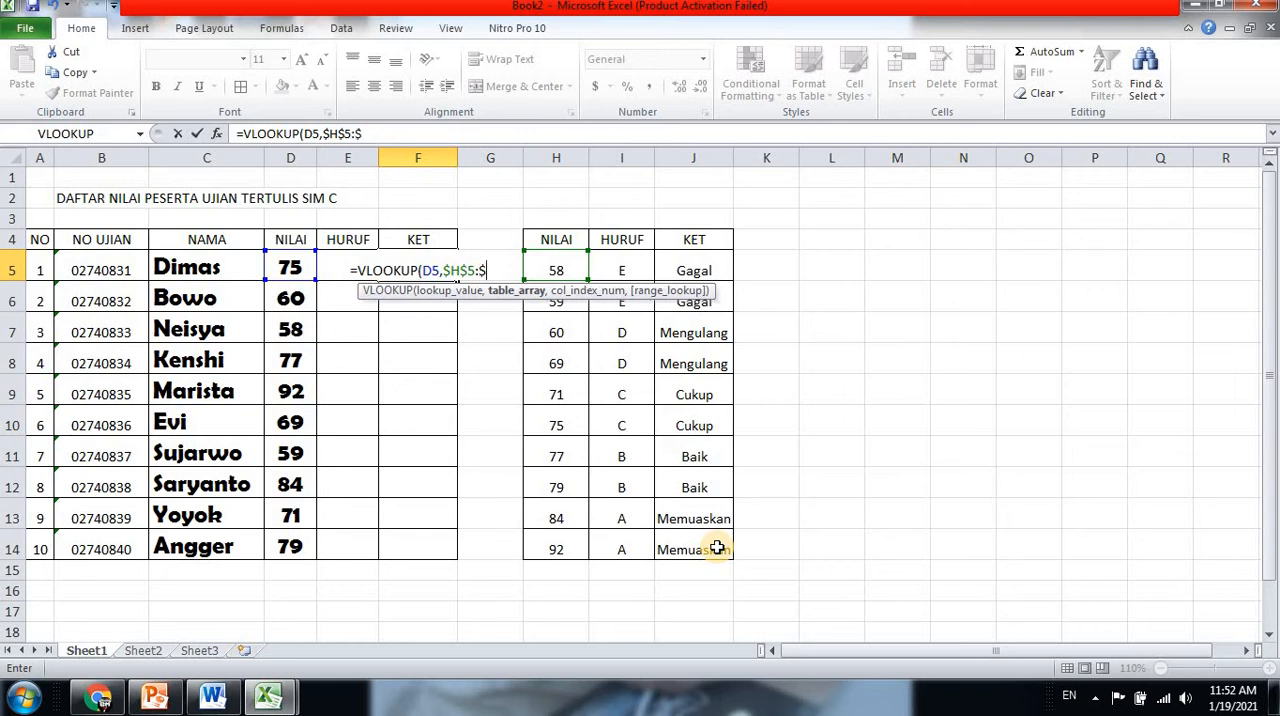
pyautogui.write('J$')
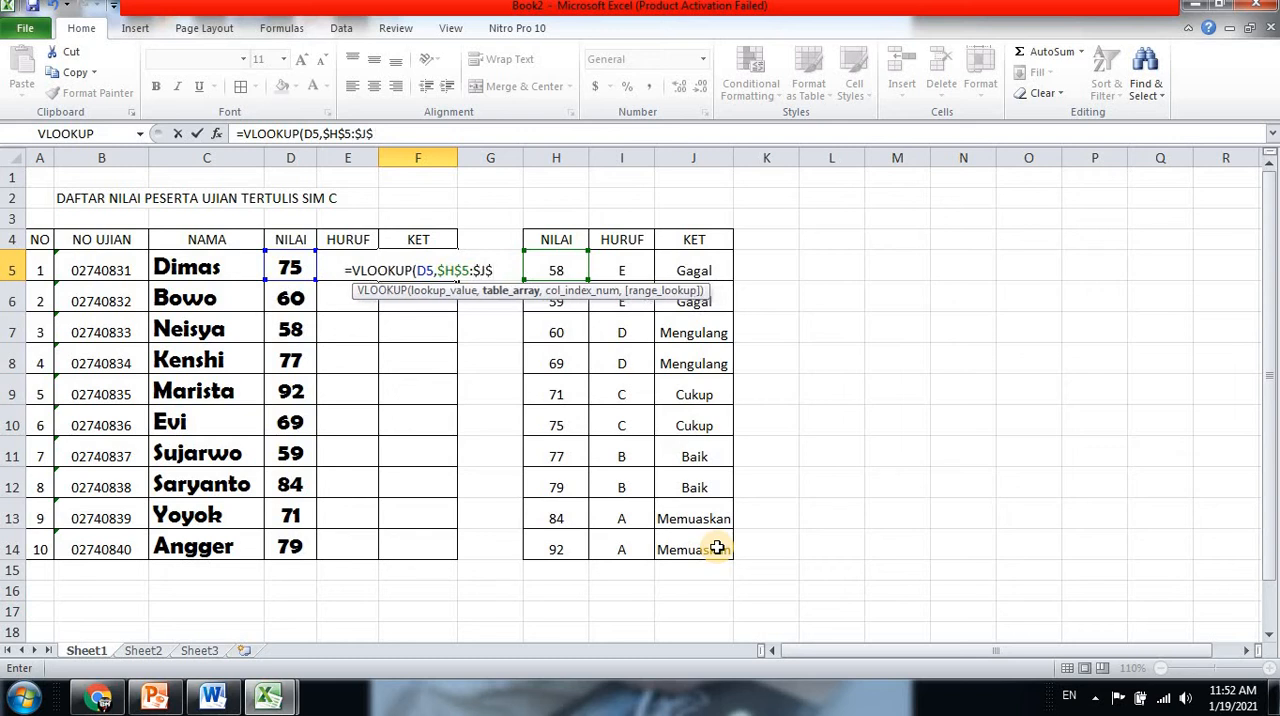
pyautogui.write('1')
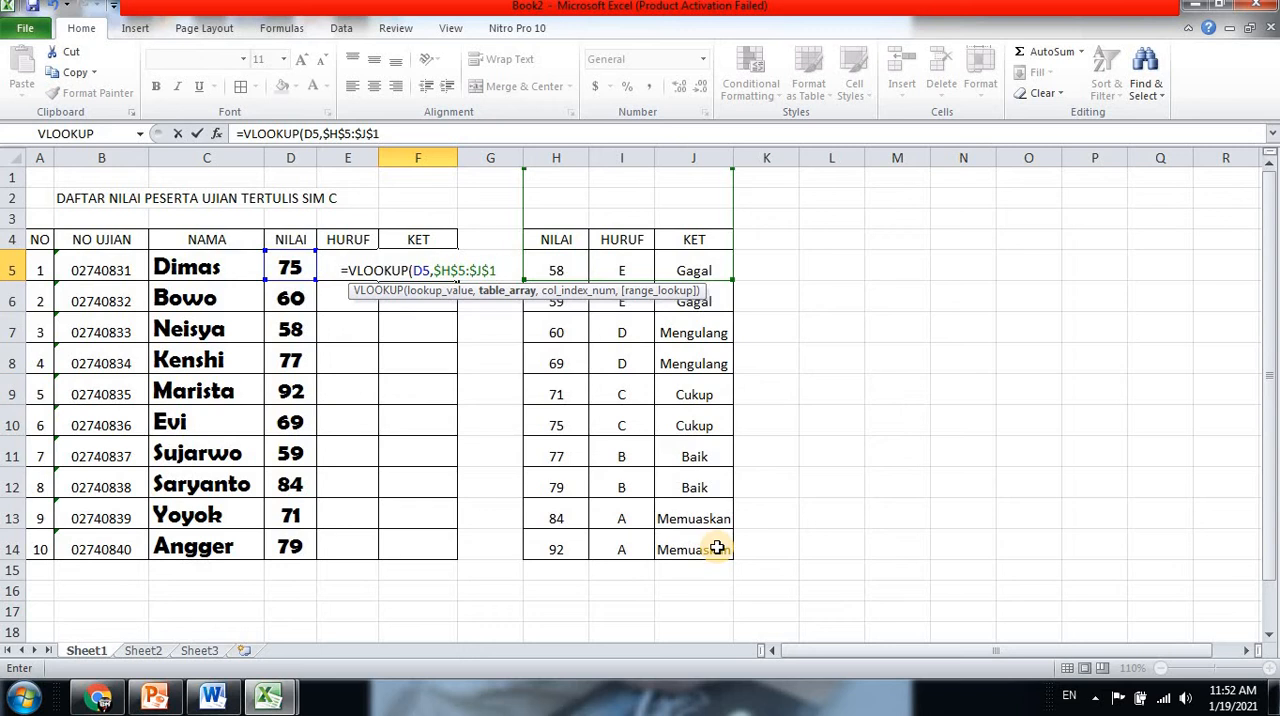
pyautogui.write('4')
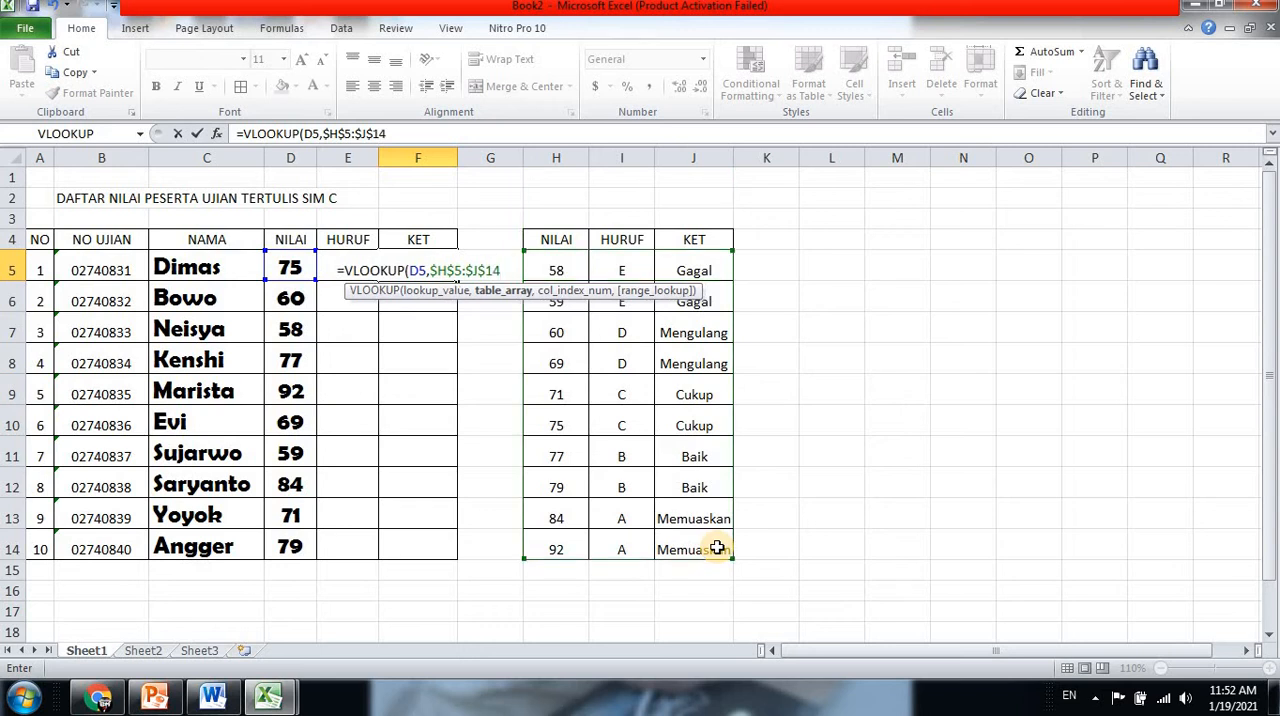
pyautogui.write(',')
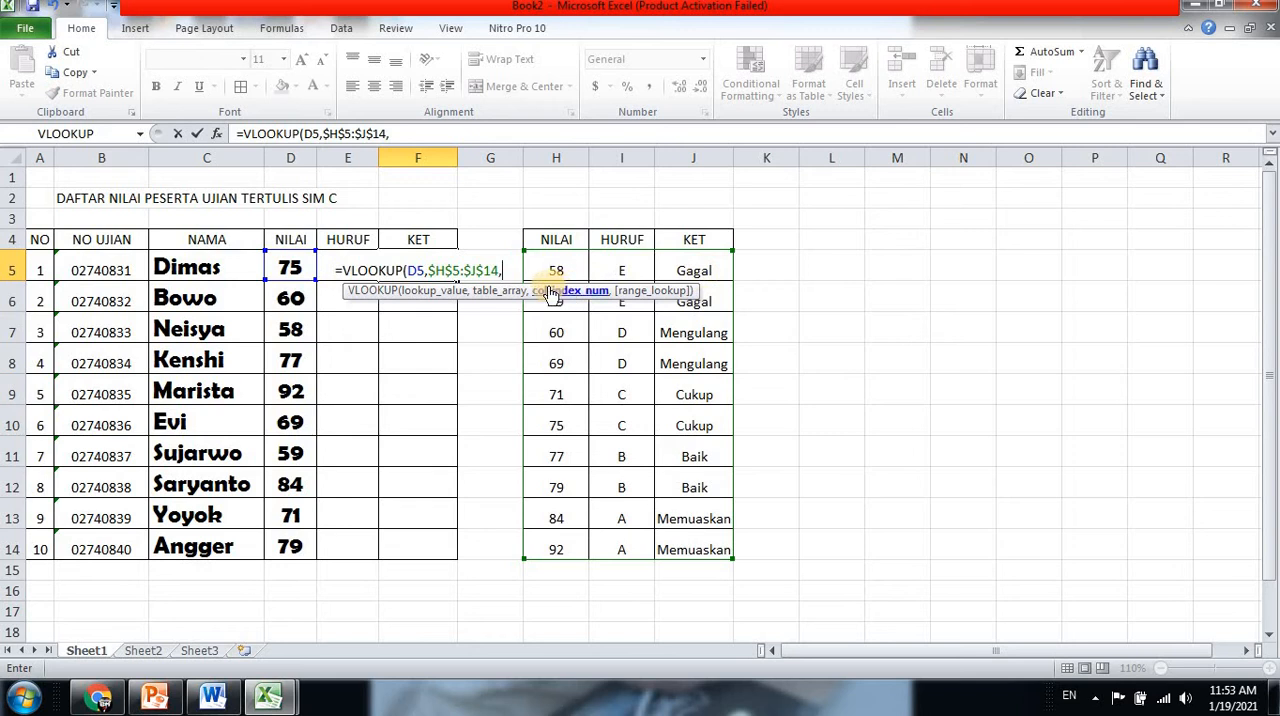
# Complete the F5 formula with column index 3 and FALSE for an exact match
pyautogui.write('3')
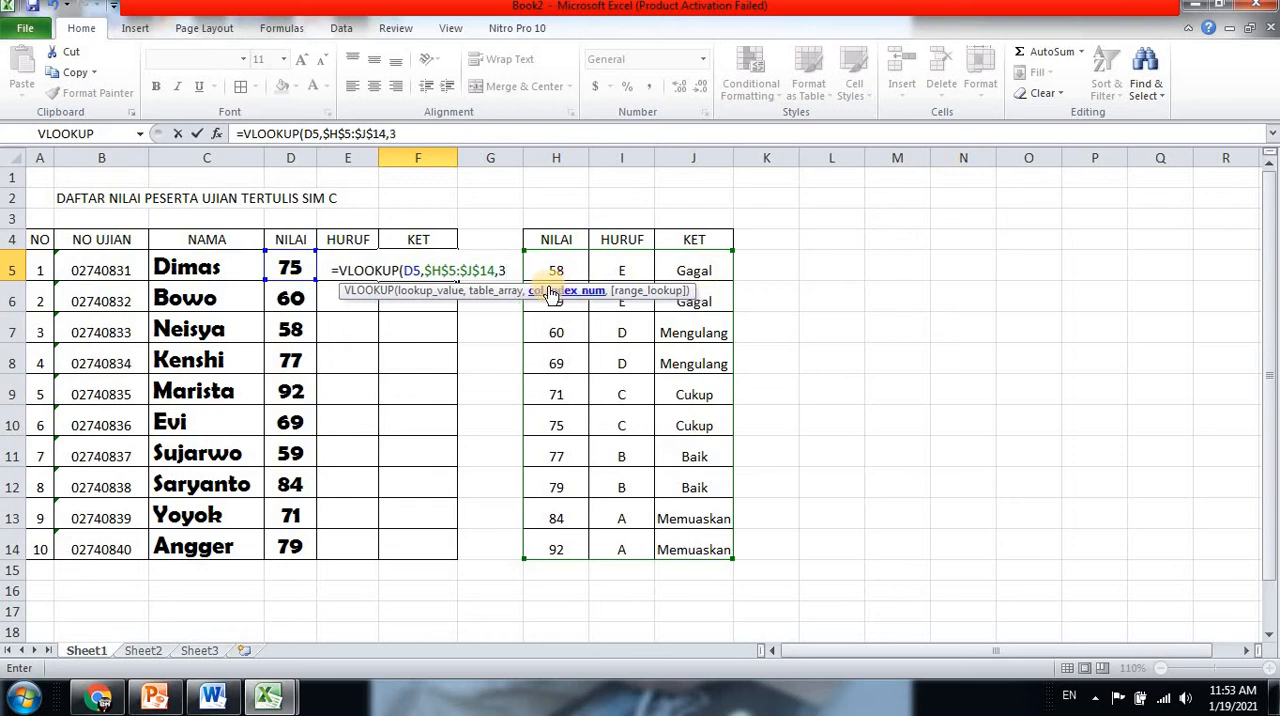
pyautogui.write(',FAL')
pyautogui.write('SE')
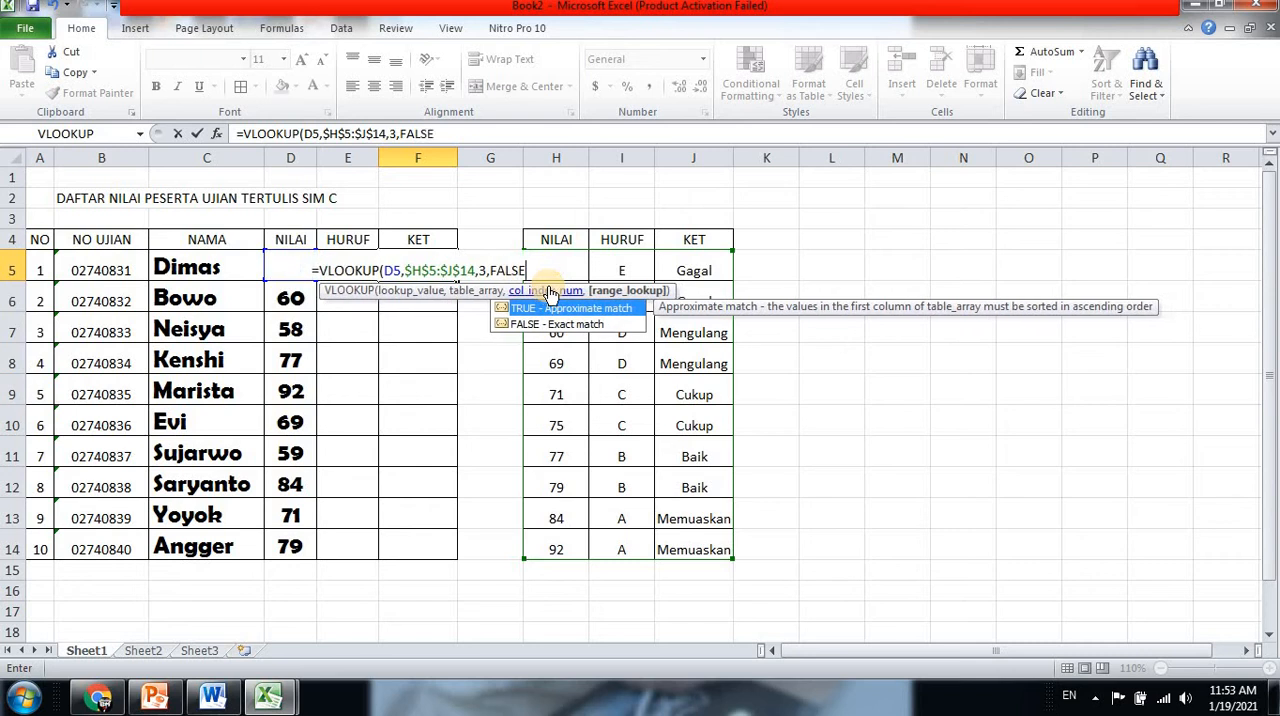
pyautogui.write(')')
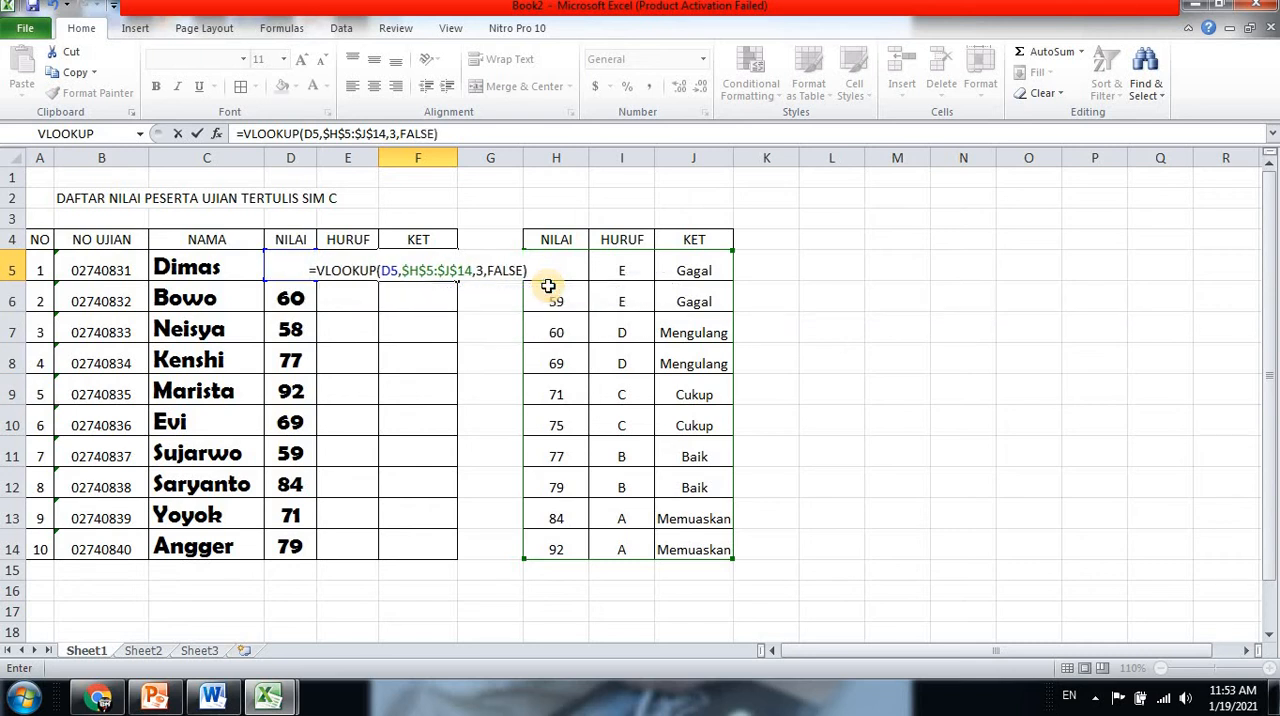
pyautogui.press('Return')
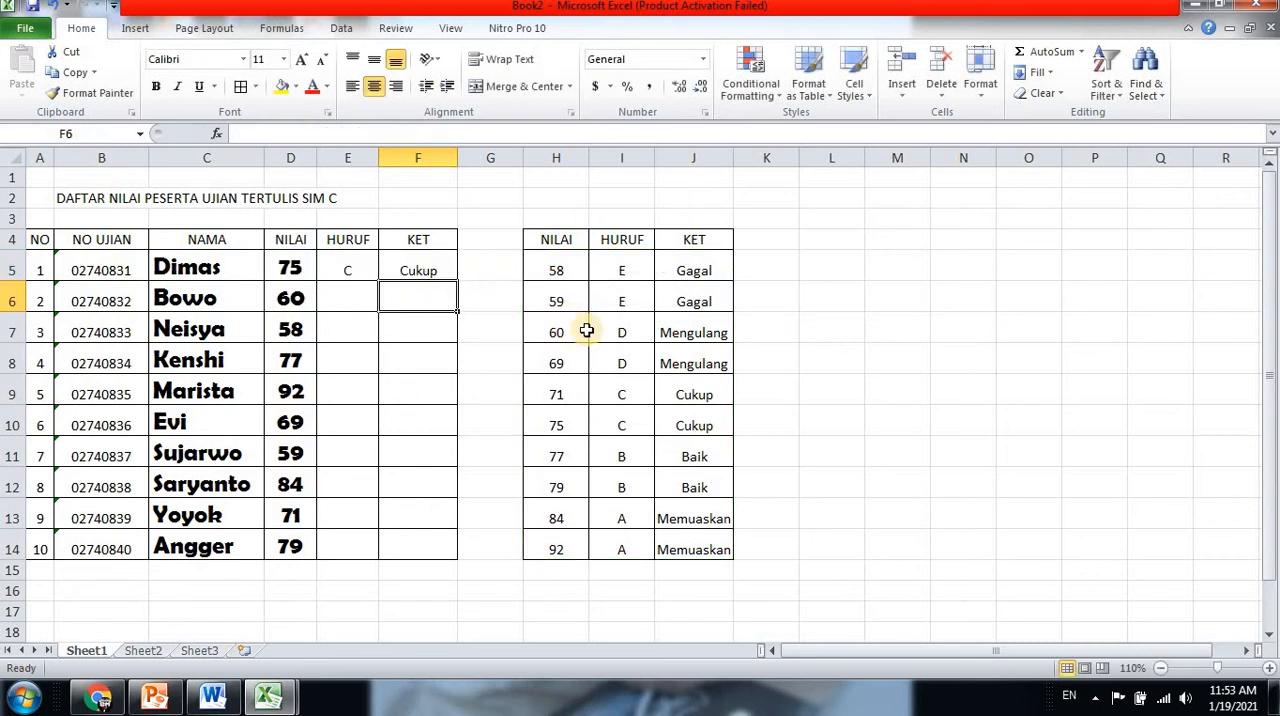
# Copy the HURUF formula in E5 and the KET formula in F5 down one row to row 6
pyautogui.click(360, 270)
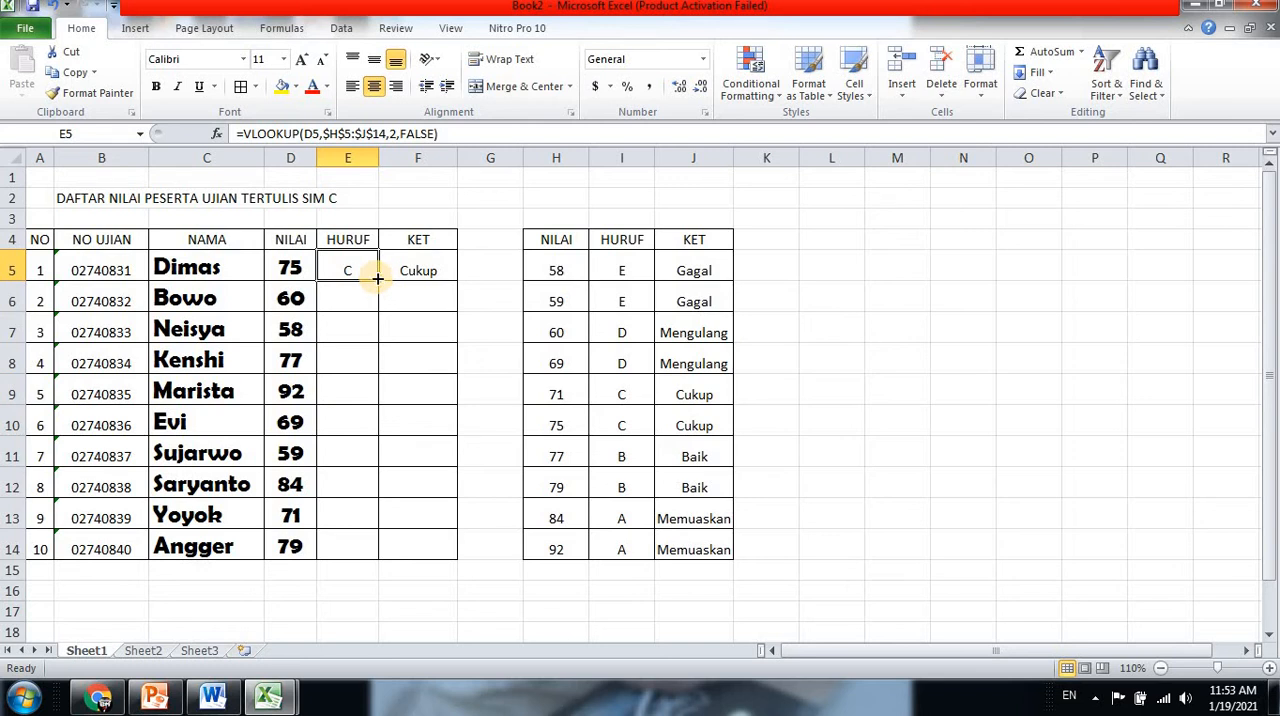
pyautogui.moveTo(377, 280); pyautogui.dragTo(380, 313)
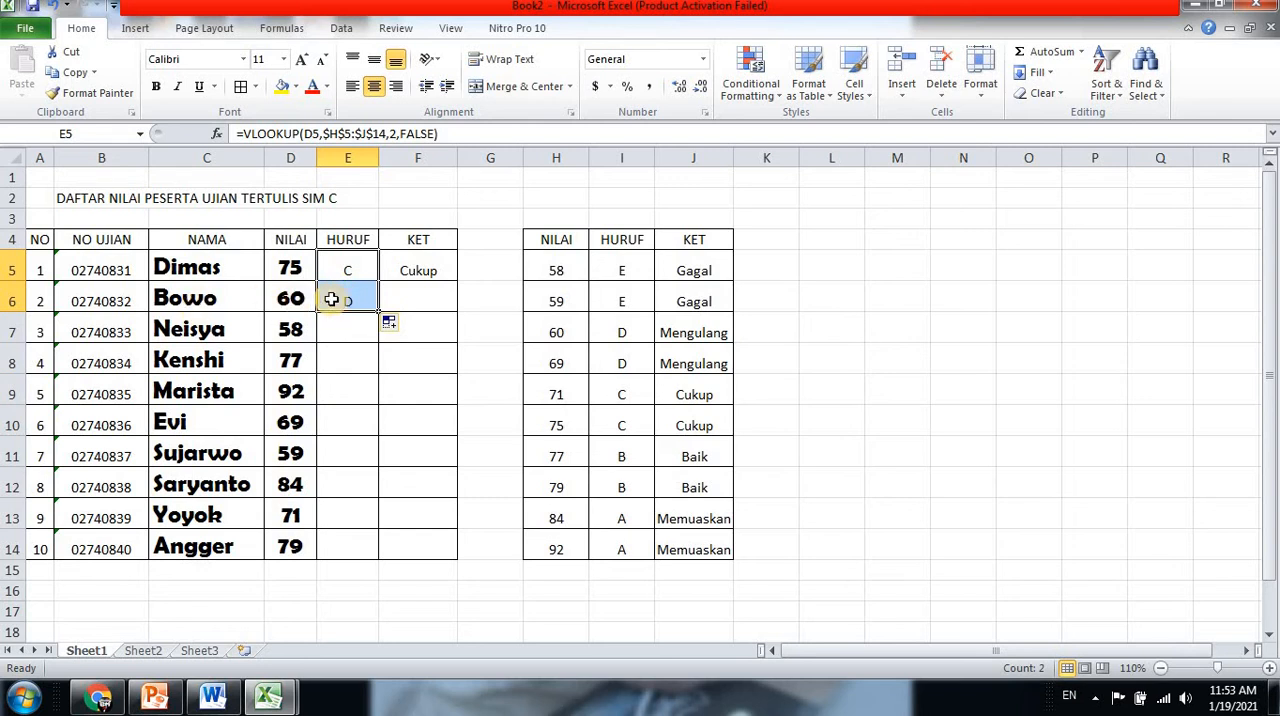
pyautogui.click(440, 270)
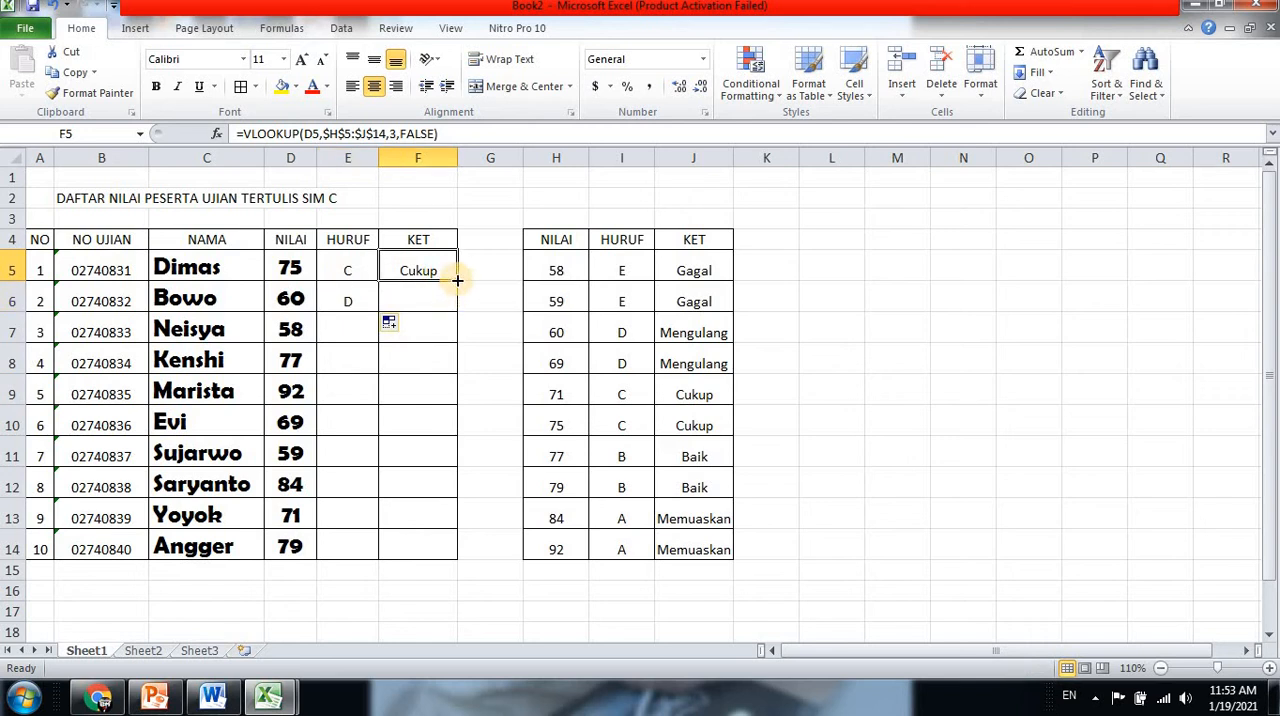
pyautogui.moveTo(457, 281); pyautogui.dragTo(452, 310)
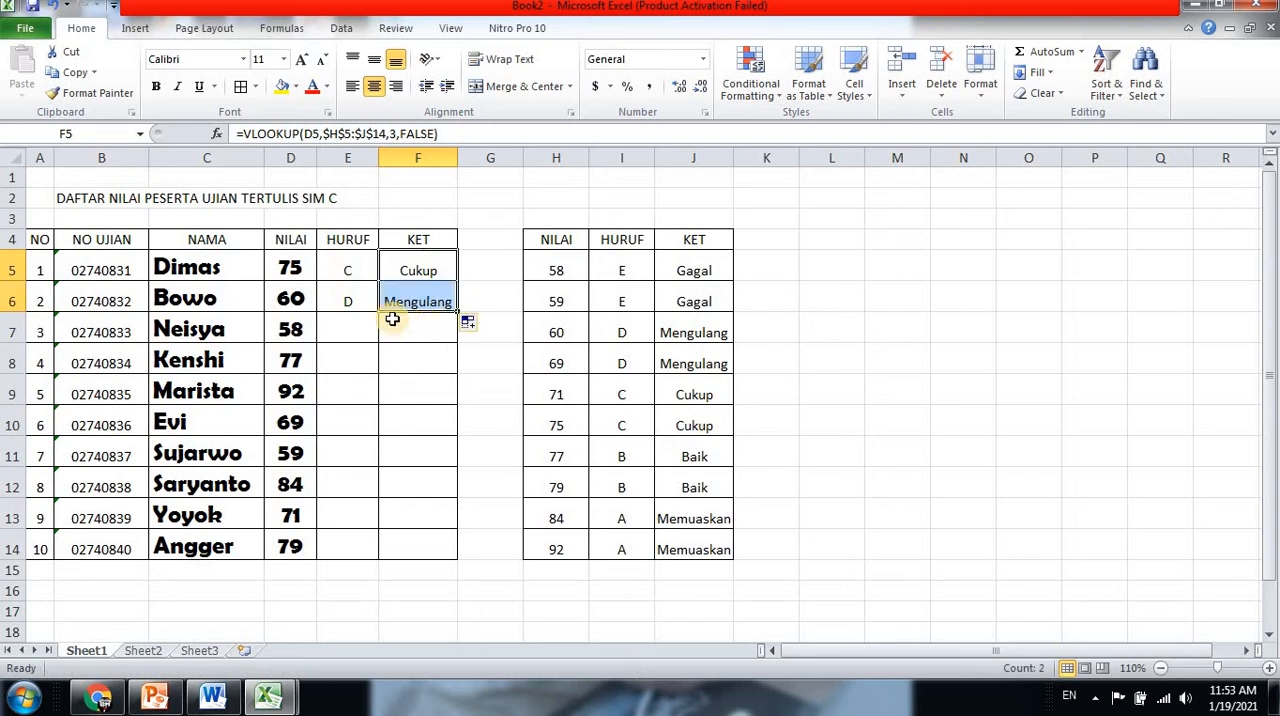
# Fill the HURUF formula from E6 down to E14, the last participant row
pyautogui.click(340, 300)
pyautogui.moveTo(380, 313); pyautogui.dragTo(363, 553)
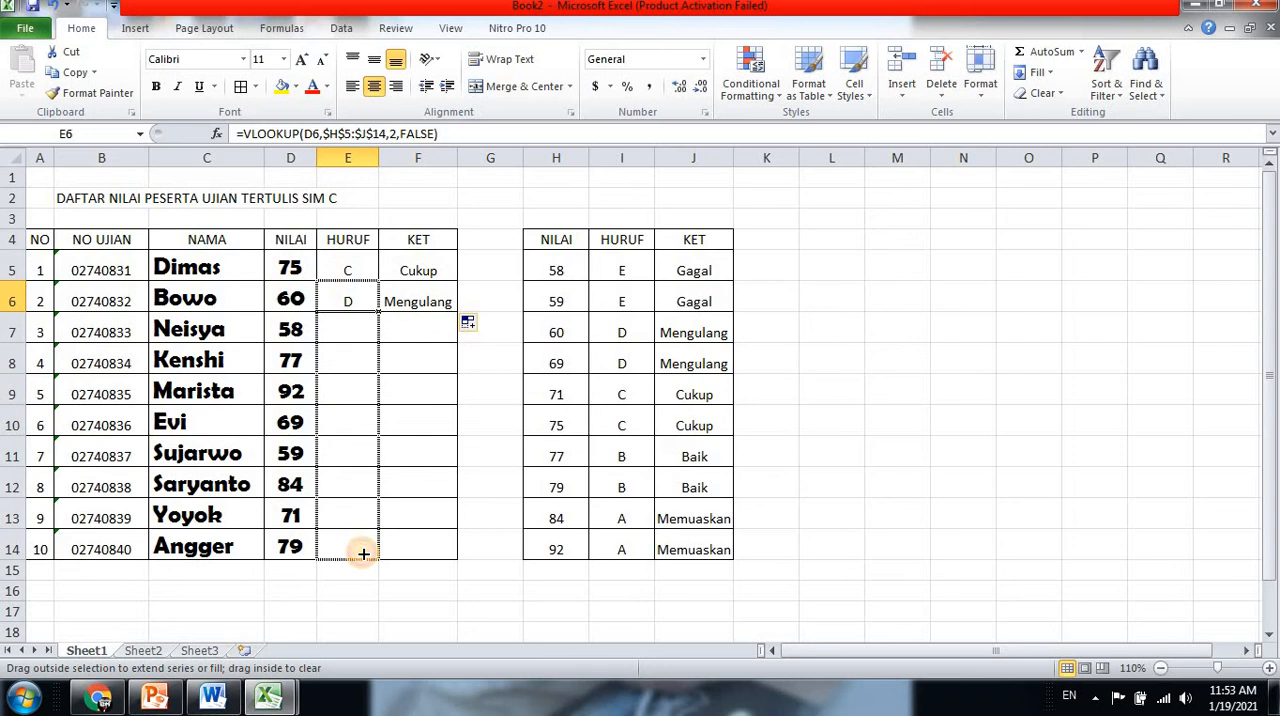
pyautogui.moveTo(363, 553); pyautogui.dragTo(362, 552)
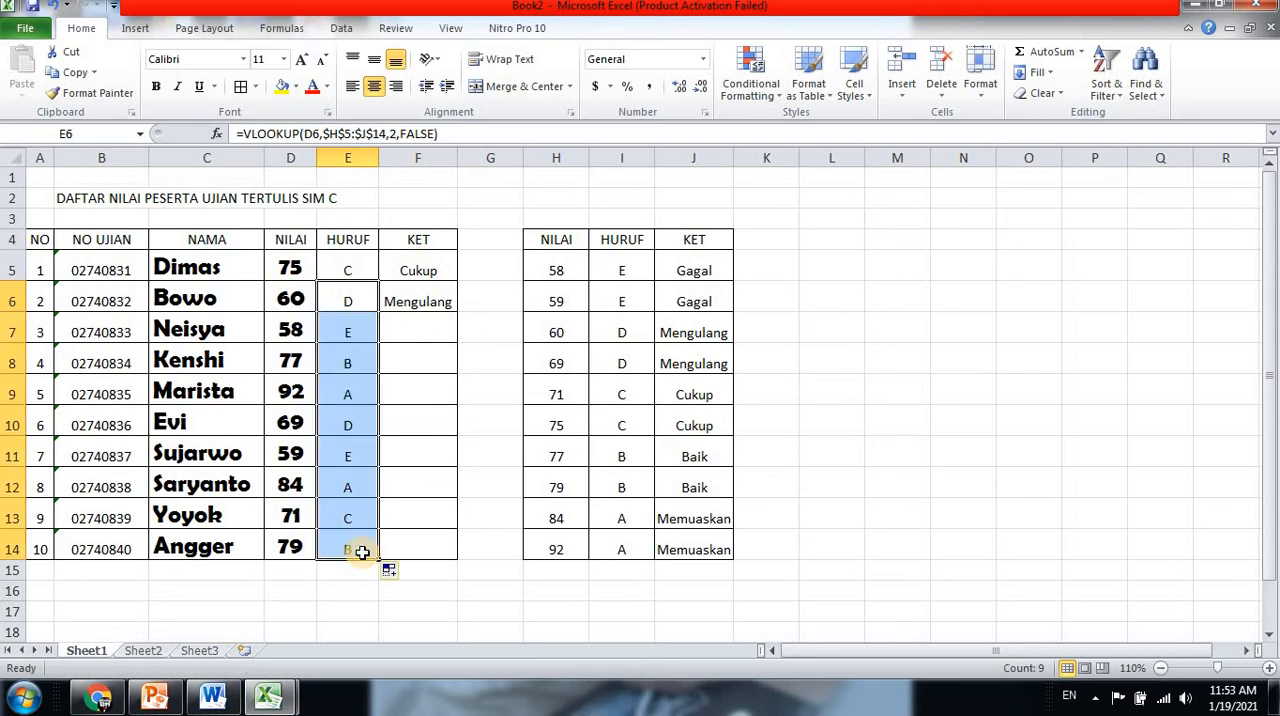
# Fill the KET formula from F6 down to F14 and deselect the range
pyautogui.click(435, 303)
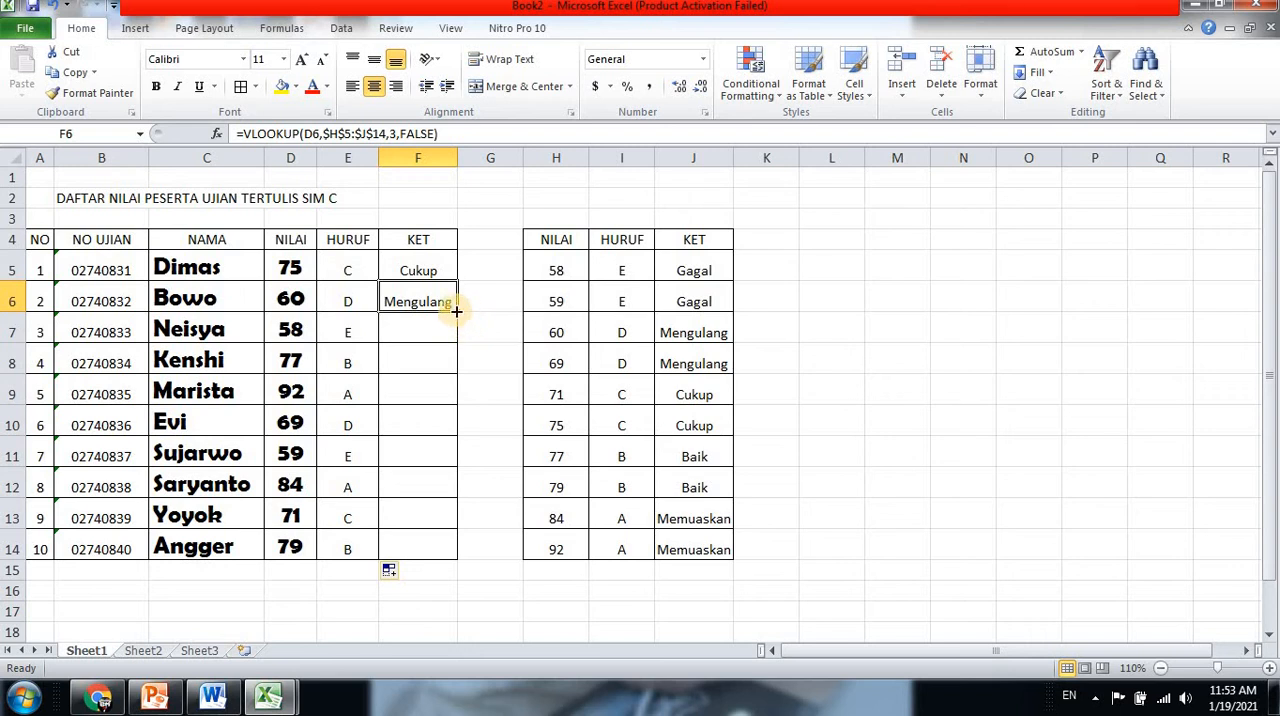
pyautogui.moveTo(456, 311); pyautogui.dragTo(455, 343)
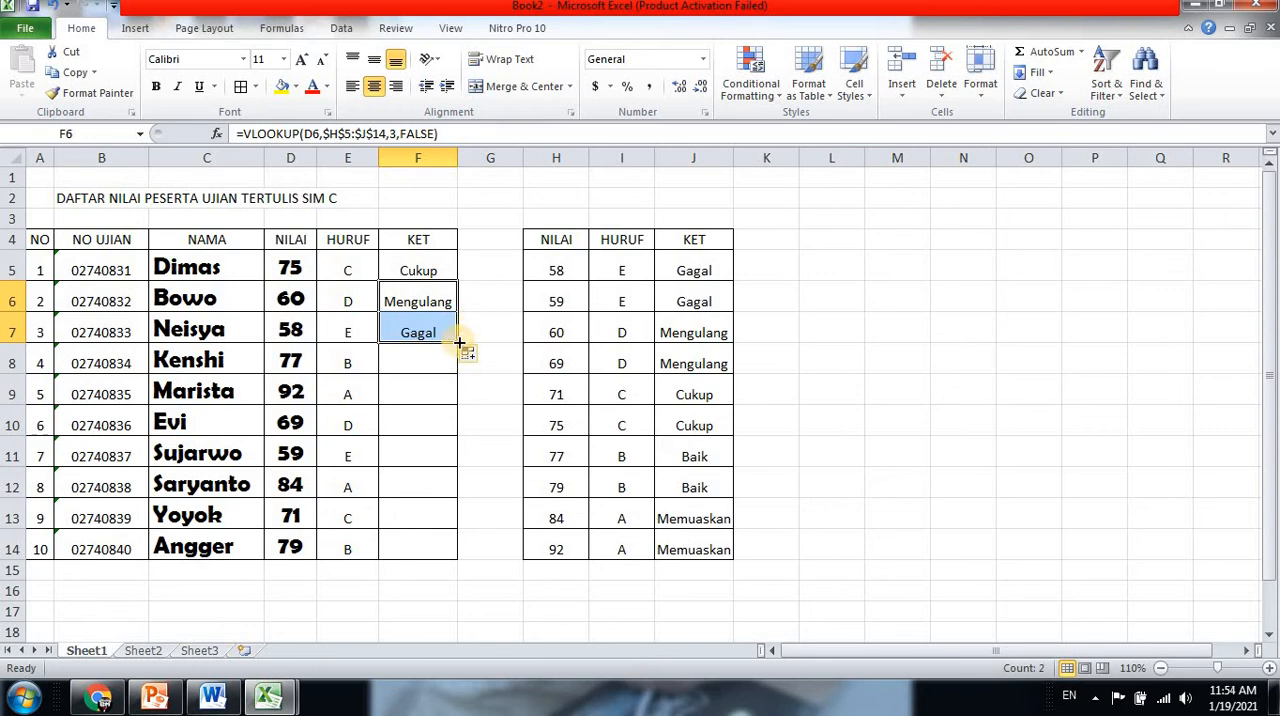
pyautogui.moveTo(458, 345); pyautogui.dragTo(452, 558)
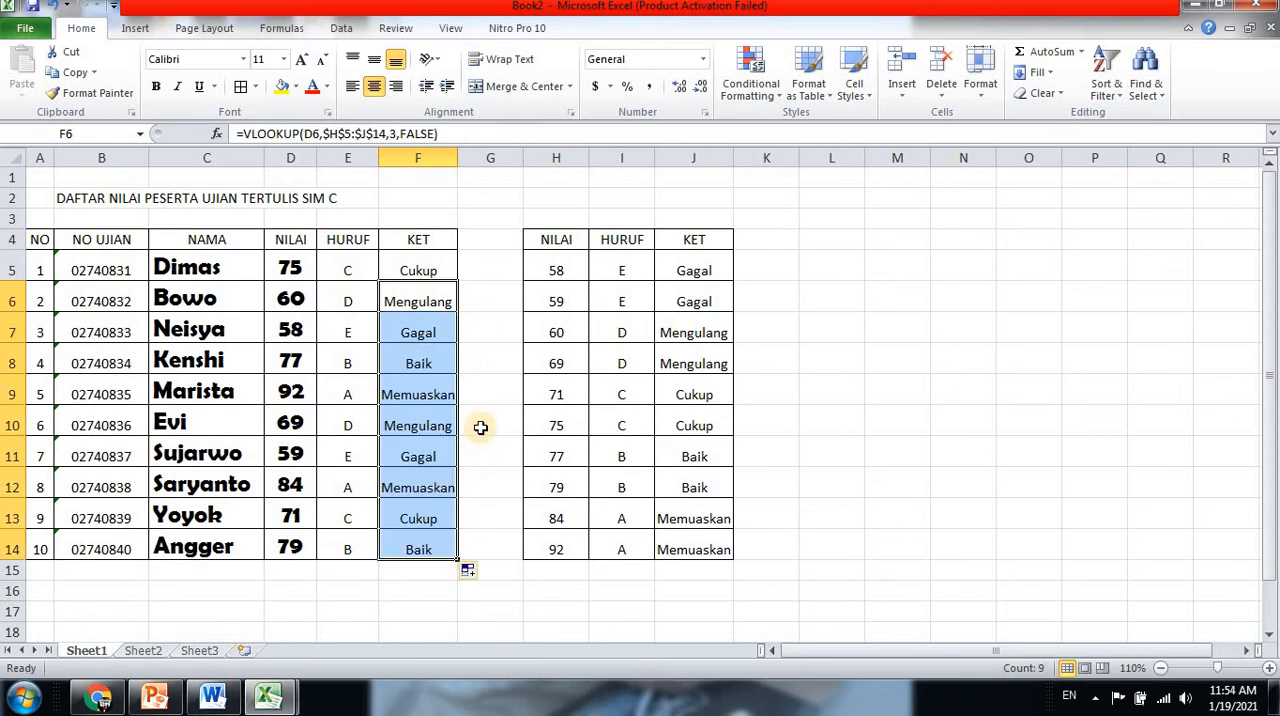
pyautogui.click(482, 427)
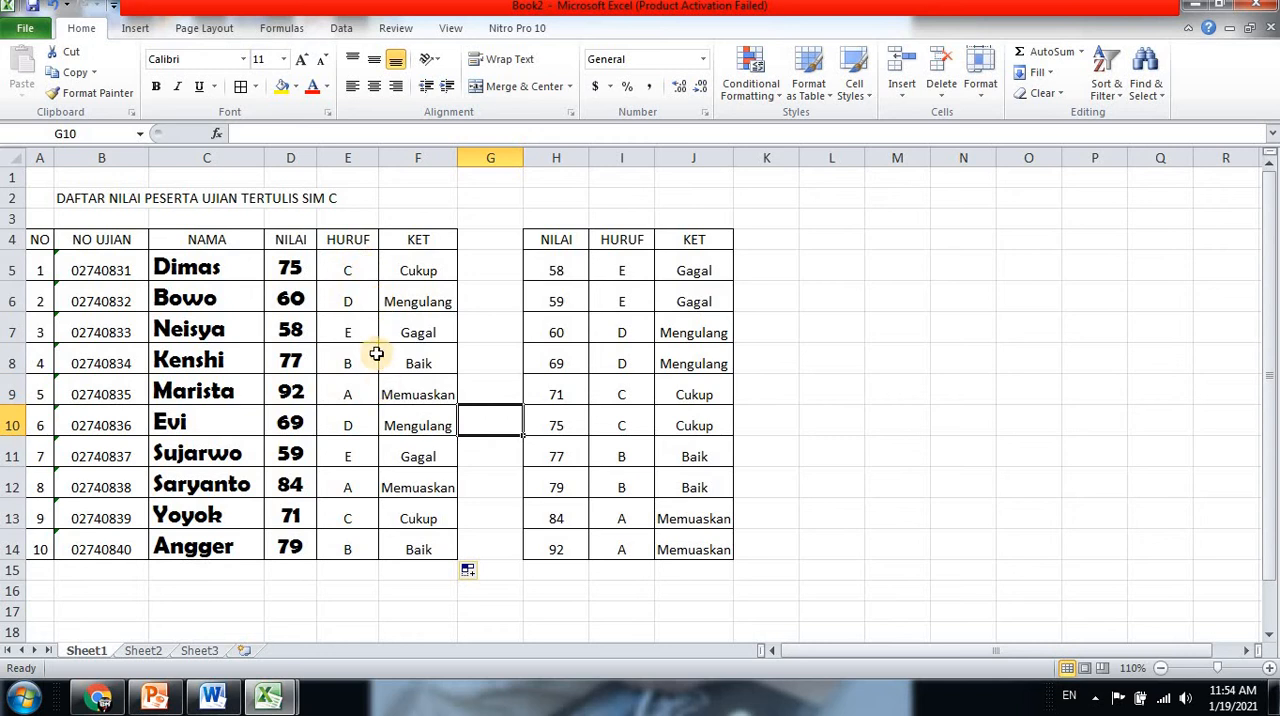
# Enter the title TABEL BANTU / TABLE ARRAY in H2 above the lookup table
pyautogui.click(583, 206)
pyautogui.write('TABEL BANTU / TABLE ARRAY')
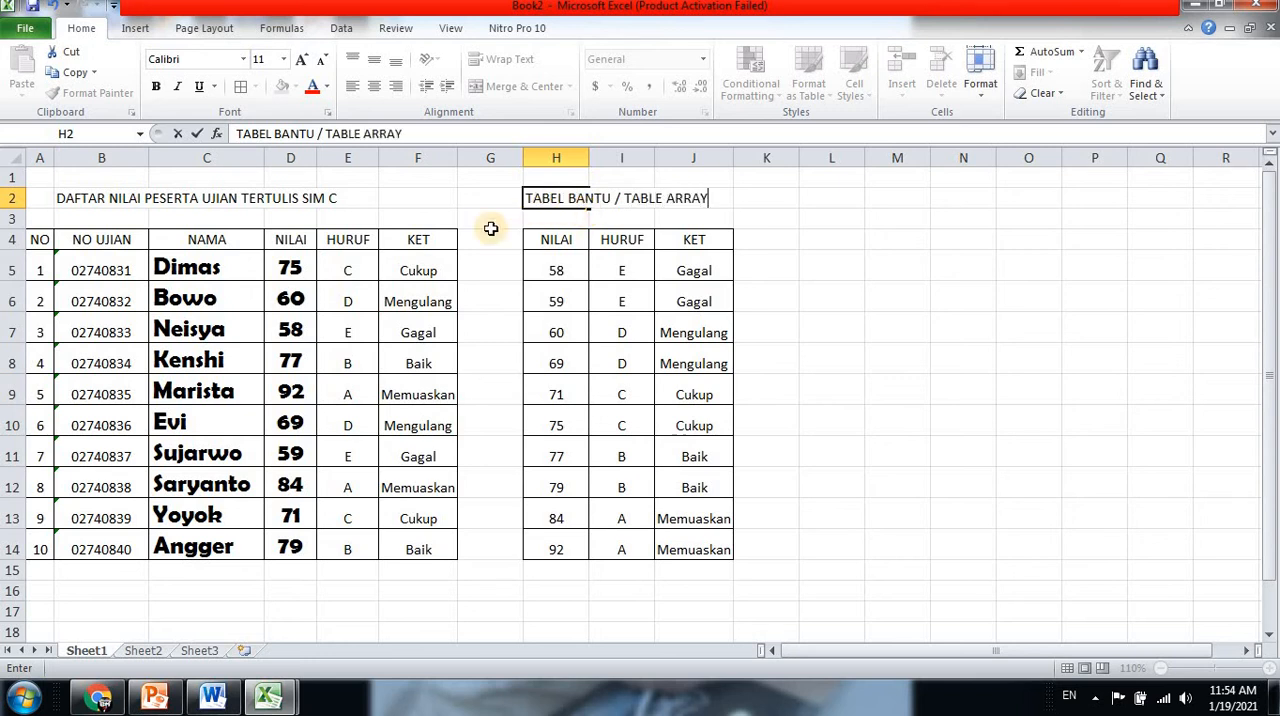
pyautogui.click(490, 220)
# Merge and center the lookup table's title across H2:J2
pyautogui.click(572, 194)
pyautogui.moveTo(572, 194); pyautogui.dragTo(700, 198)
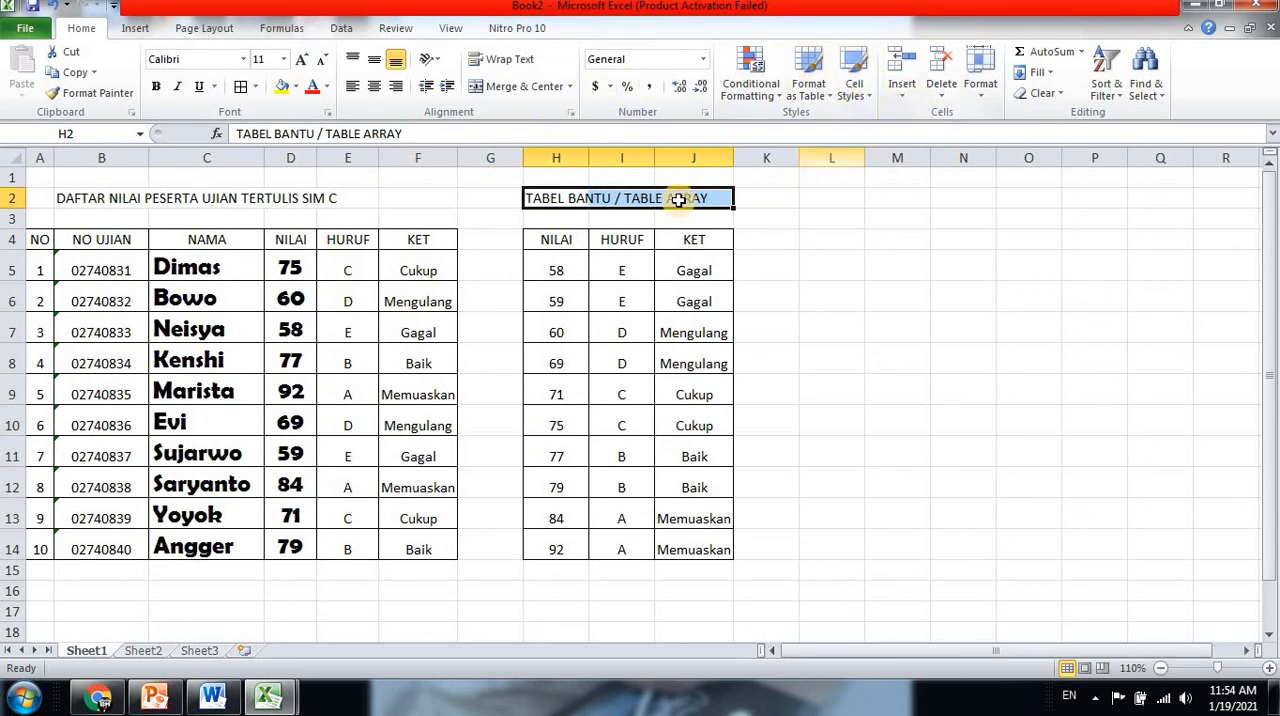
pyautogui.click(512, 88)
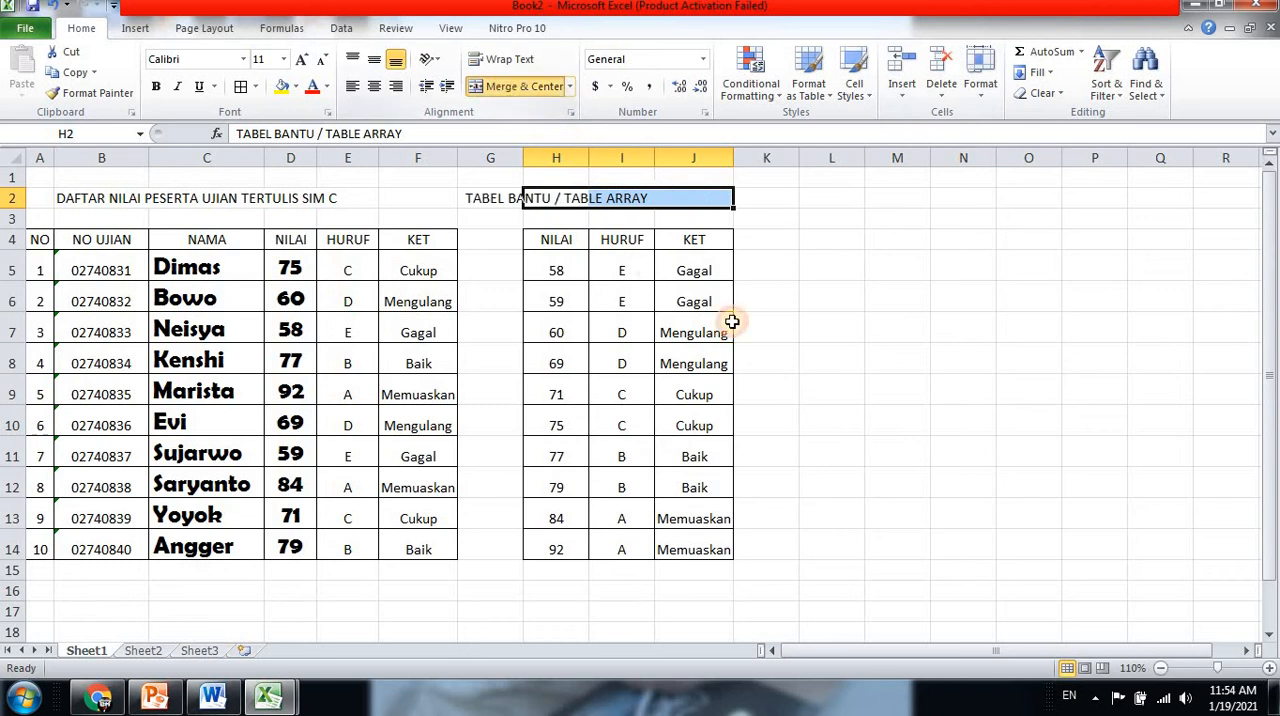
pyautogui.click(766, 241)
pyautogui.click(662, 203)
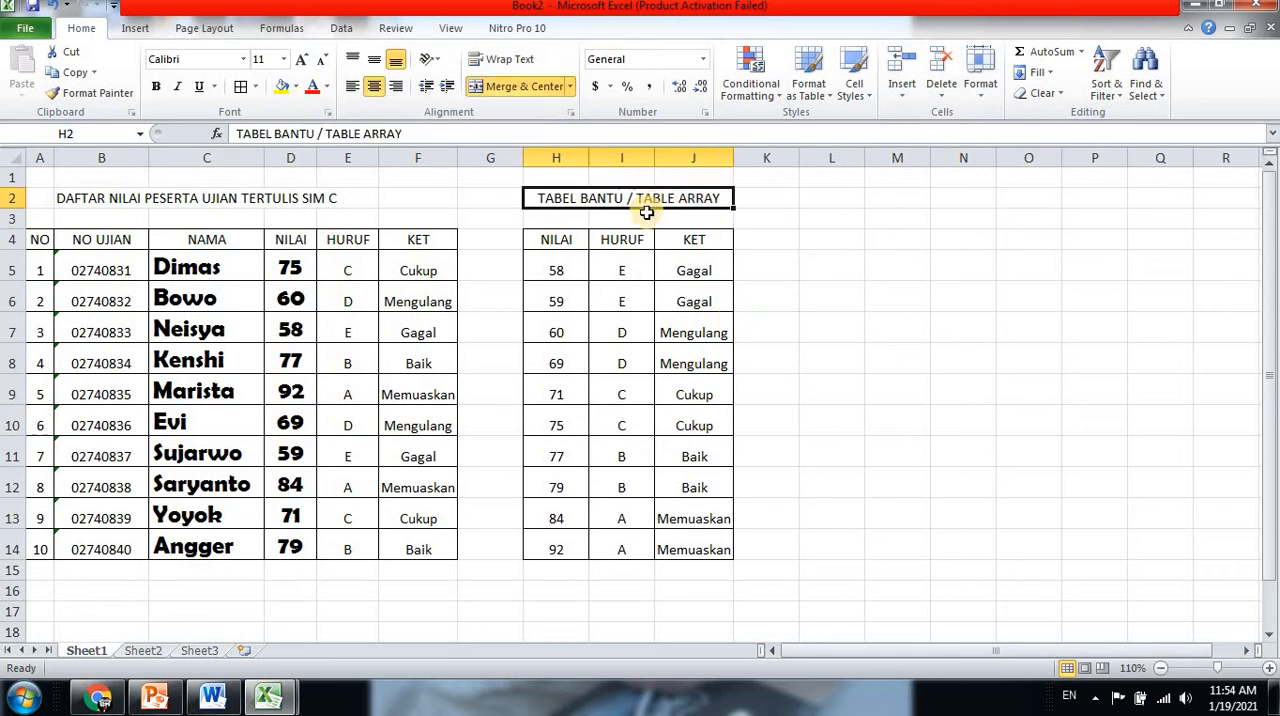
# Merge and center the main table's title DAFTAR NILAI PESERTA UJIAN TERTULIS SIM C across A2:F2
pyautogui.moveTo(43, 196); pyautogui.dragTo(448, 196)
pyautogui.click(512, 86)
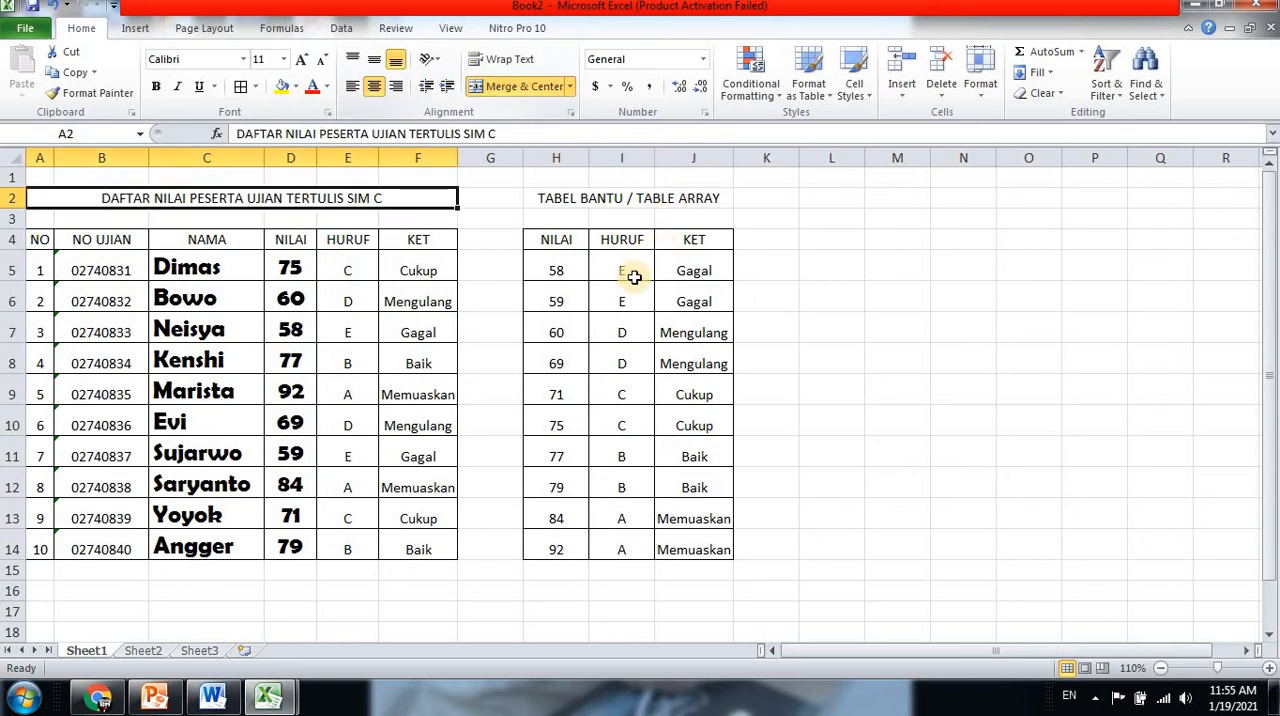
pyautogui.click(508, 274)
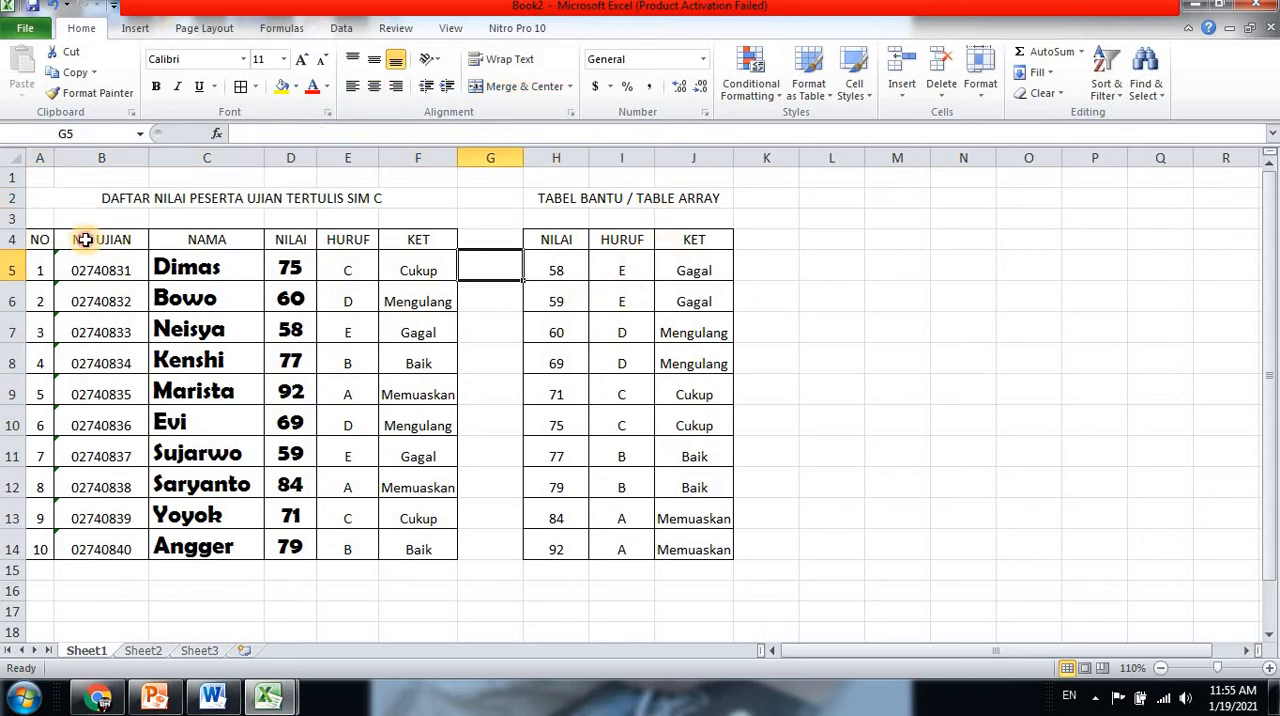
# Fill the header rows of both tables, A4:F4 and H4:J4, with yellow
pyautogui.moveTo(40, 240); pyautogui.dragTo(434, 240)
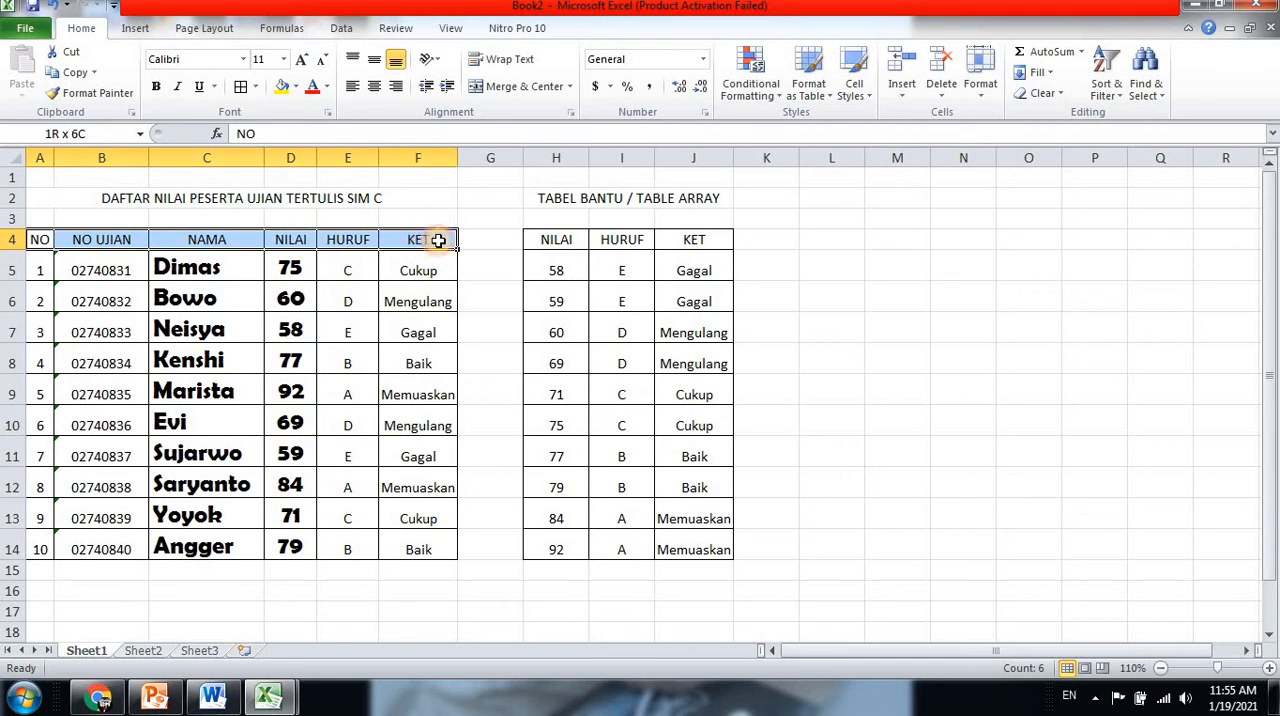
pyautogui.click(296, 88)
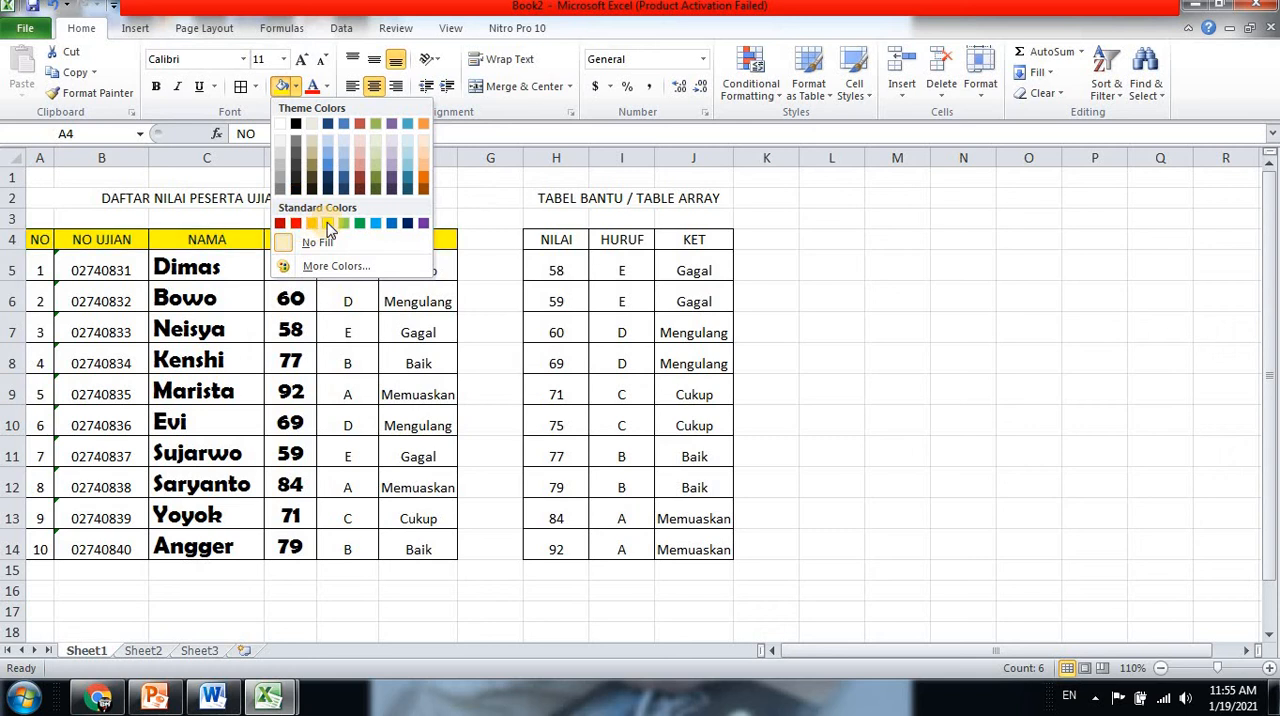
pyautogui.click(326, 222)
pyautogui.moveTo(546, 240); pyautogui.dragTo(692, 240)
pyautogui.click(283, 87)
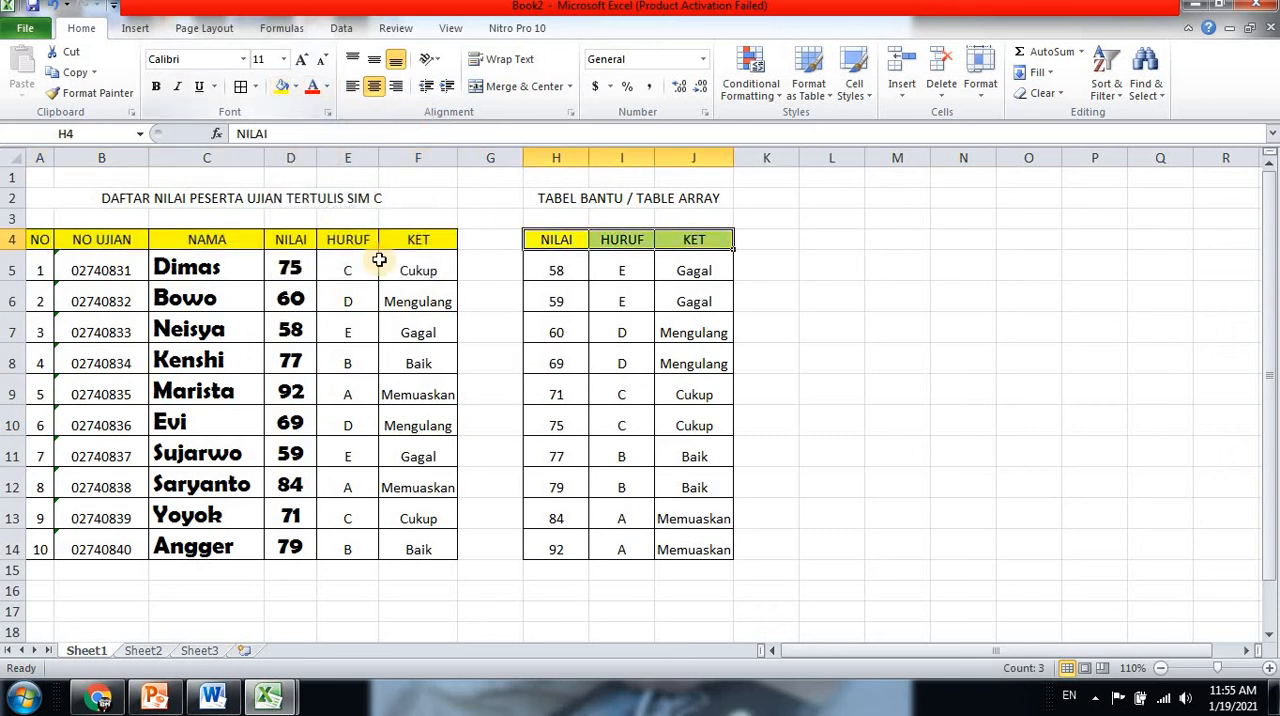
pyautogui.click(482, 275)
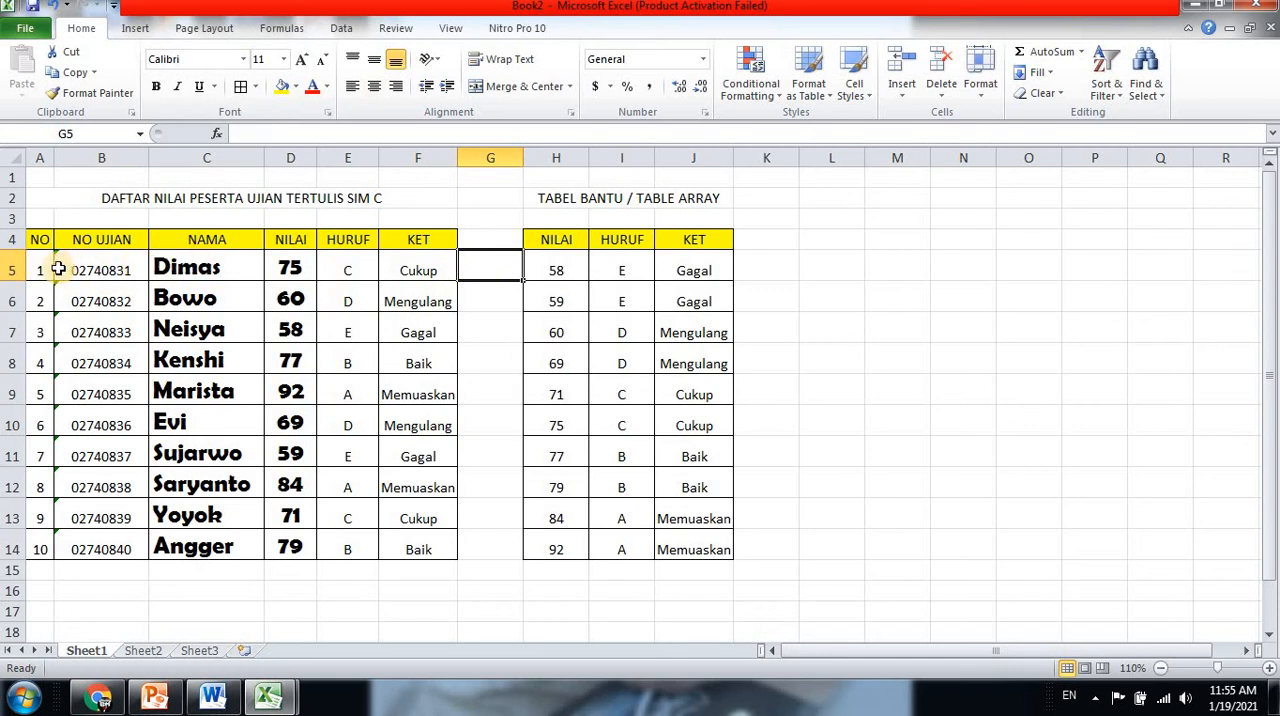
# Fill the row numbers 1 to 10 in A5:A14 of the NO column with orange
pyautogui.moveTo(40, 270); pyautogui.dragTo(40, 540)
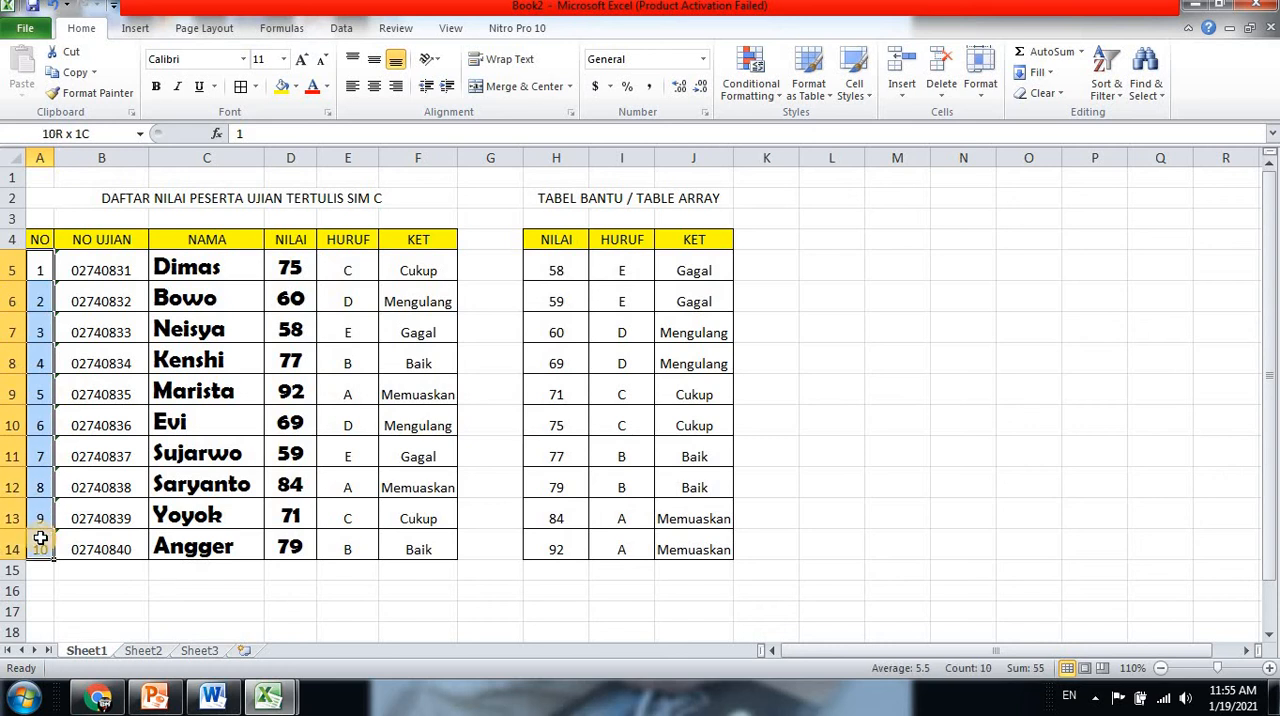
pyautogui.click(295, 87)
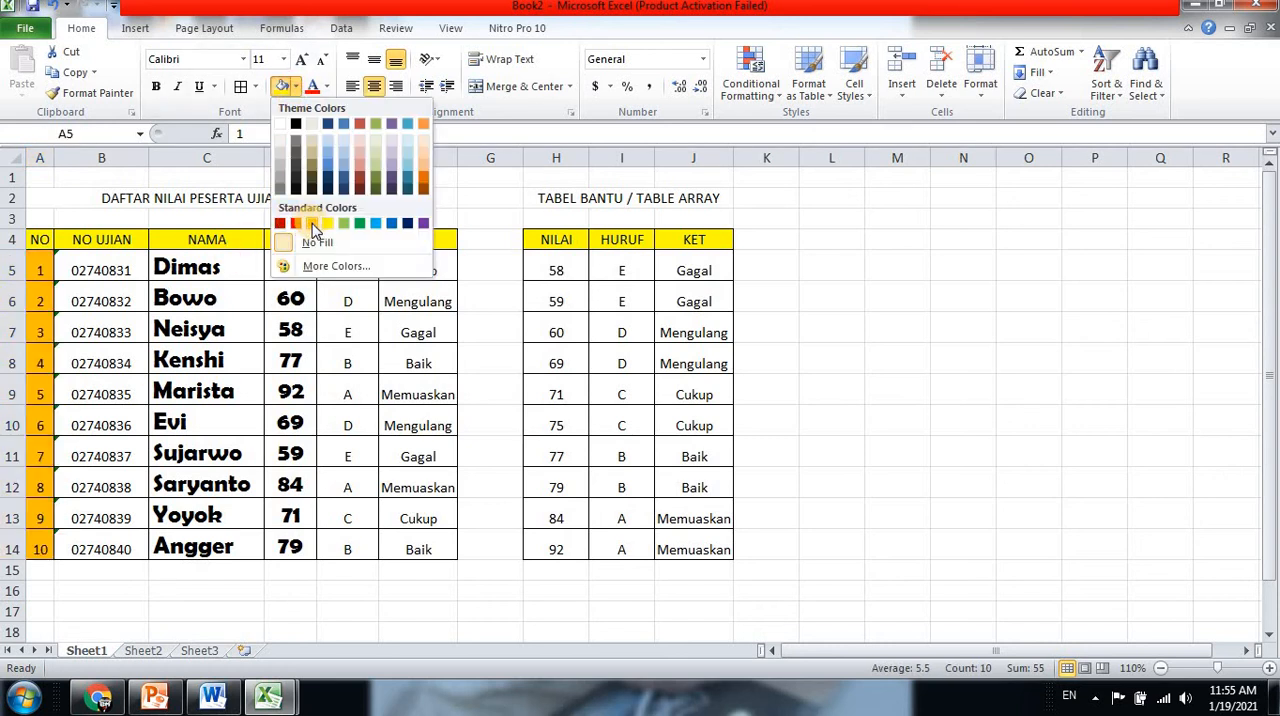
pyautogui.click(327, 223)
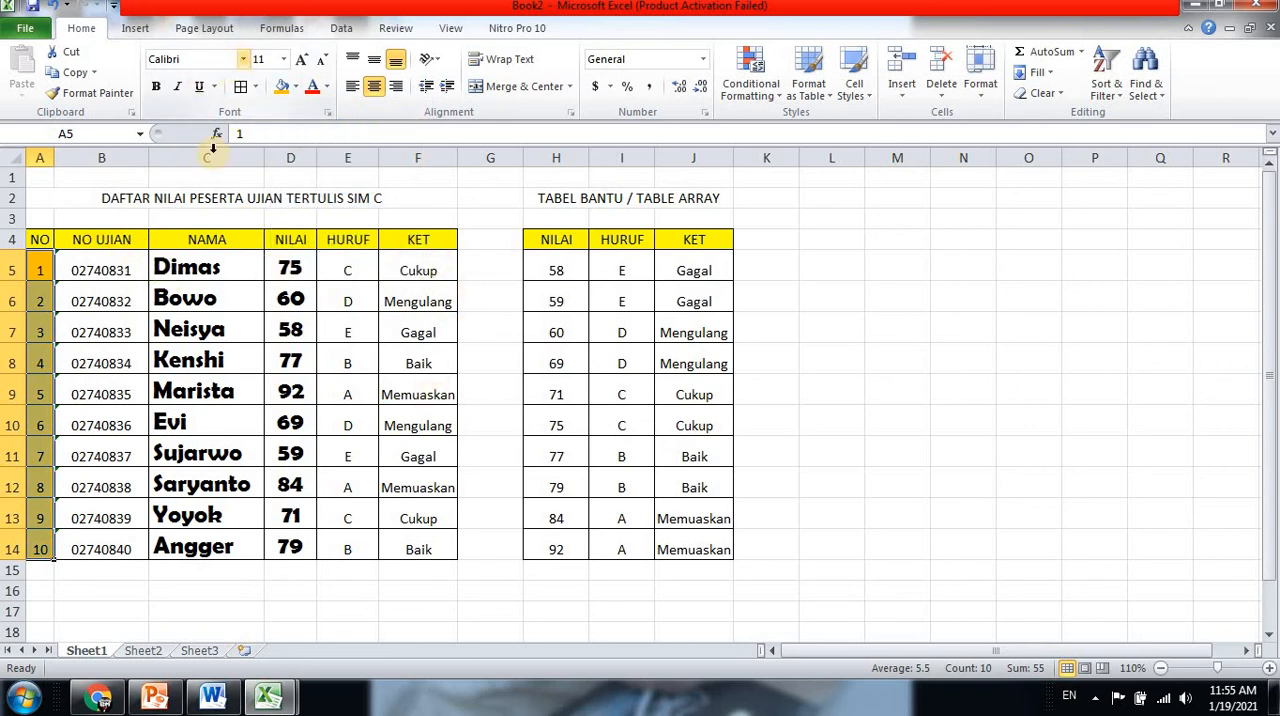
# Change the font of the names in C5:C14 to Bodoni MT Poster Compressed
pyautogui.moveTo(192, 268); pyautogui.dragTo(211, 548)
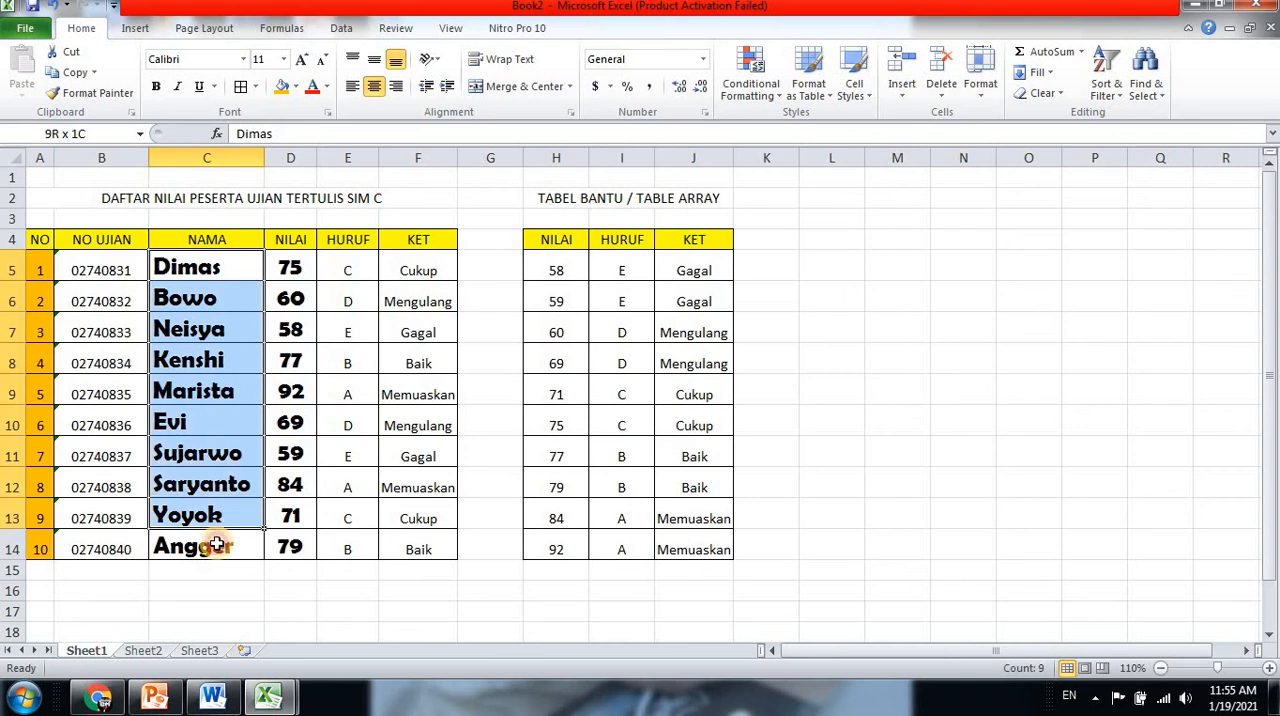
pyautogui.click(243, 60)
pyautogui.scroll(-5, 310, 215)
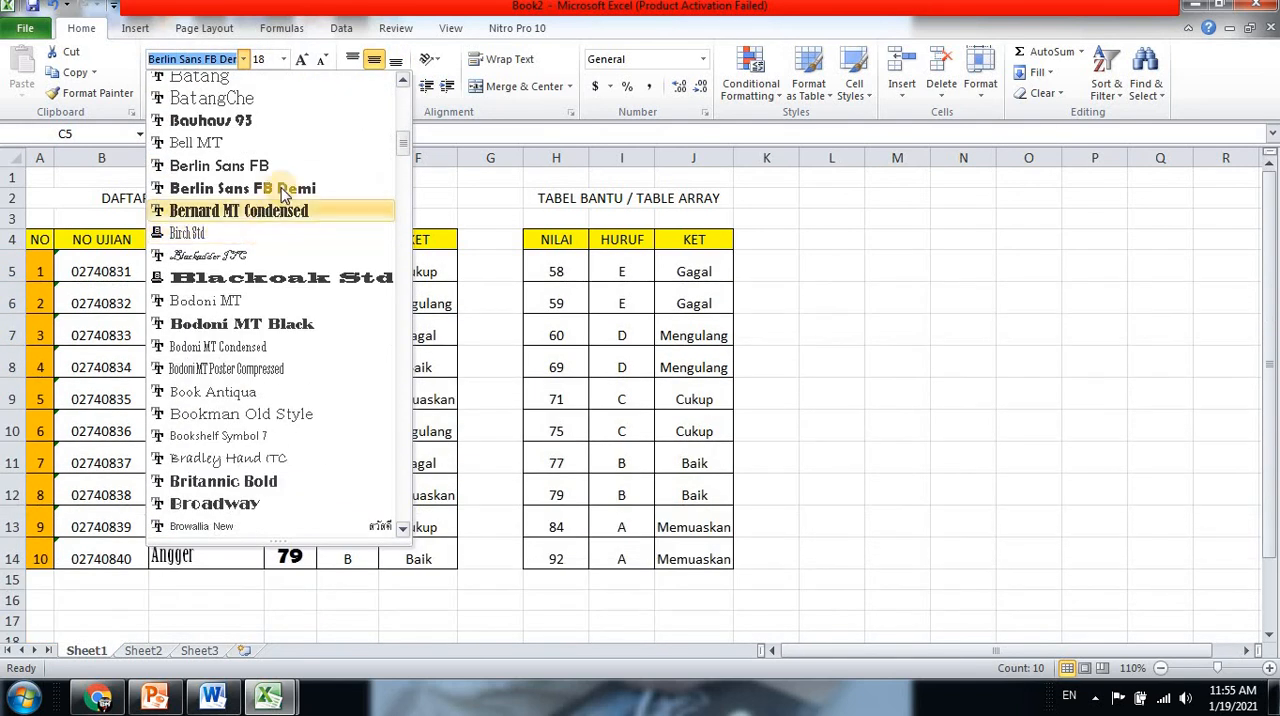
pyautogui.click(280, 188)
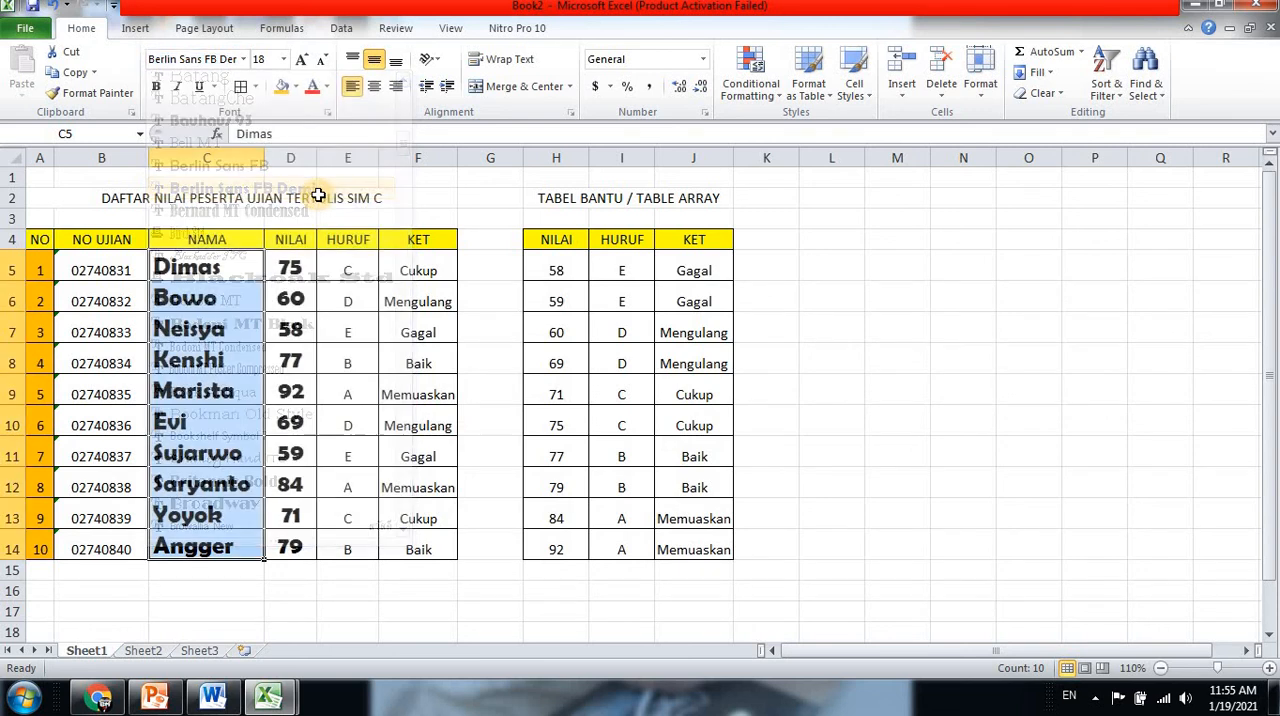
pyautogui.click(243, 60)
pyautogui.scroll(-6, 260, 226)
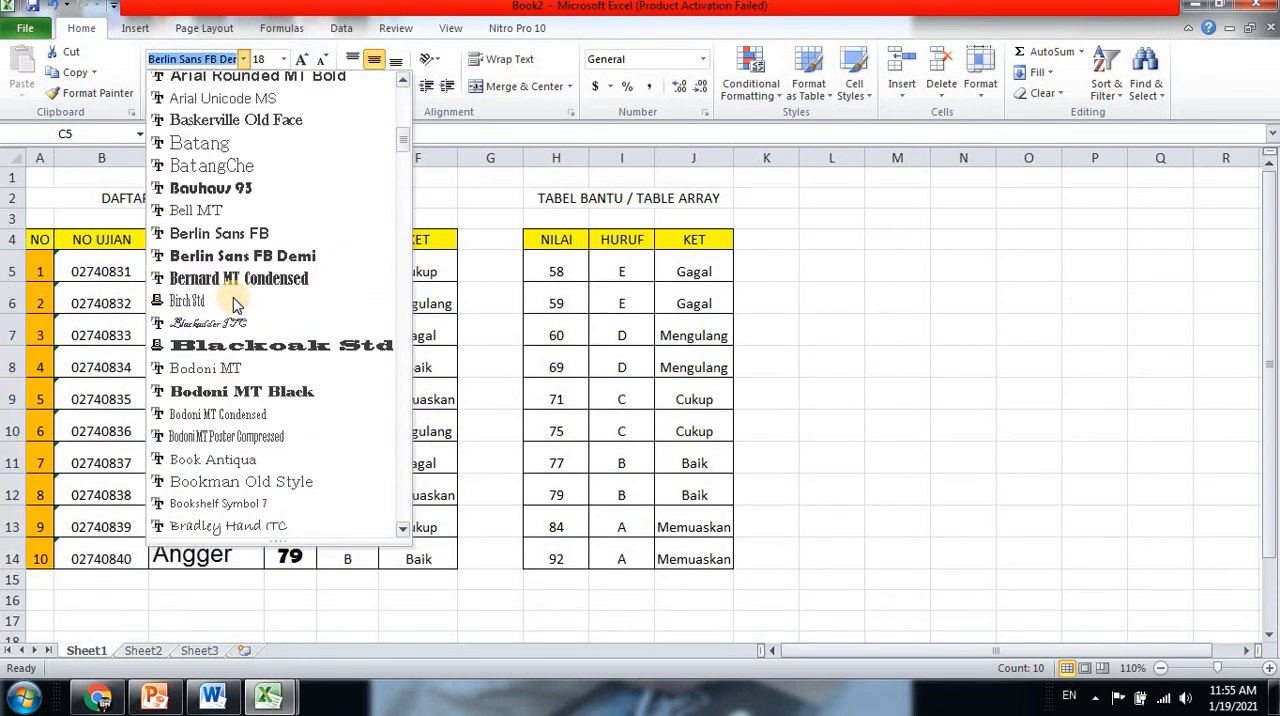
pyautogui.click(290, 289)
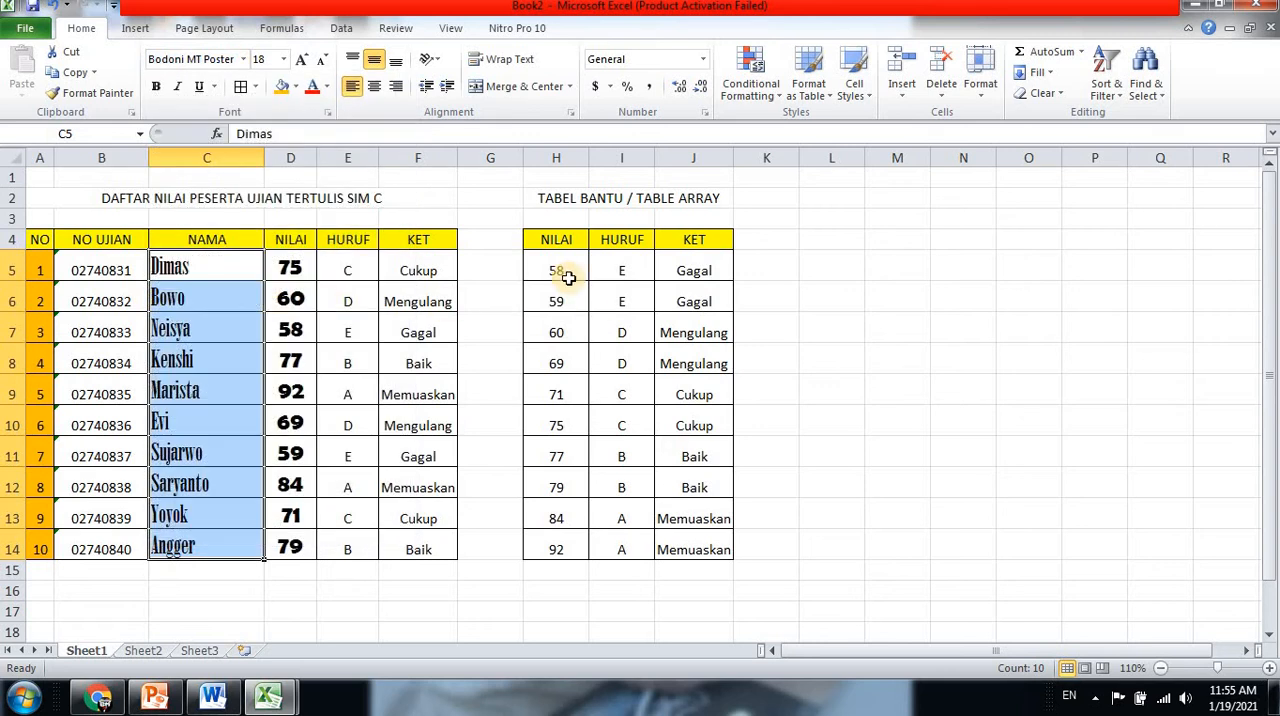
# Fill the lookup table's data cells H5:J14 with yellow
pyautogui.click(543, 197)
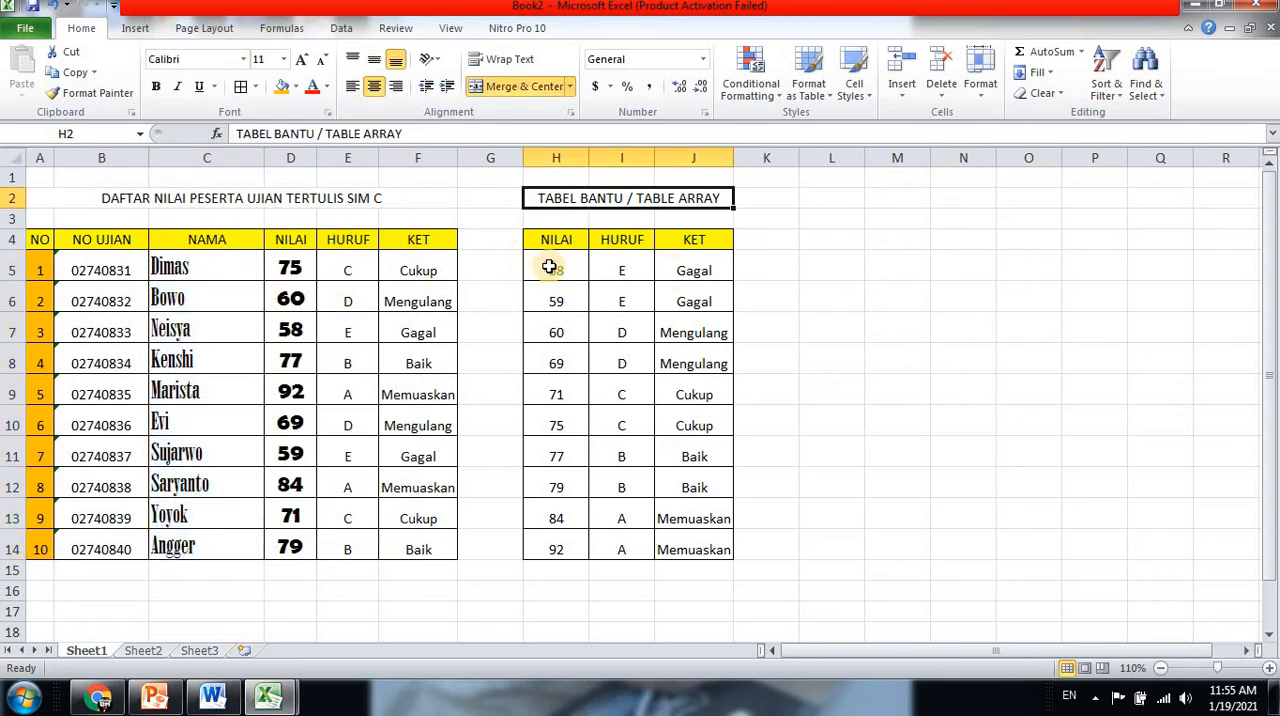
pyautogui.moveTo(540, 270); pyautogui.dragTo(690, 550)
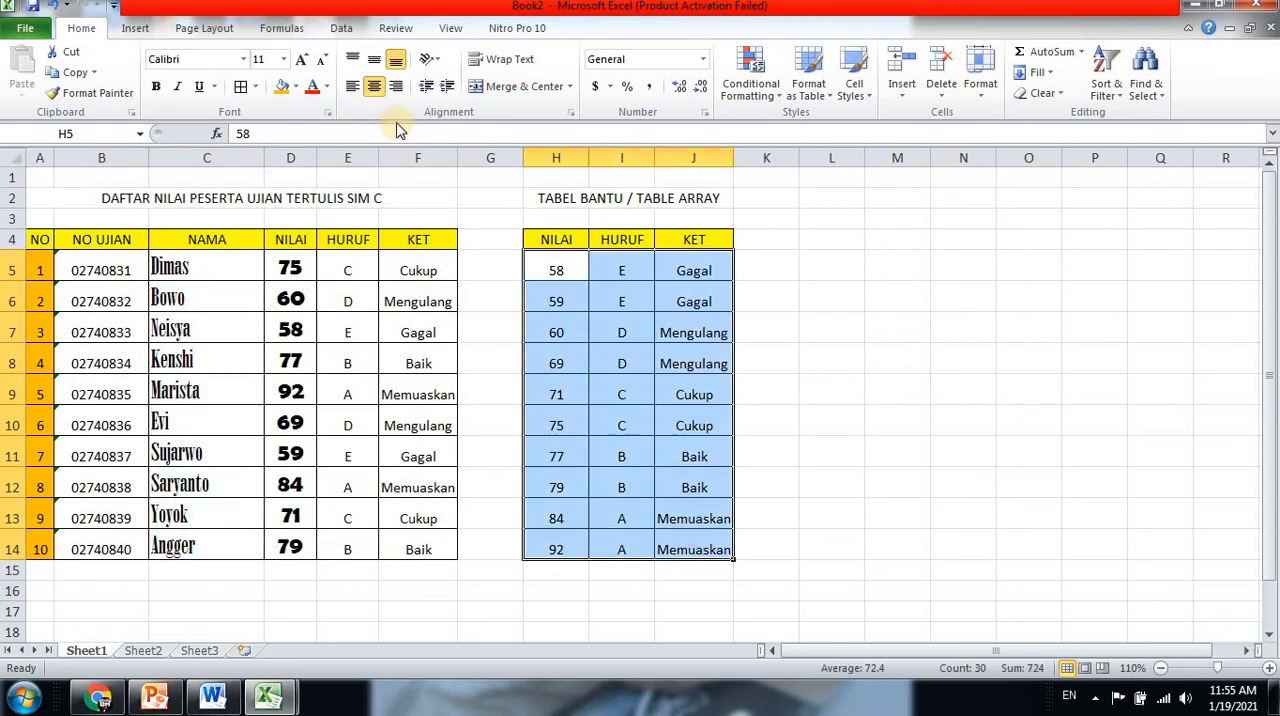
pyautogui.click(296, 86)
pyautogui.click(344, 223)
pyautogui.click(829, 289)
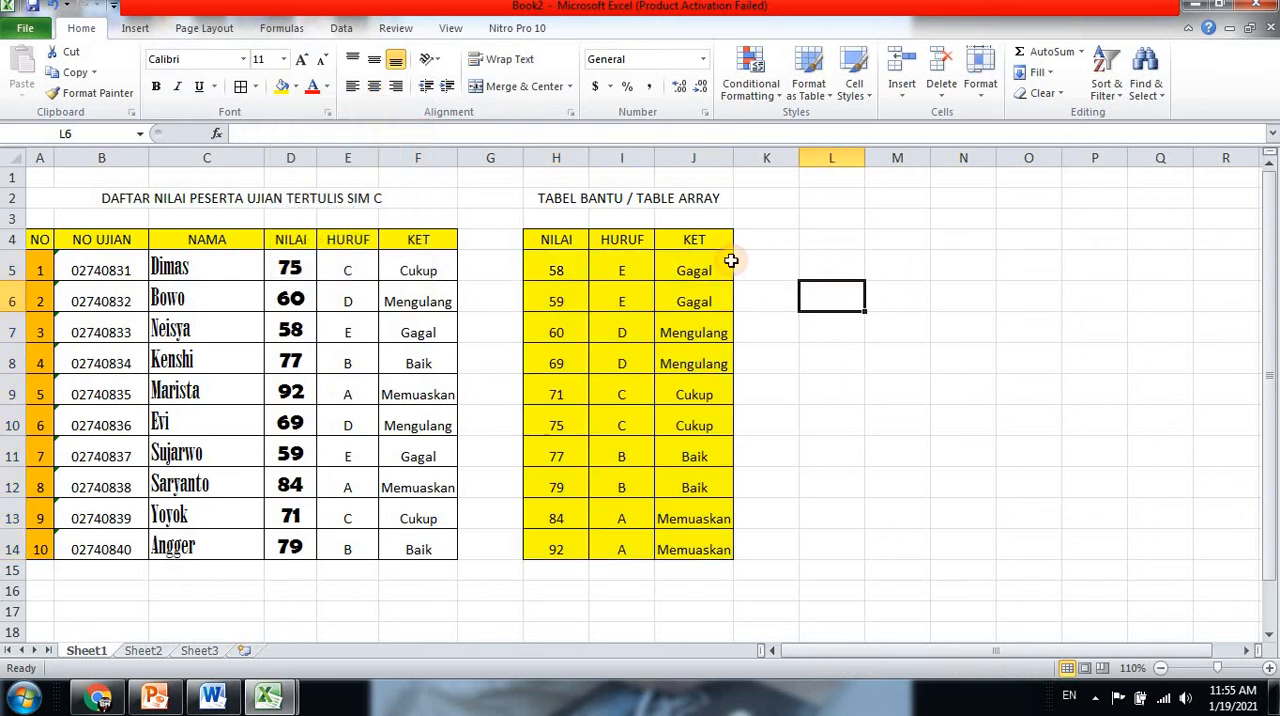
# Fill the header rows of both tables, H4:J4 and A4:F4, with red
pyautogui.moveTo(551, 239); pyautogui.dragTo(694, 244)
pyautogui.click(374, 86)
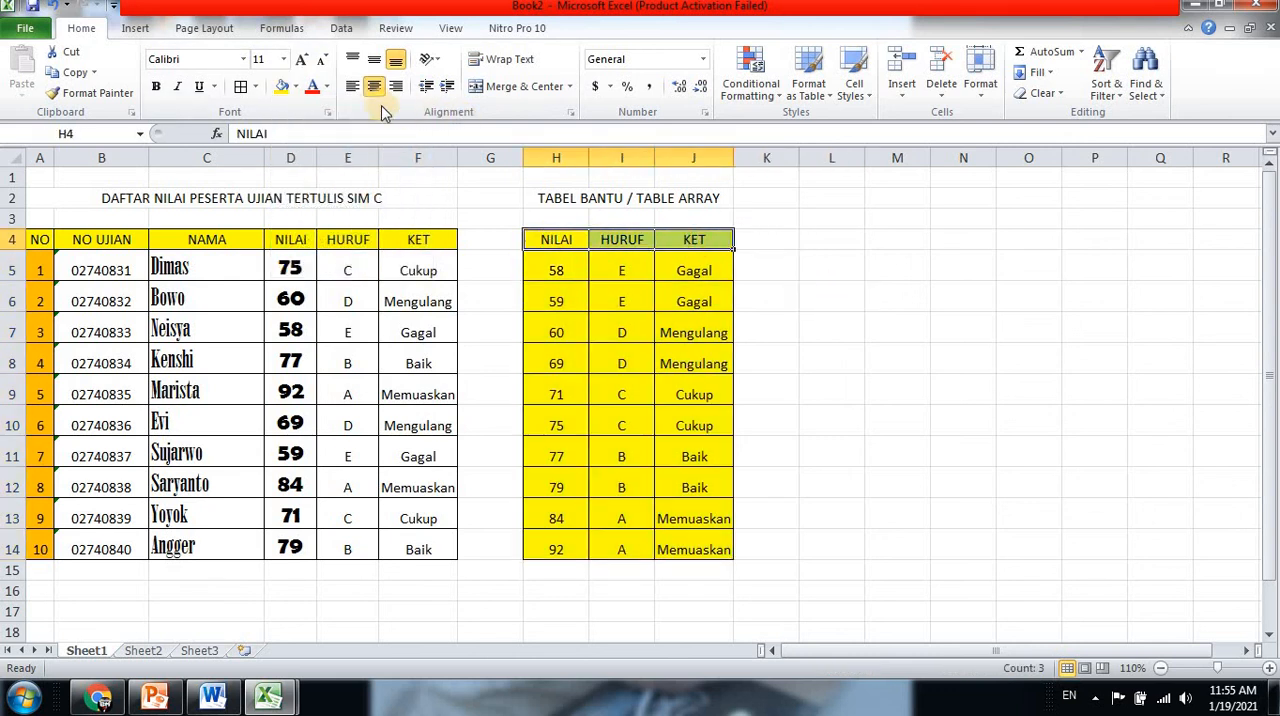
pyautogui.click(296, 90)
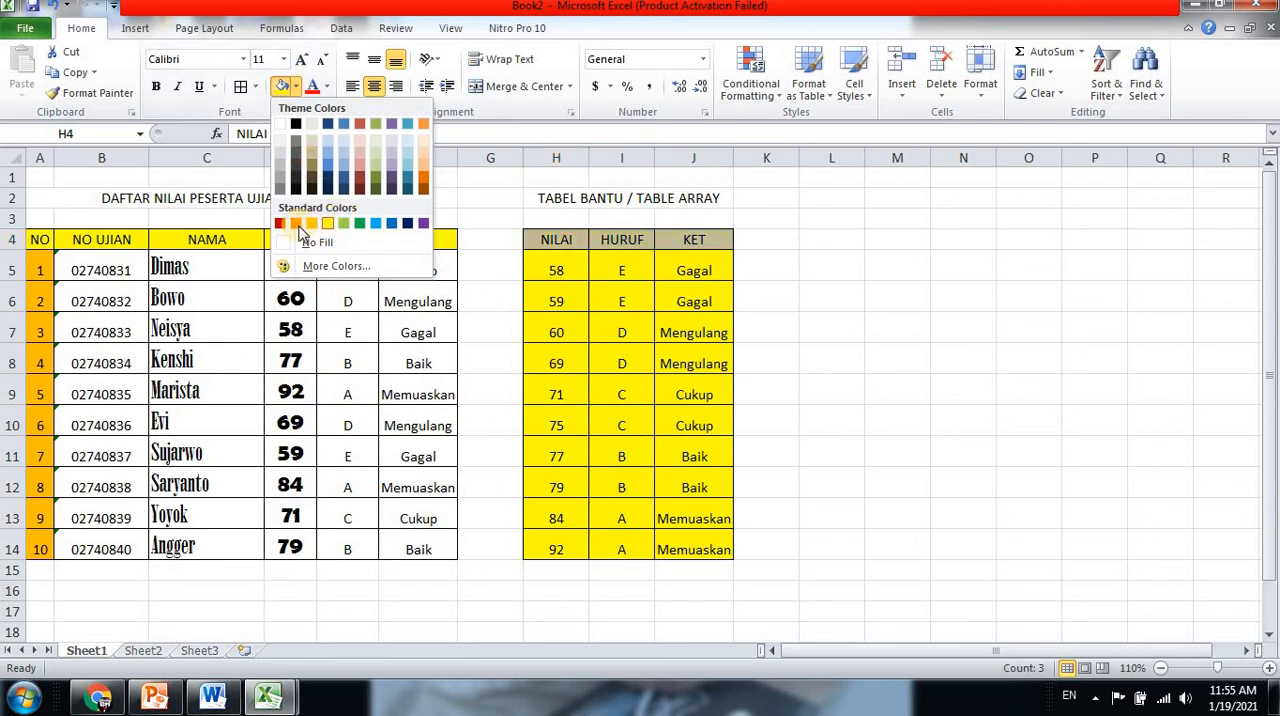
pyautogui.click(293, 223)
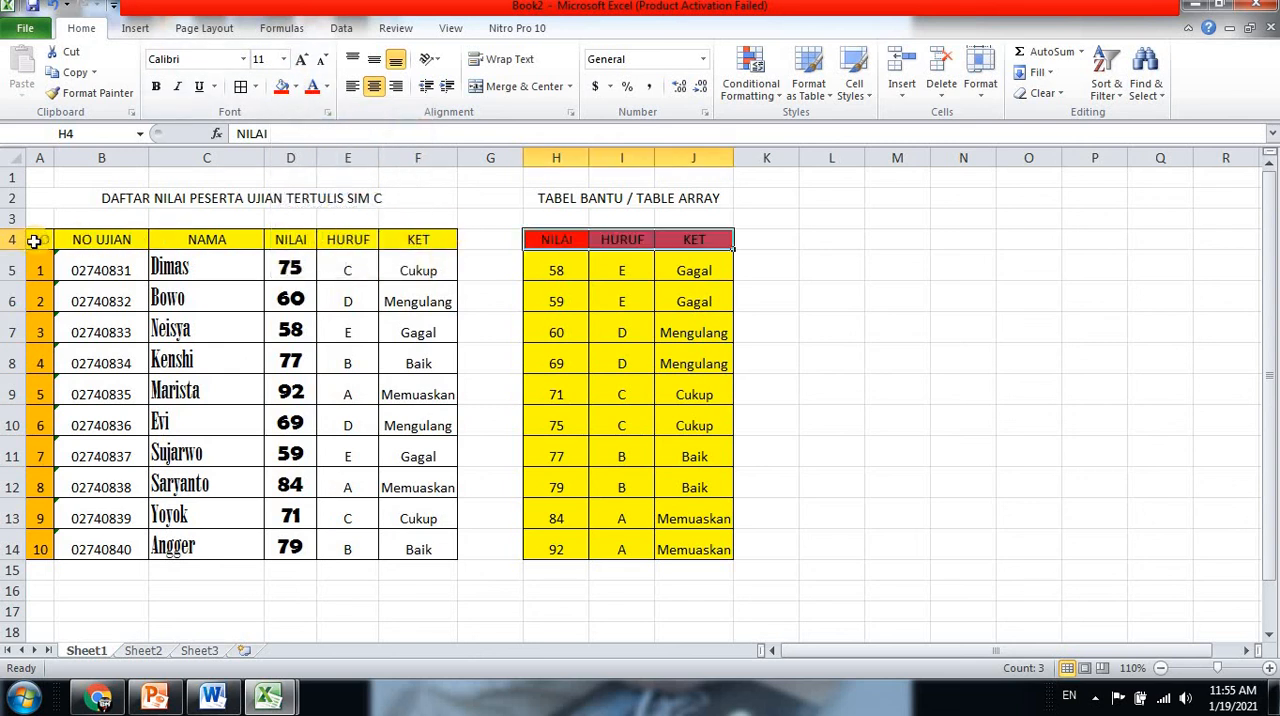
pyautogui.moveTo(36, 240); pyautogui.dragTo(420, 240)
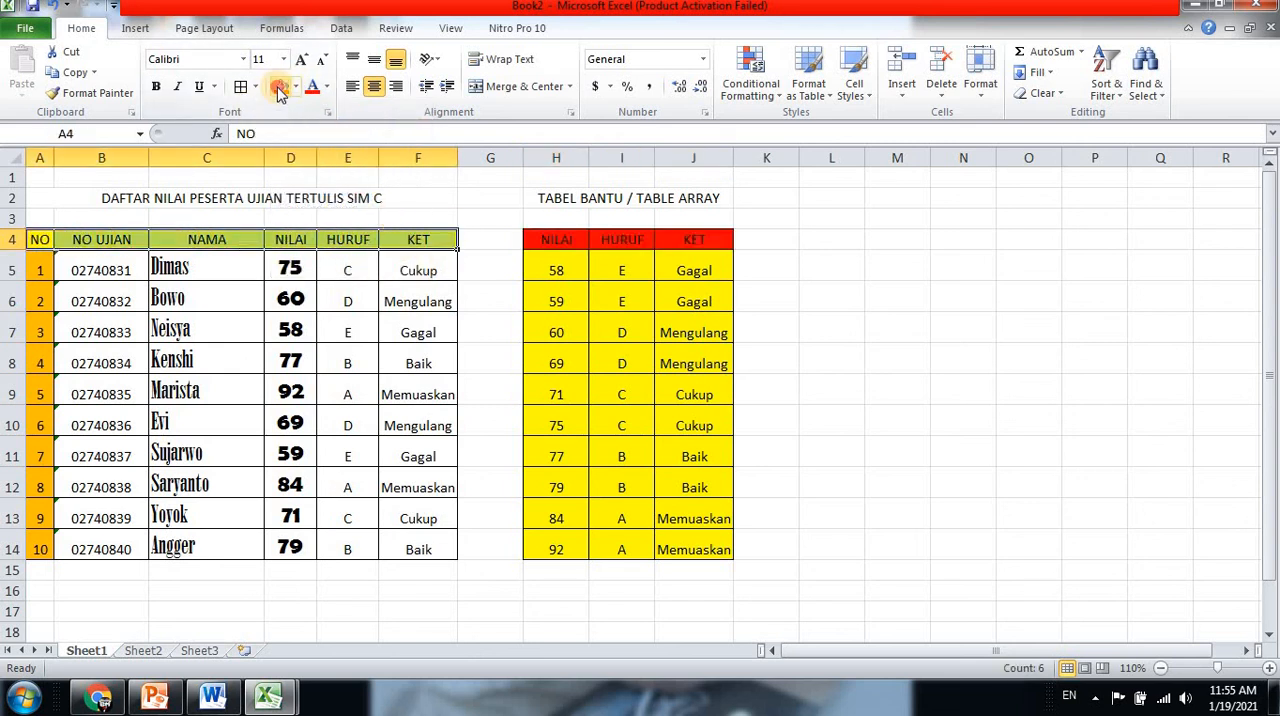
pyautogui.click(281, 86)
# Fill the main table's data cells B5:F14, from NO UJIAN to KET, with yellow
pyautogui.moveTo(105, 266); pyautogui.dragTo(415, 548)
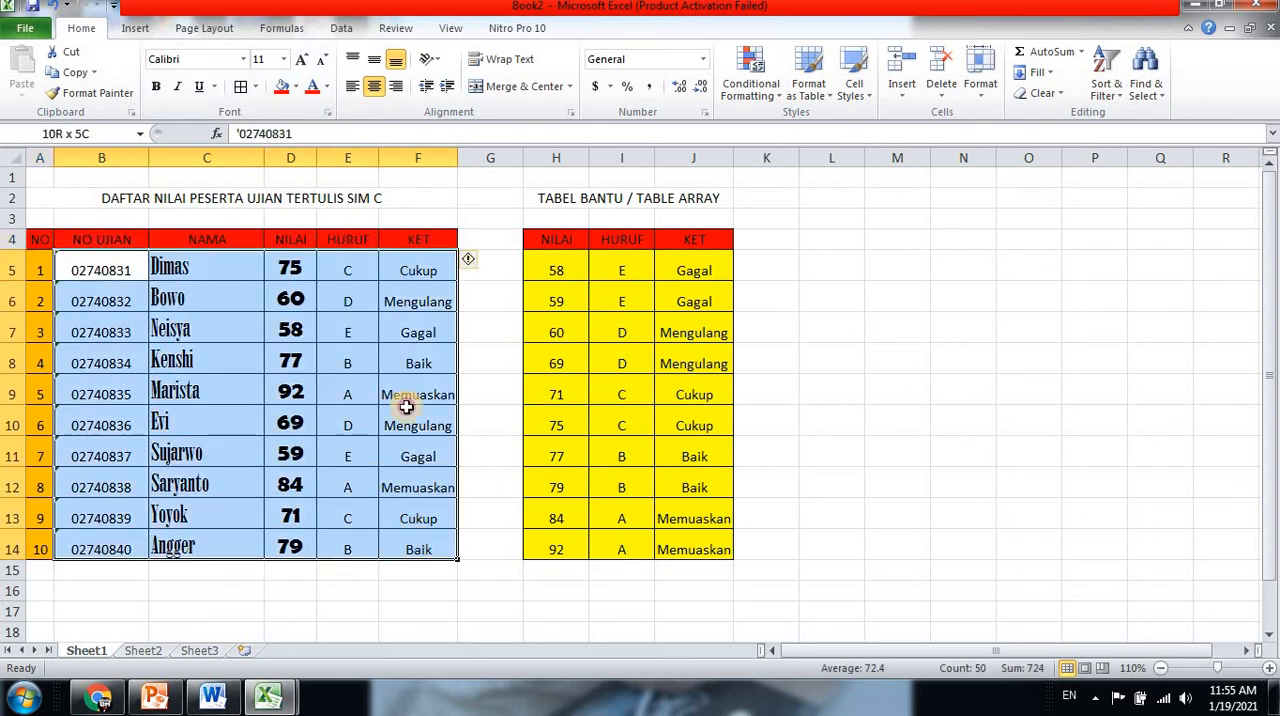
pyautogui.click(296, 88)
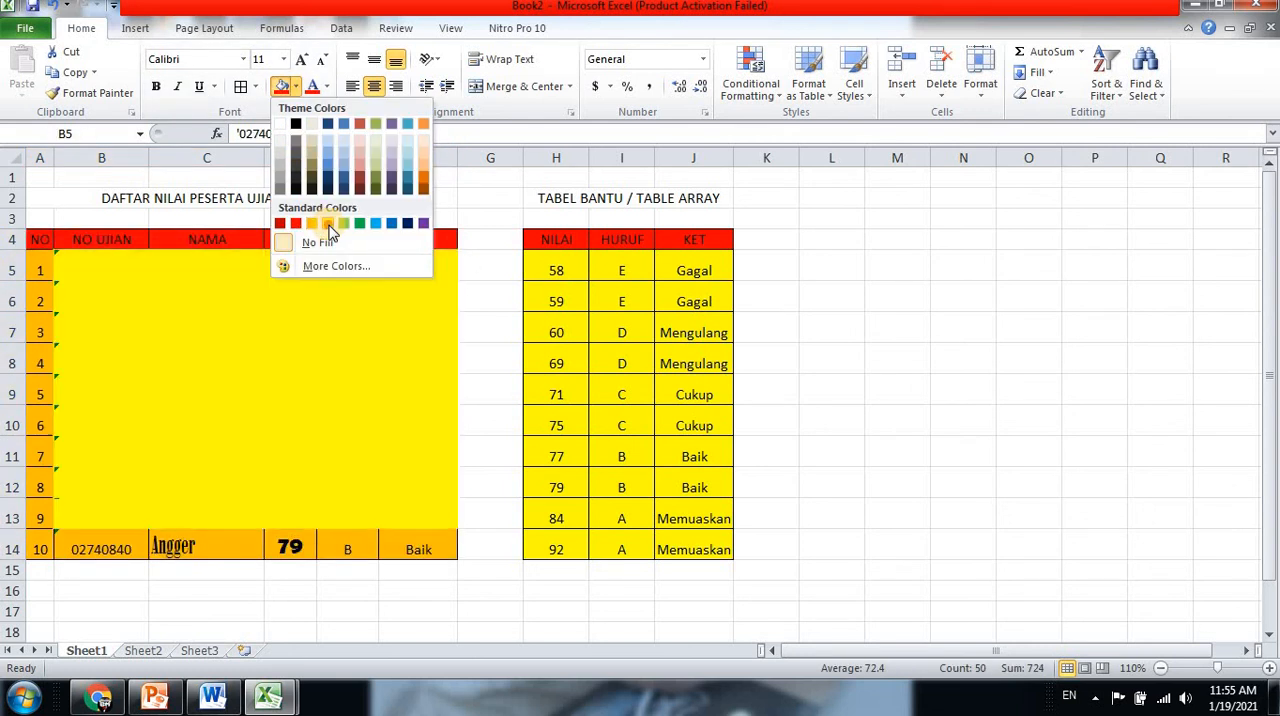
pyautogui.click(343, 223)
pyautogui.click(872, 211)
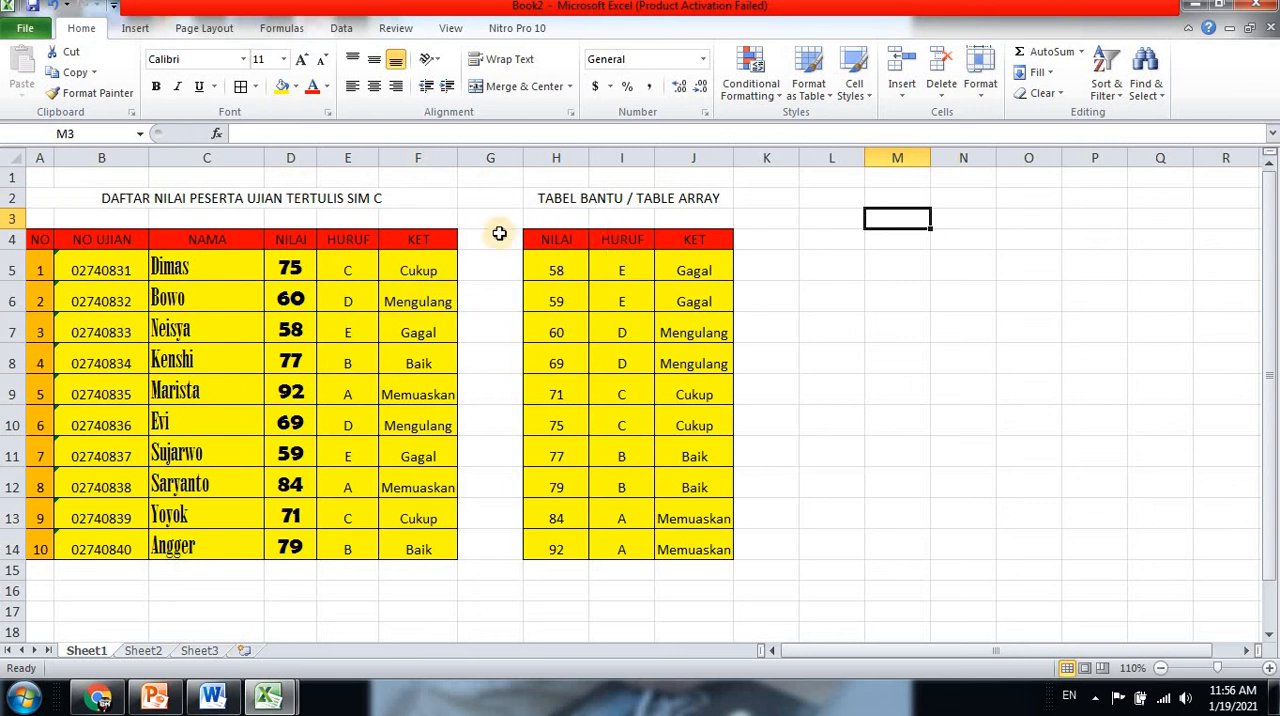
pyautogui.moveTo(495, 200); pyautogui.dragTo(745, 549)
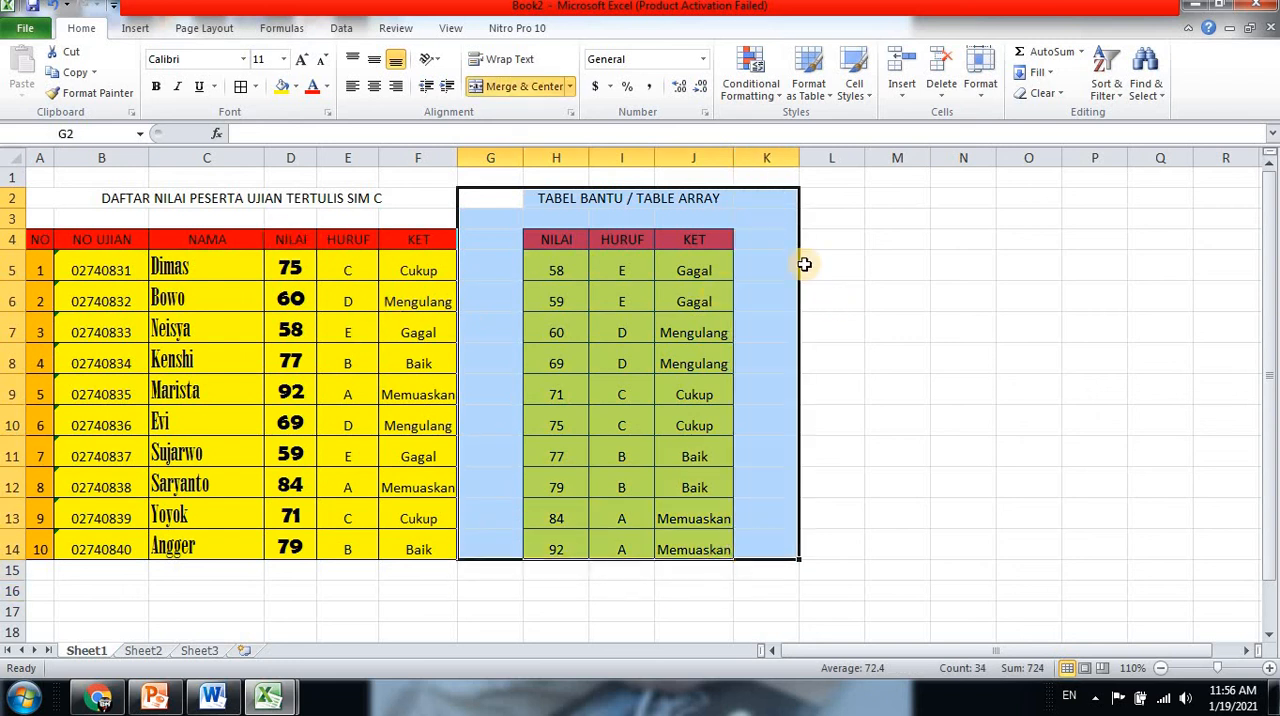
pyautogui.click(568, 239)
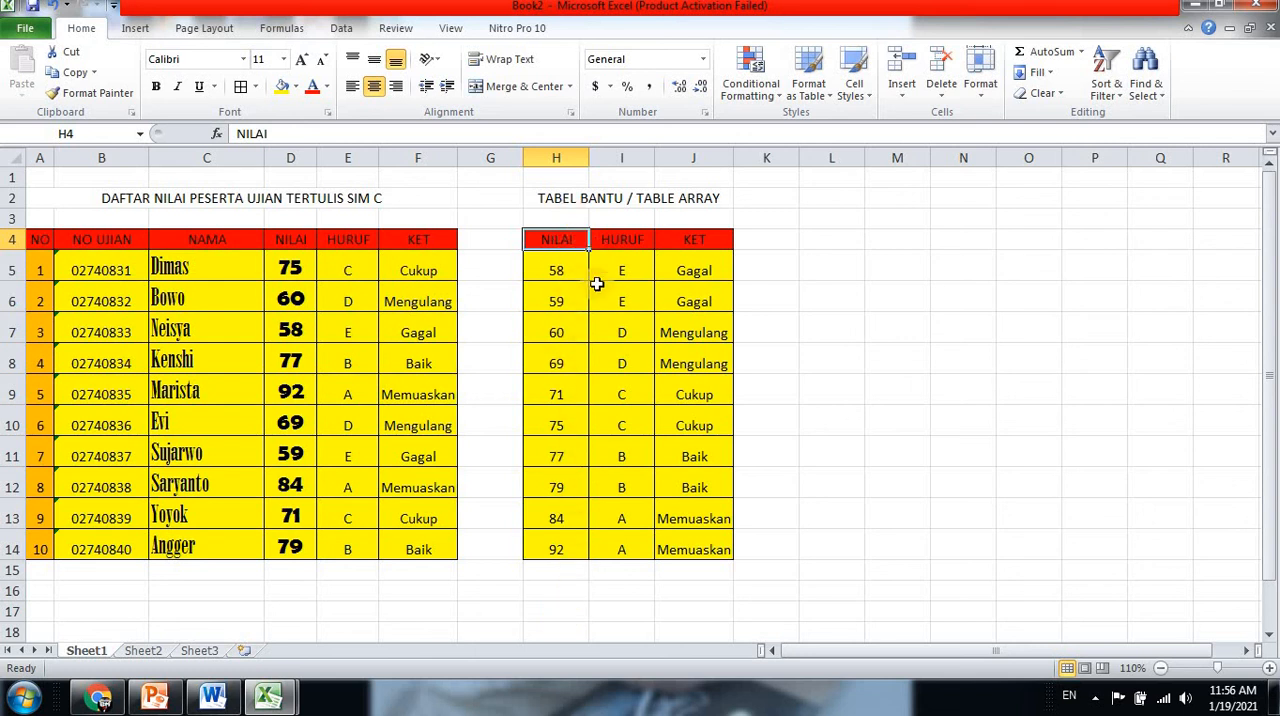
pyautogui.scroll(-1, 594, 297)
pyautogui.scroll(1, 594, 297)
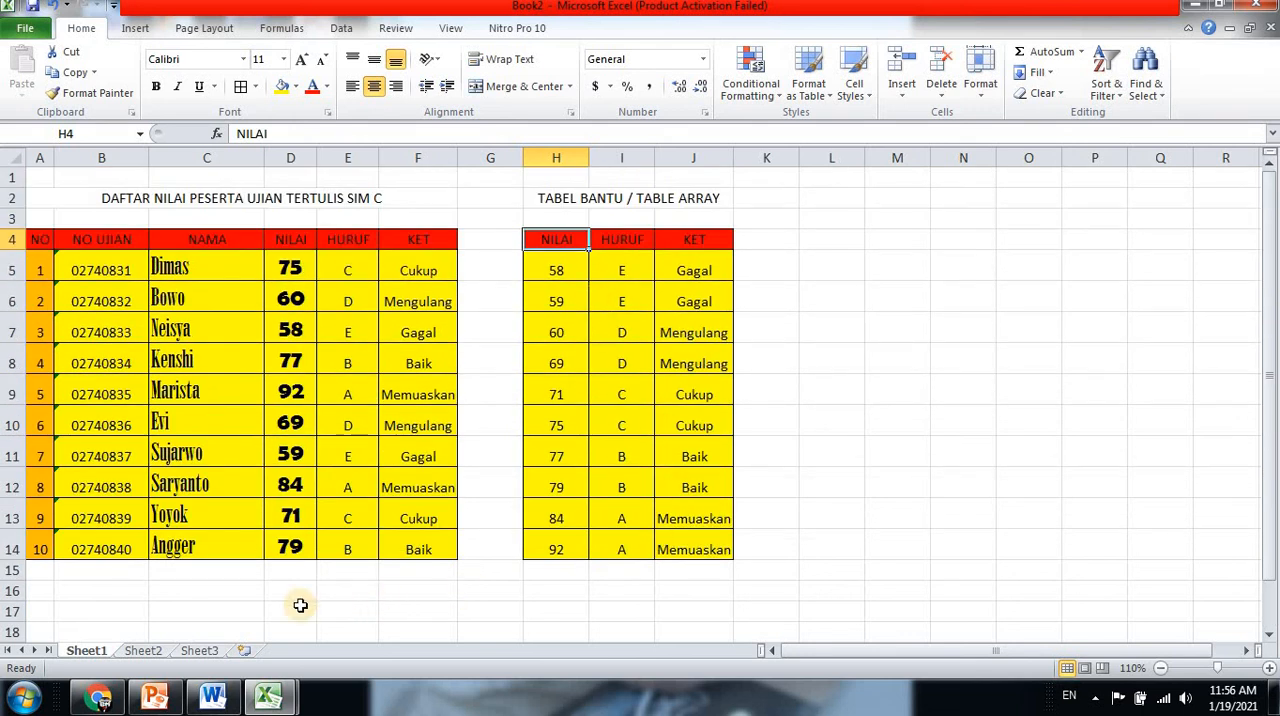
pyautogui.moveTo(67, 593); pyautogui.dragTo(688, 591)
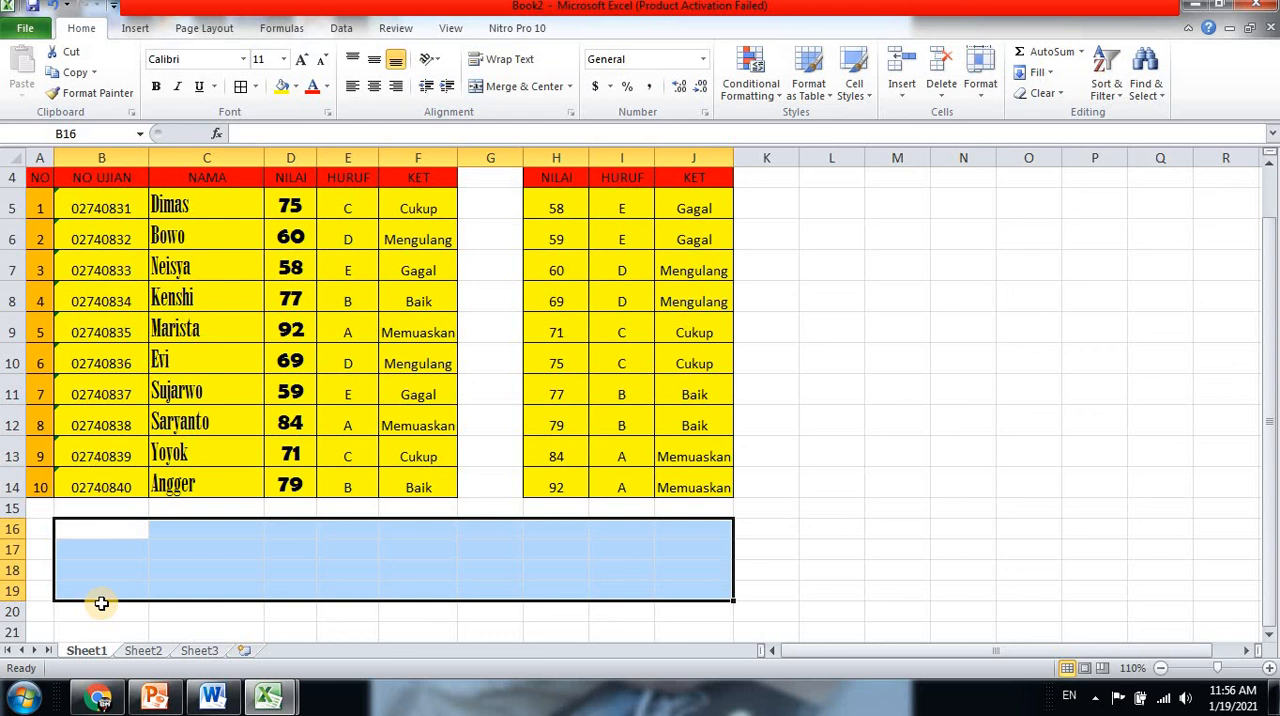
pyautogui.scroll(1, 88, 565)
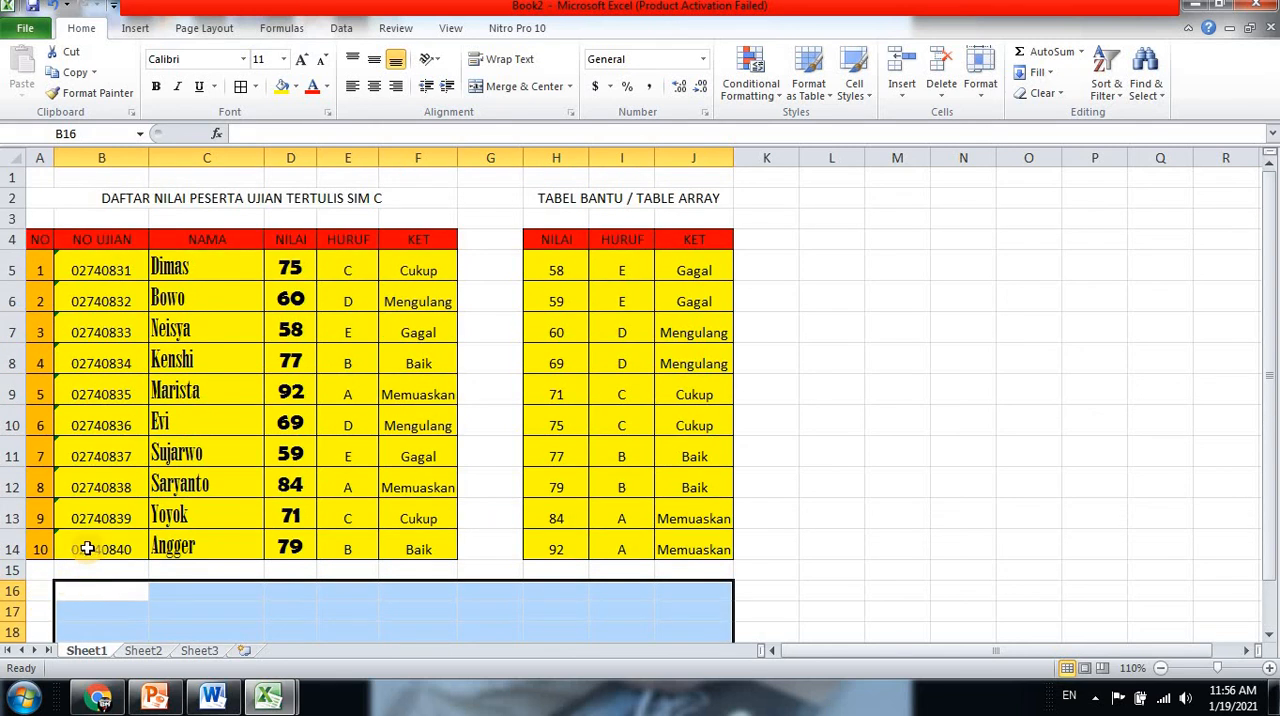
pyautogui.scroll(-1, 87, 552)
pyautogui.scroll(1, 88, 548)
pyautogui.click(296, 266)
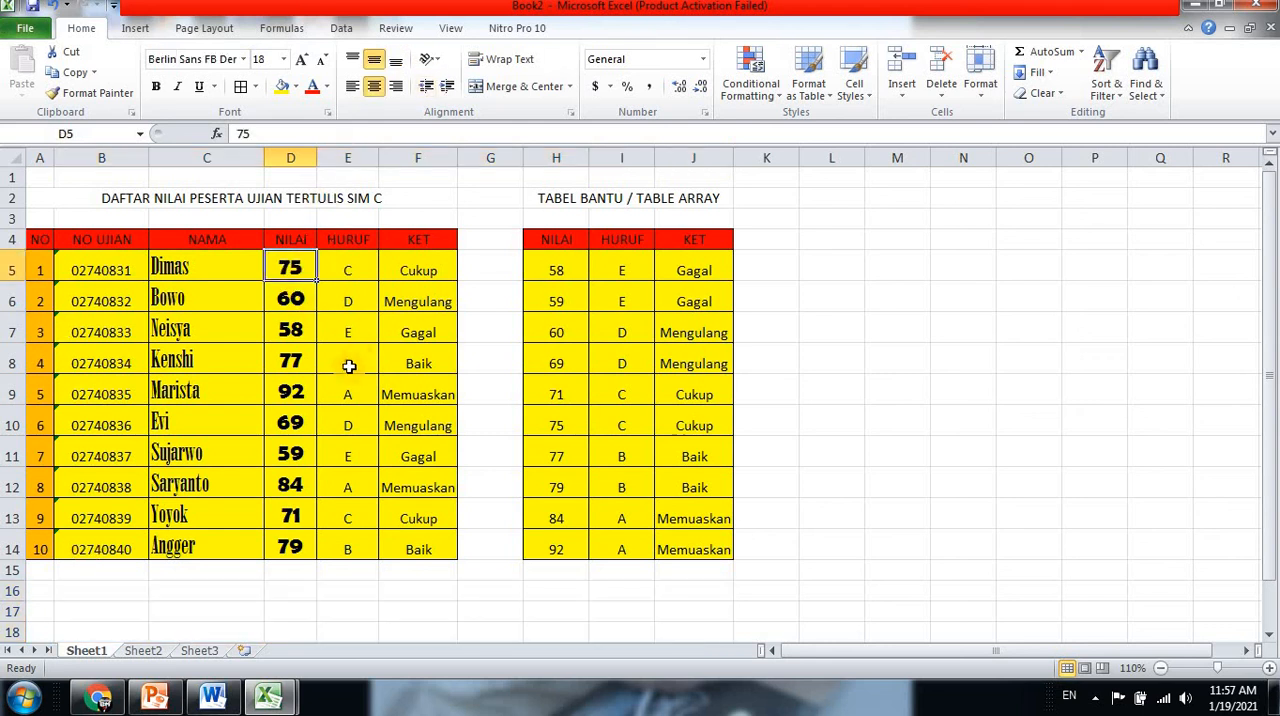